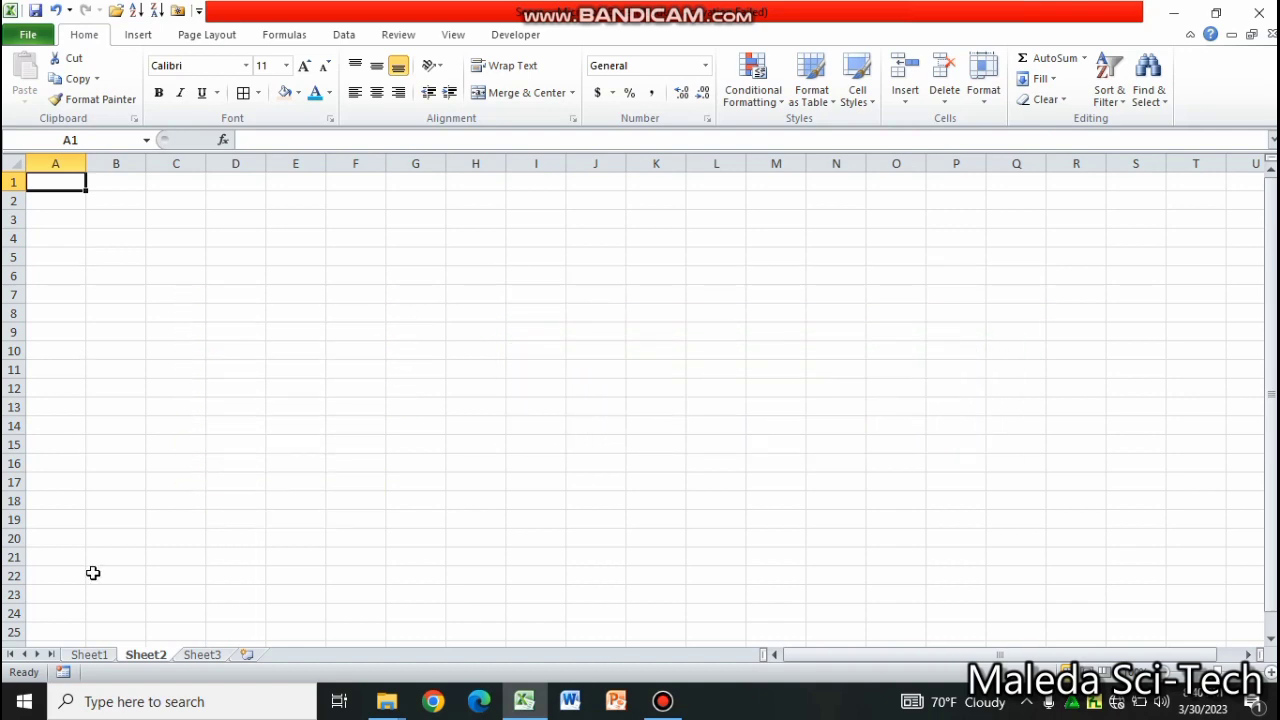
Switch to Sheet1, review the Score and Remark headers, D3 and its grading notes, then select E3
click(90, 655)
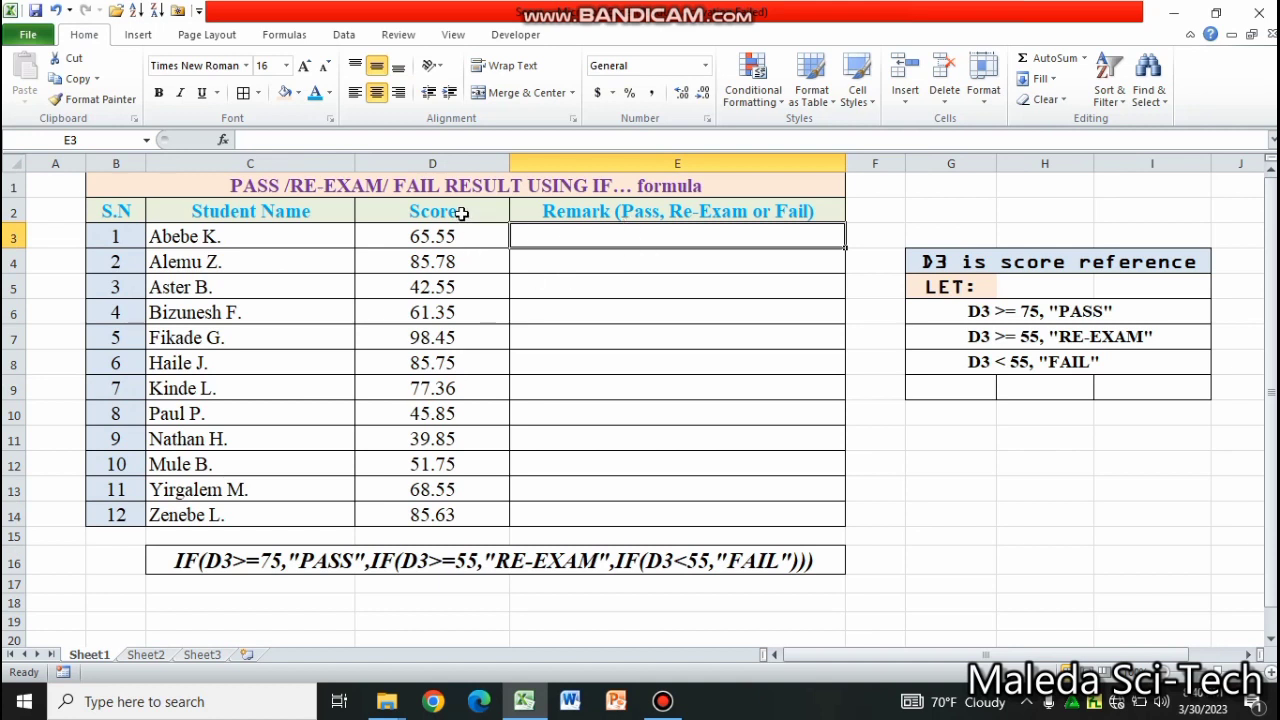
click(463, 211)
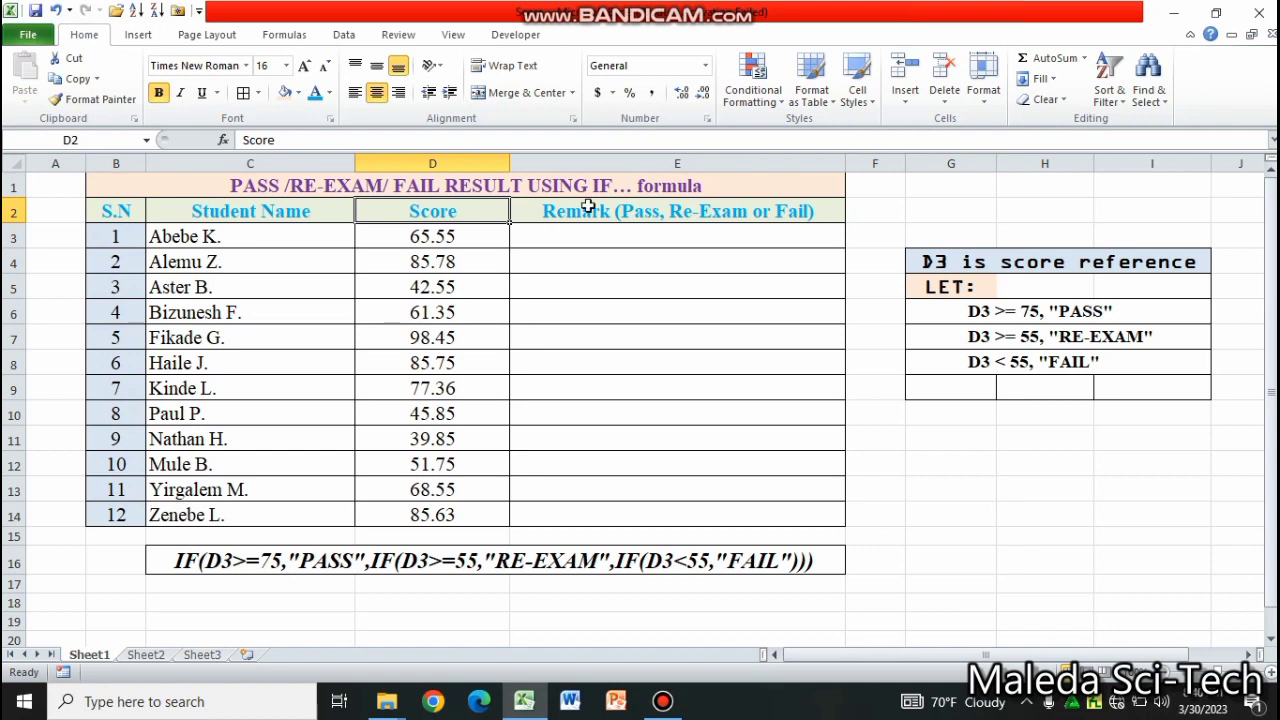
click(638, 210)
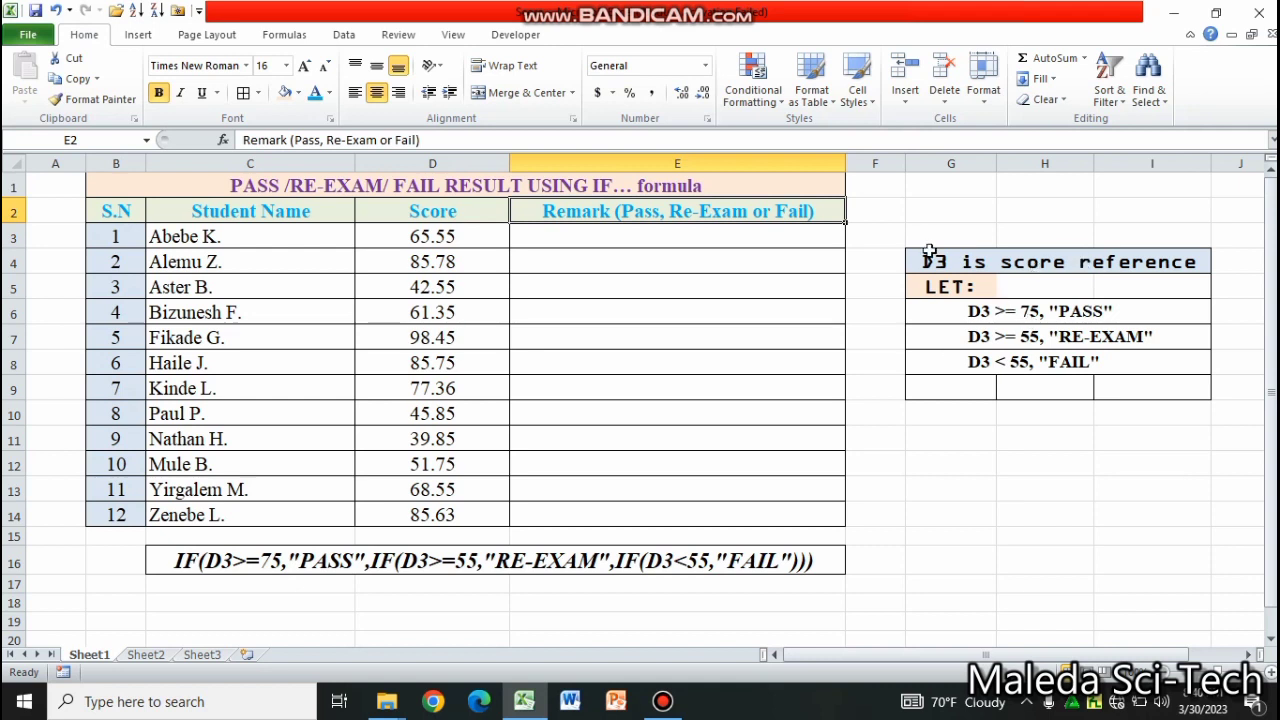
click(444, 236)
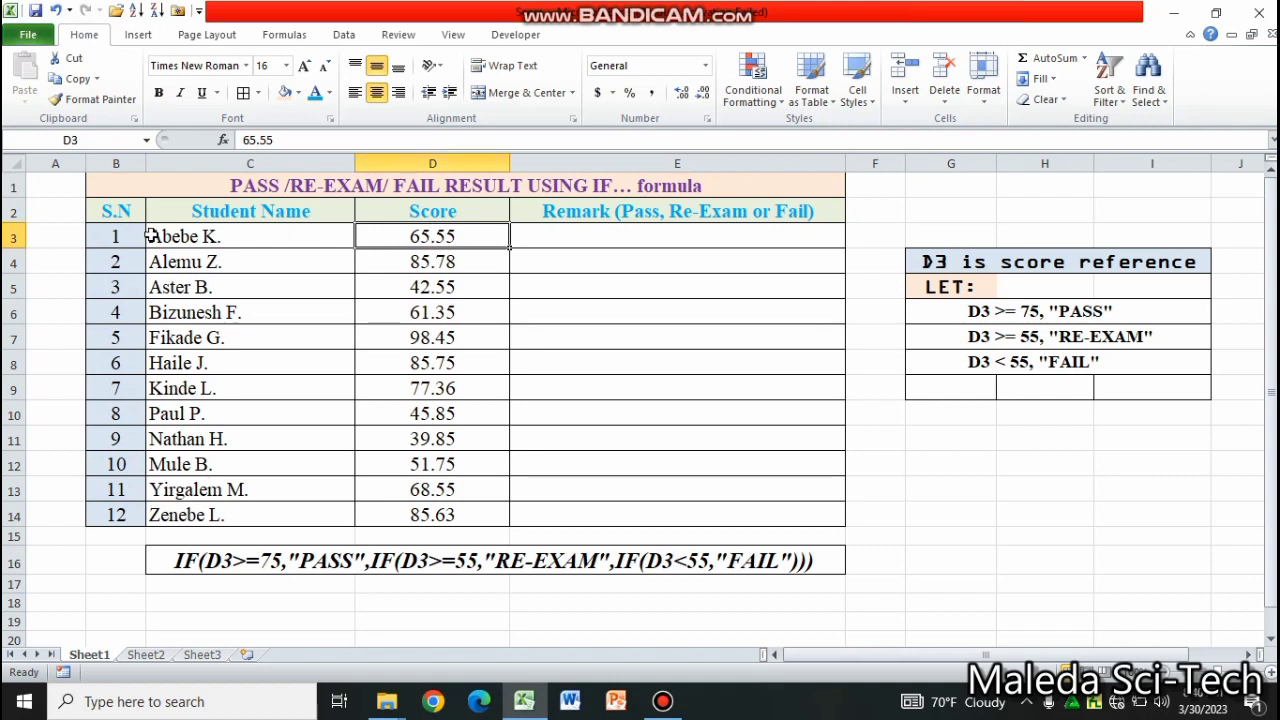
click(934, 262)
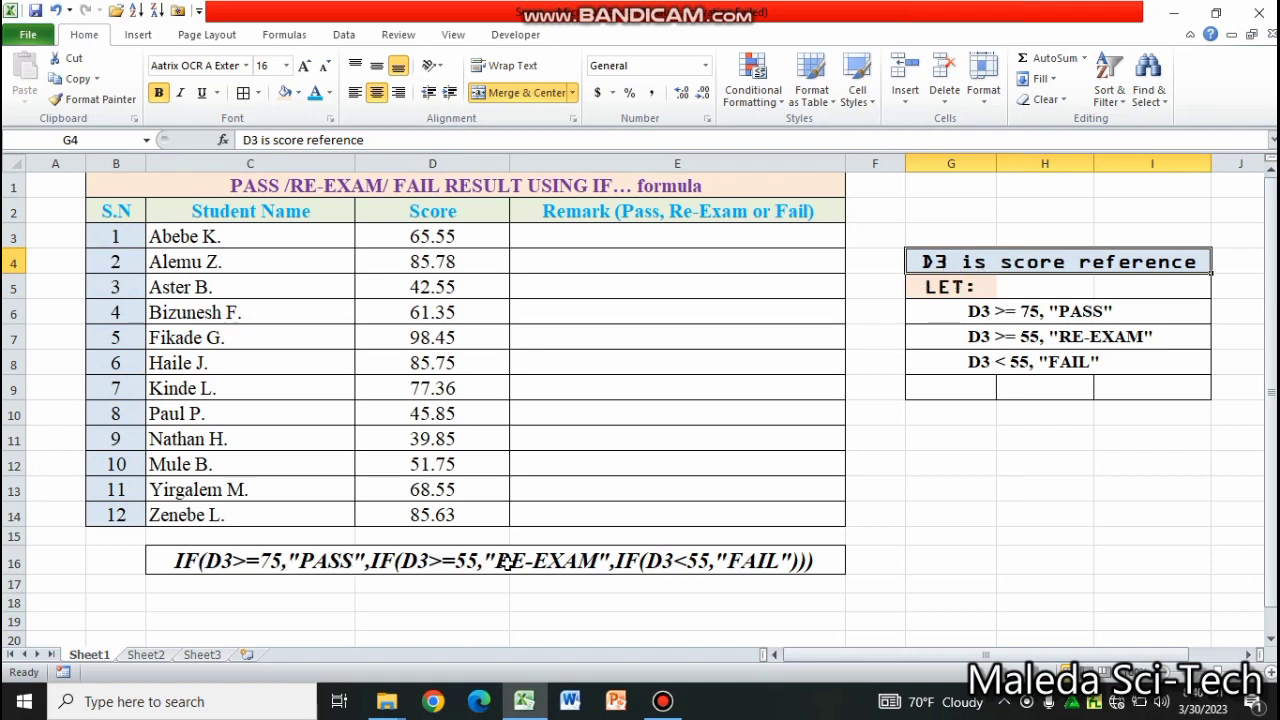
click(604, 243)
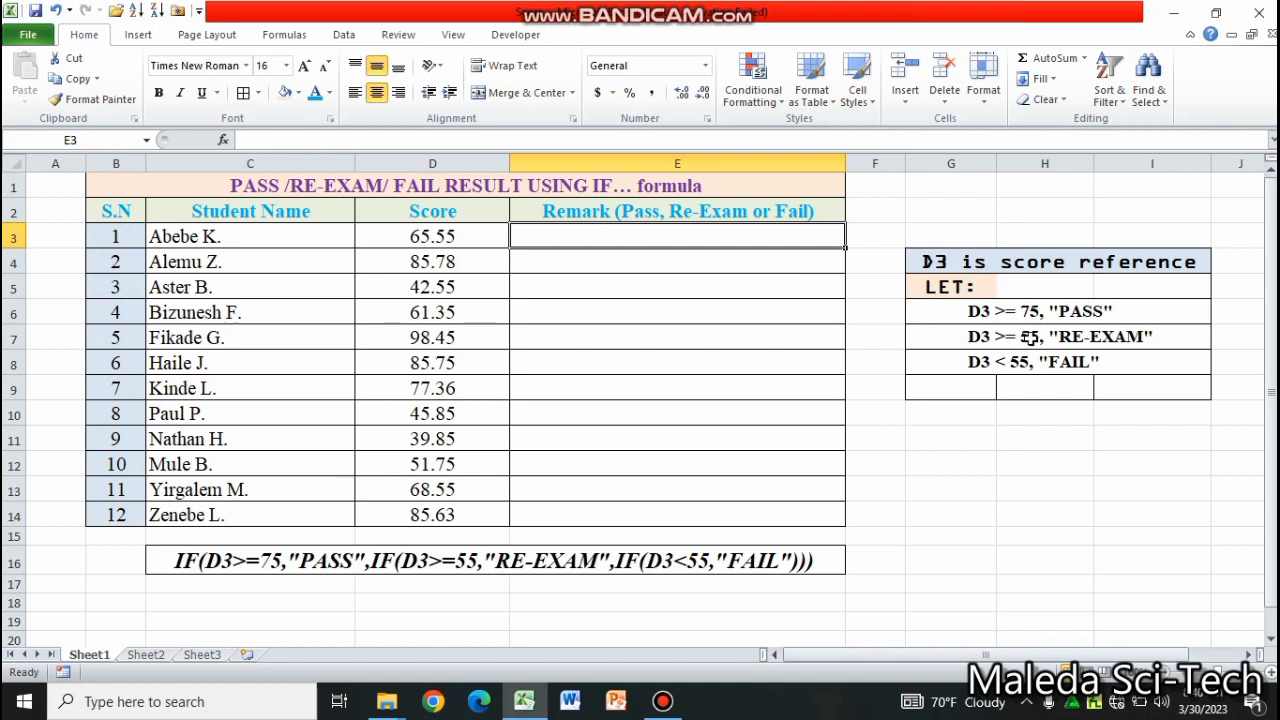
Type =IF(D3>=75,"PASS",IF(D3>=55,"RE-EXAM",IF(D3<55,"FAIL" into E3
text(=)
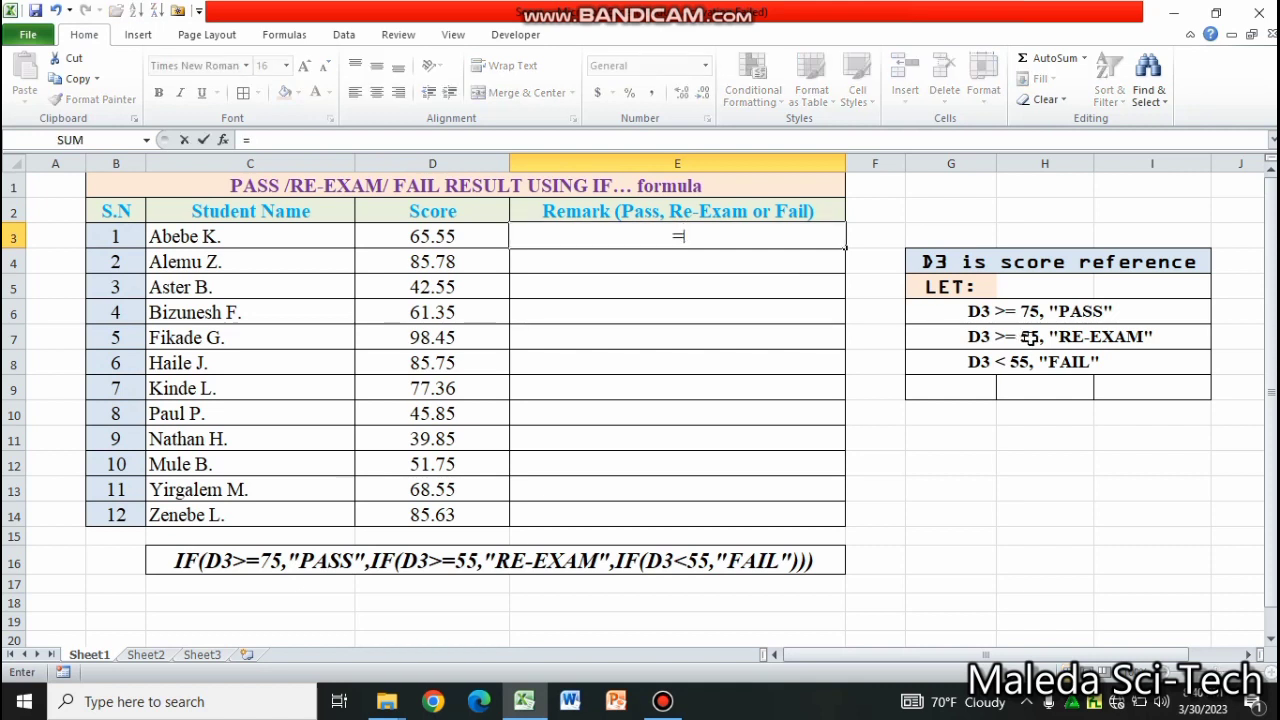
text(IF)
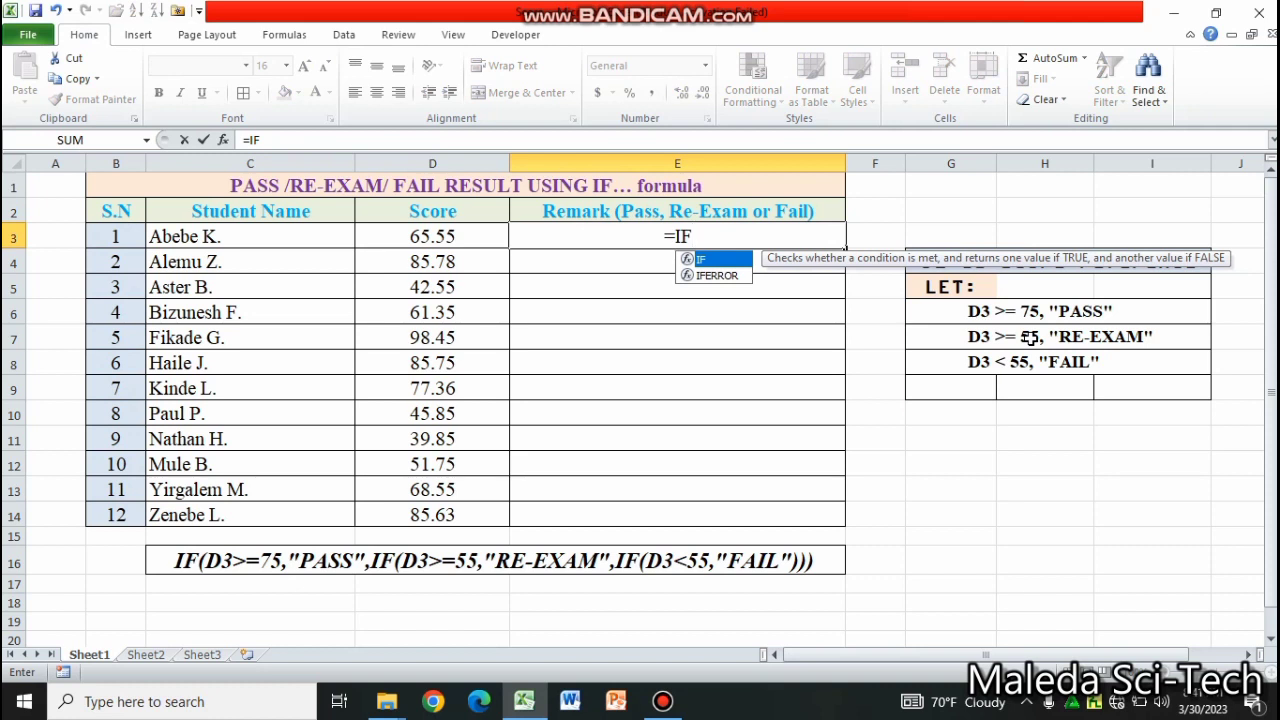
text(()
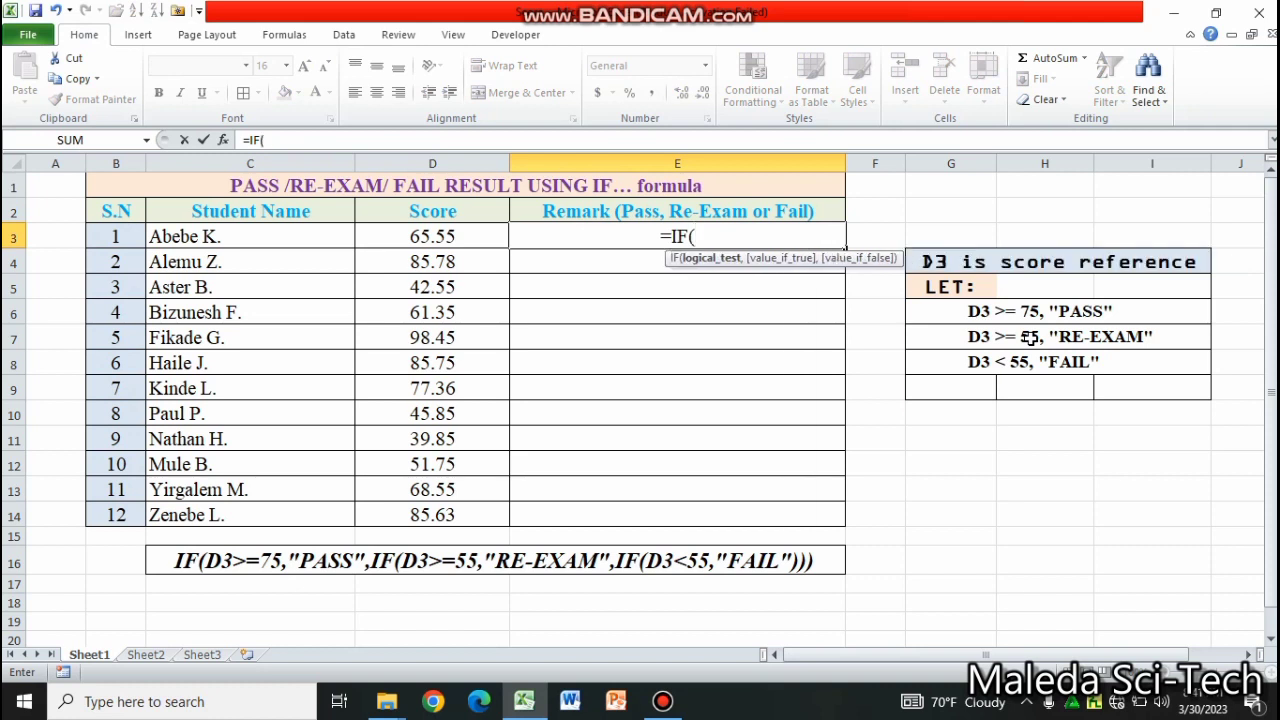
text(D3)
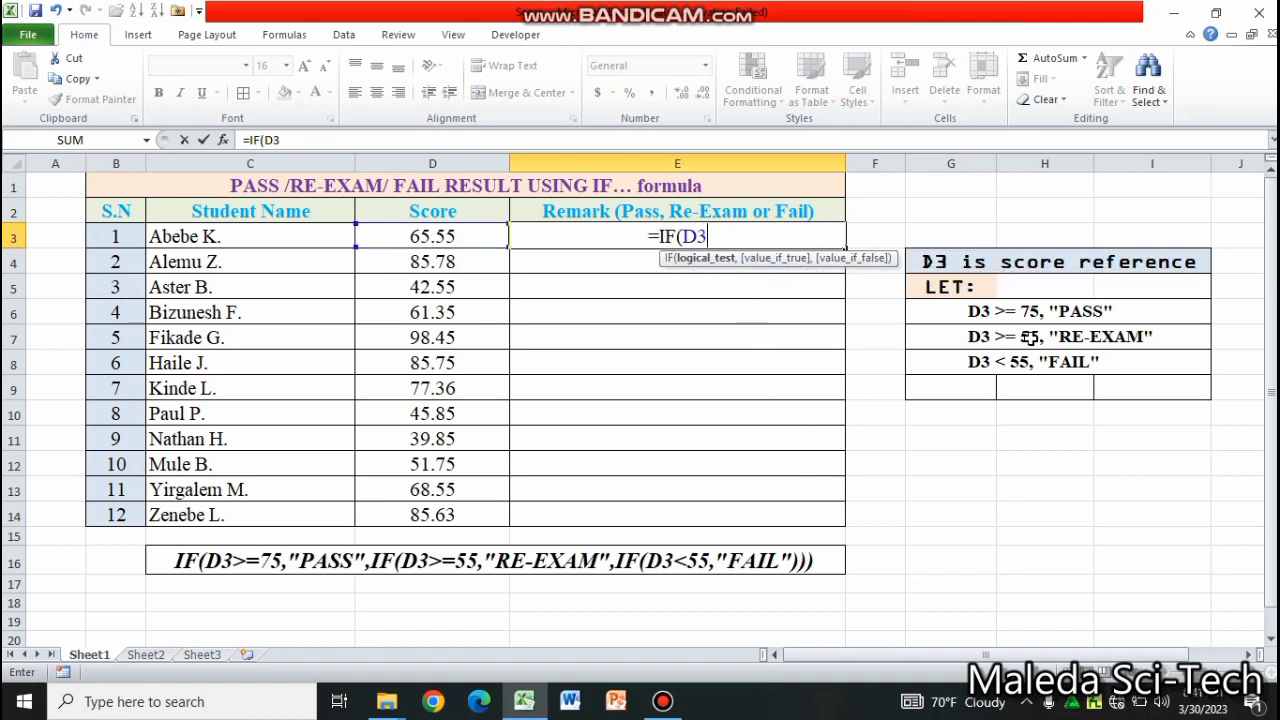
text(>)
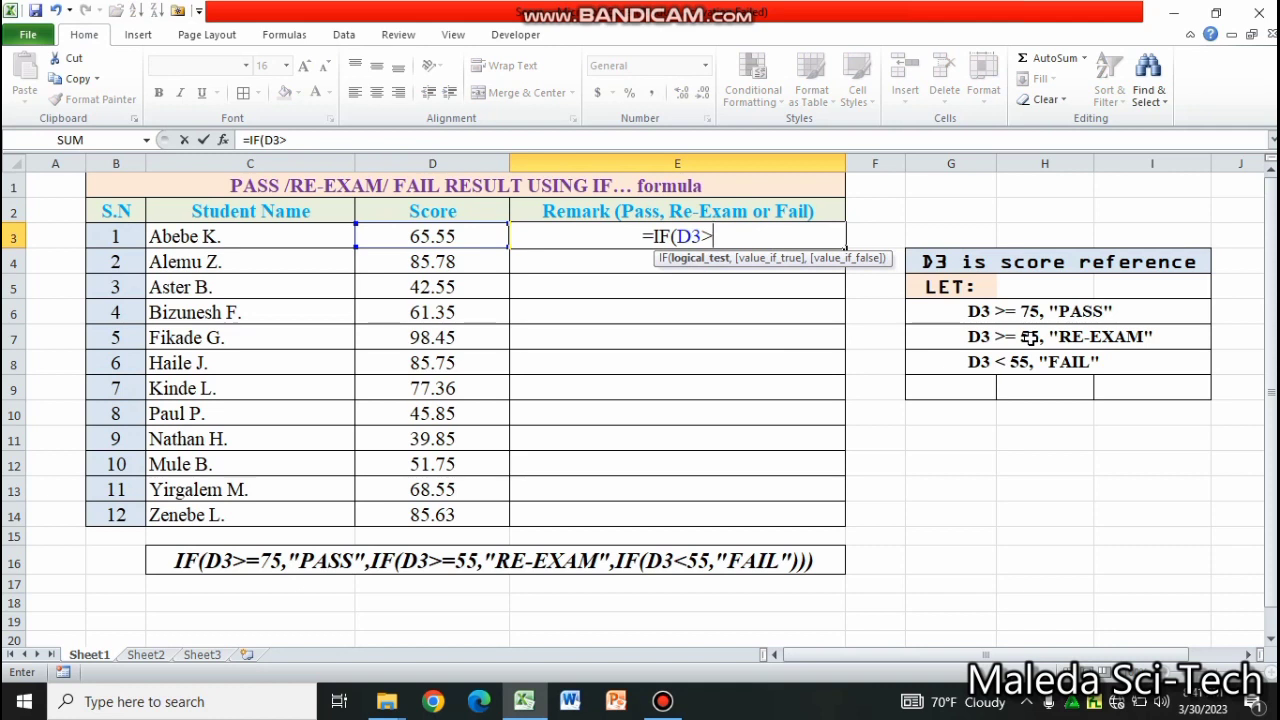
text(=)
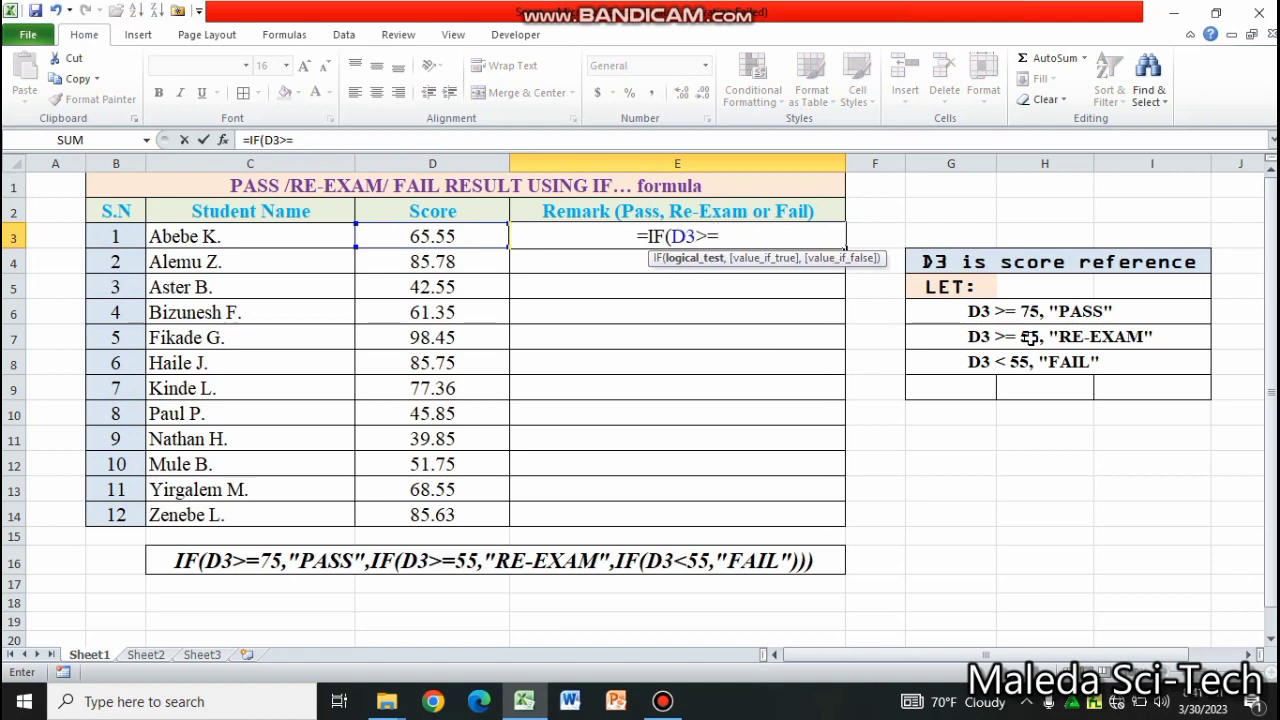
text(75)
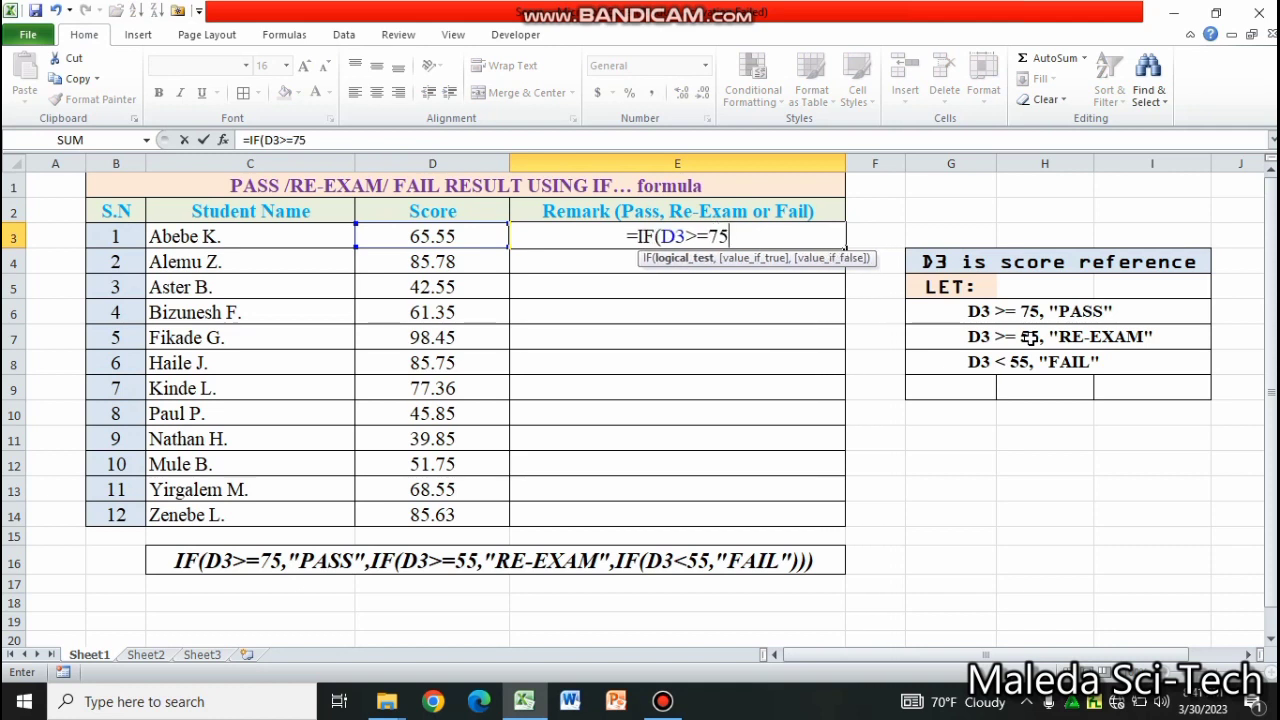
text(,)
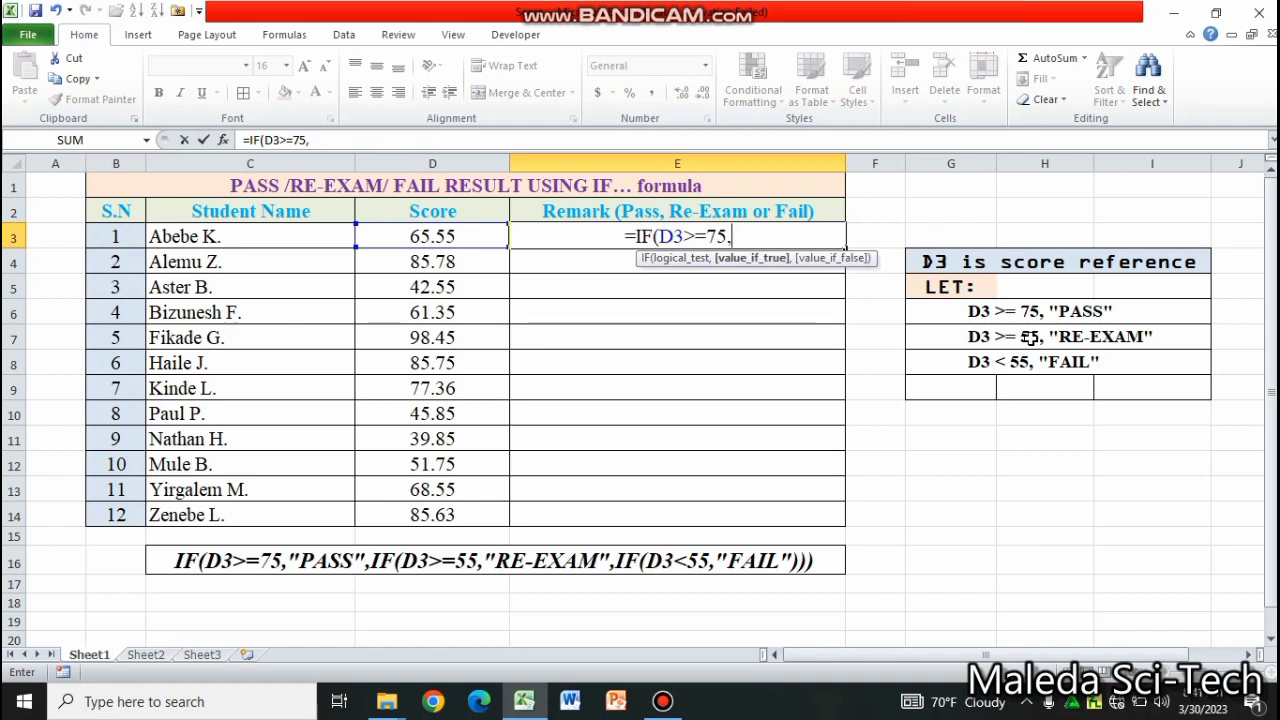
text(")
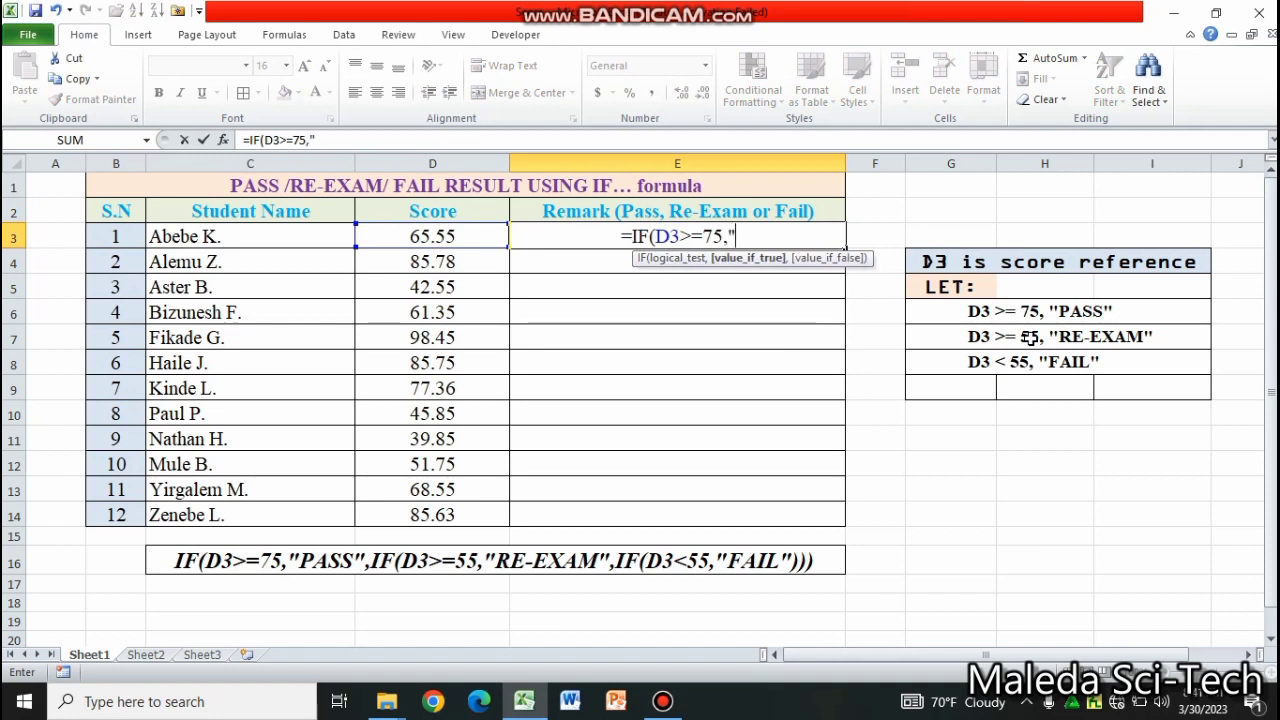
text(P)
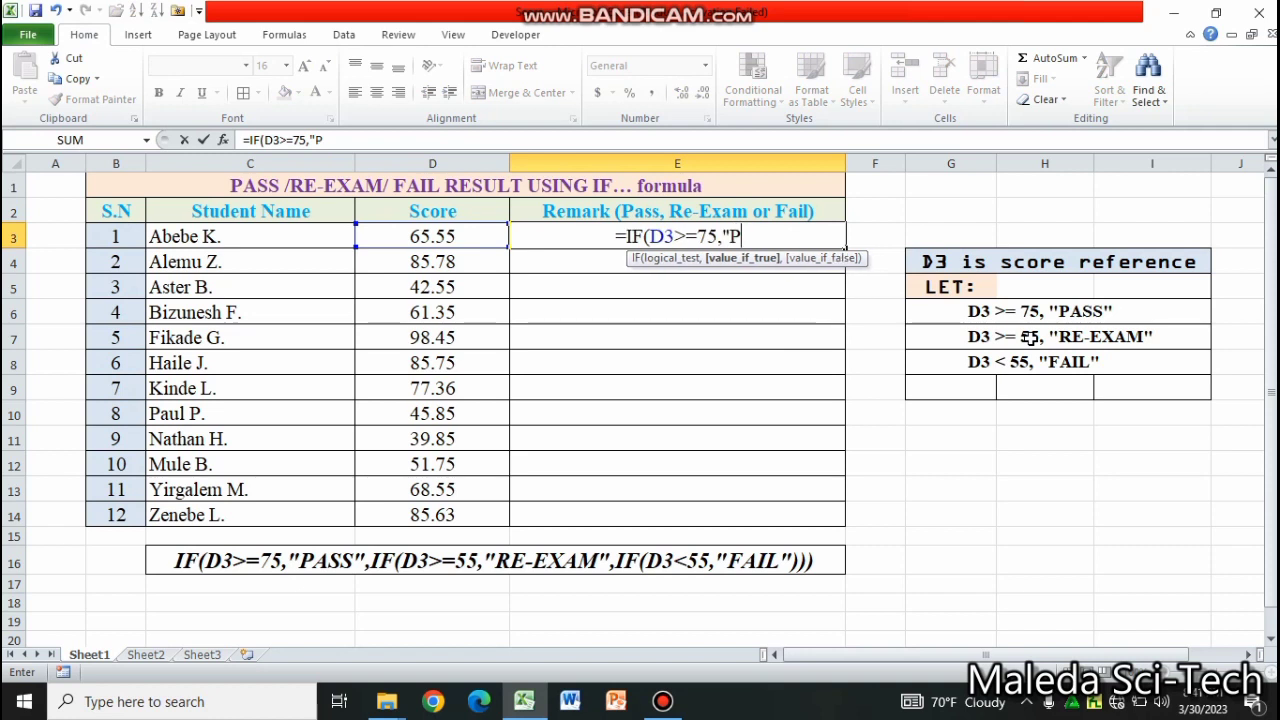
text(ASS)
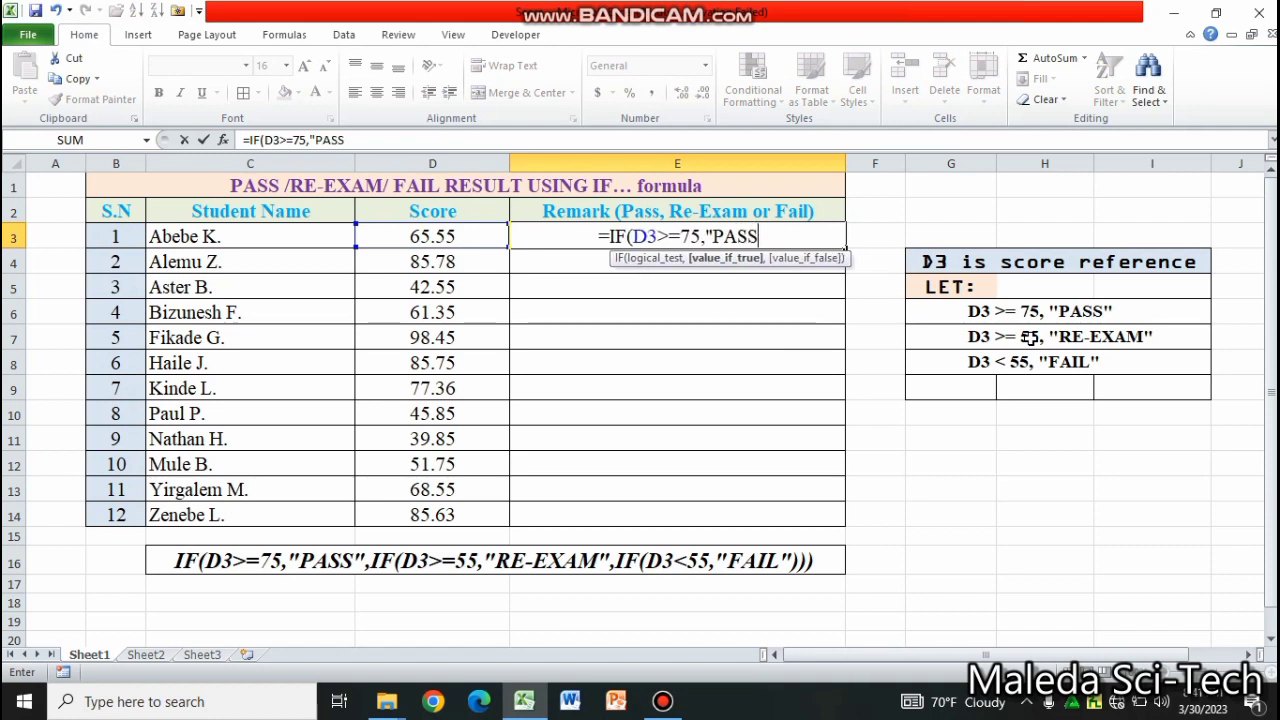
text(")
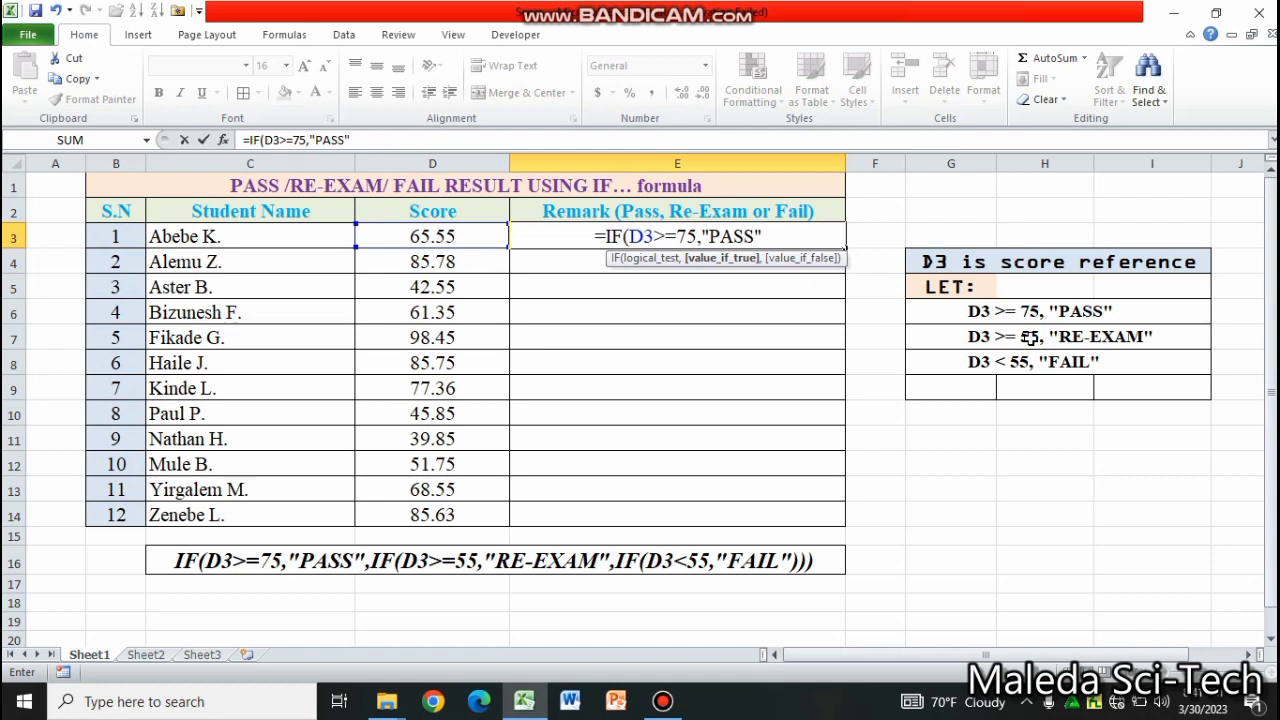
text(,)
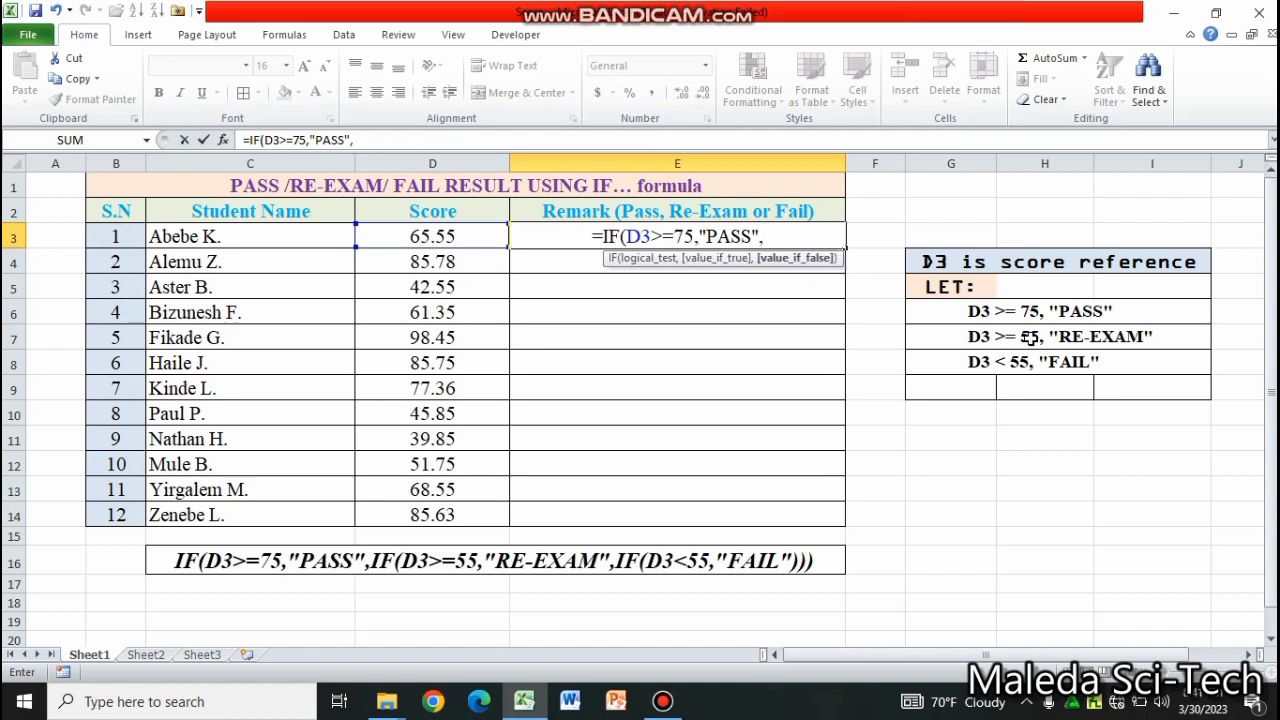
text(IF)
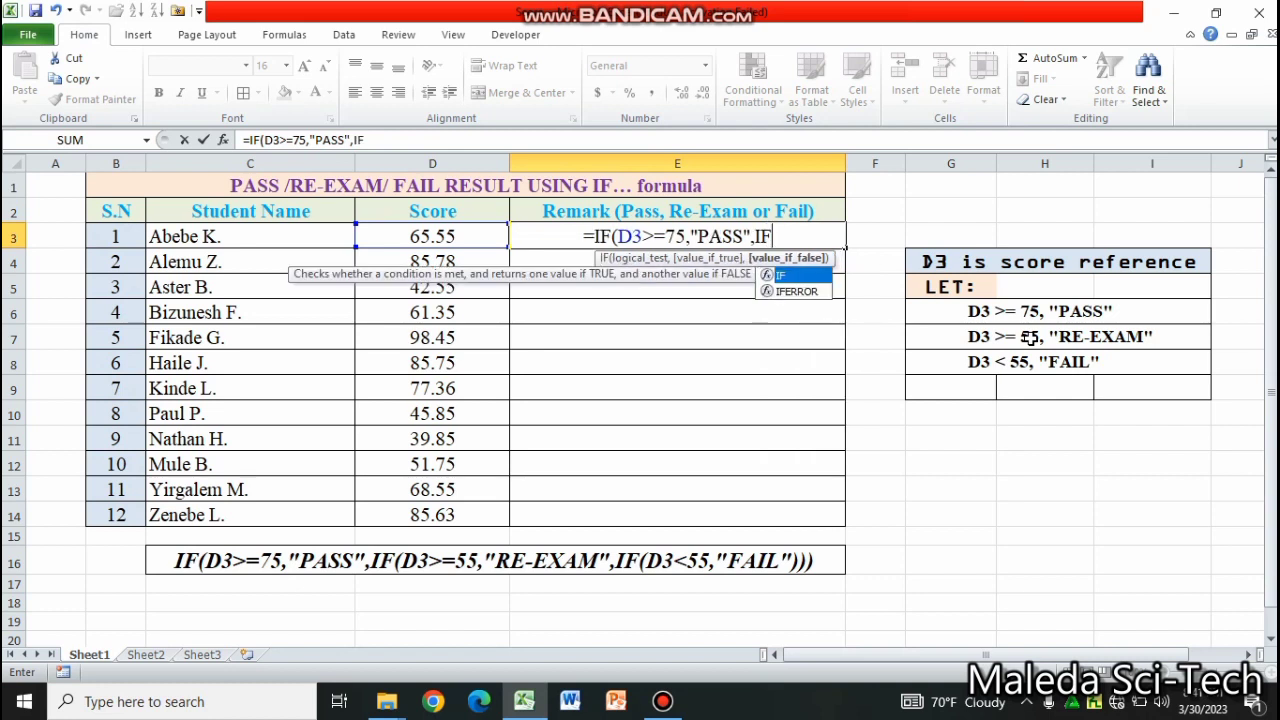
text(()
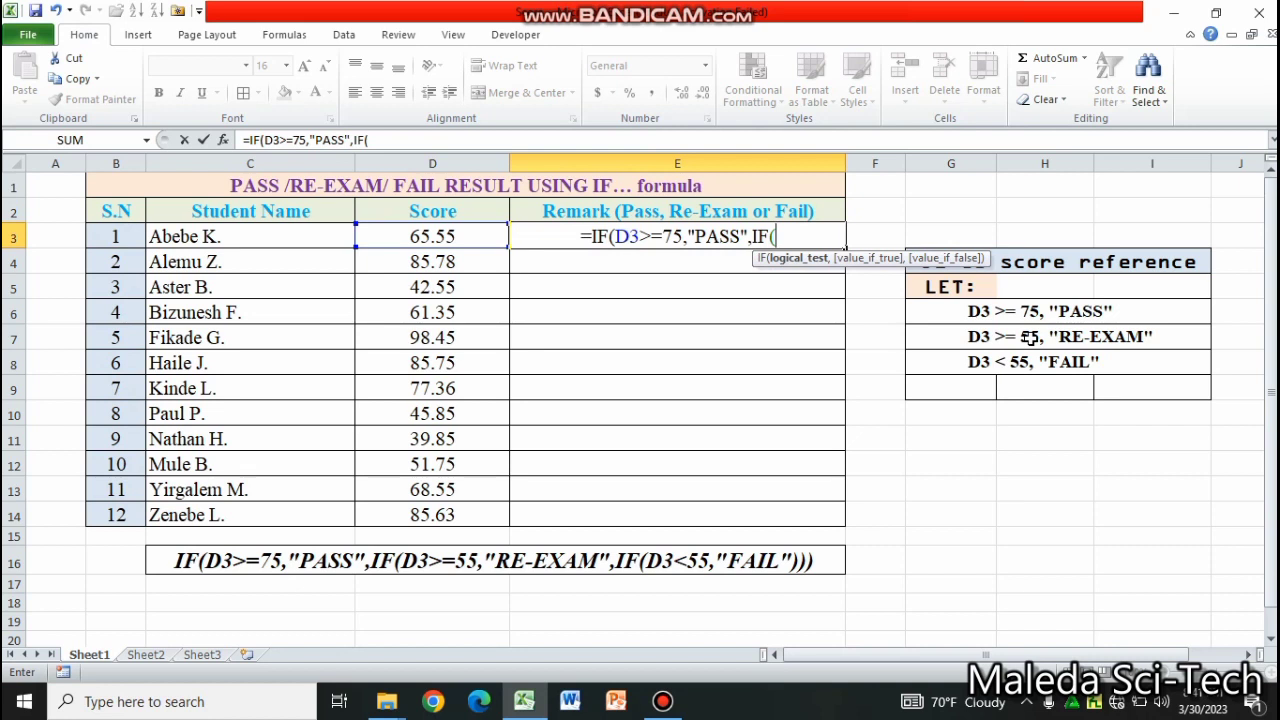
text(D3)
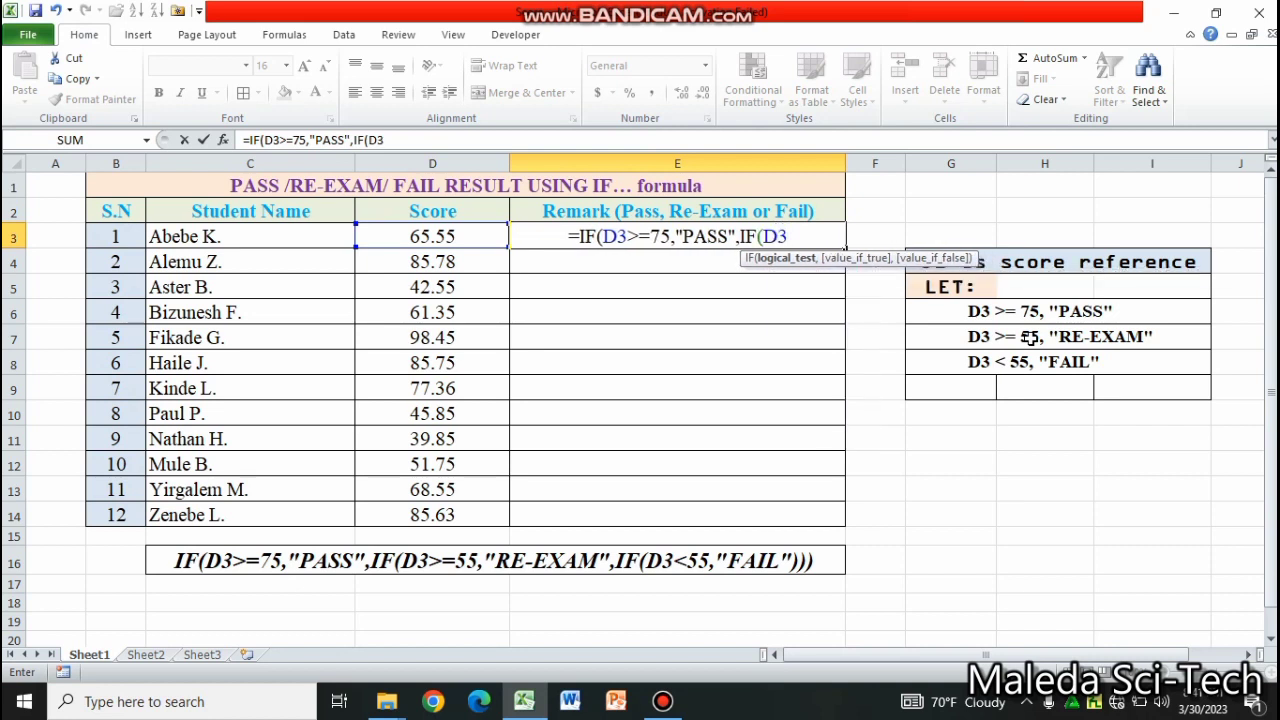
text(>=)
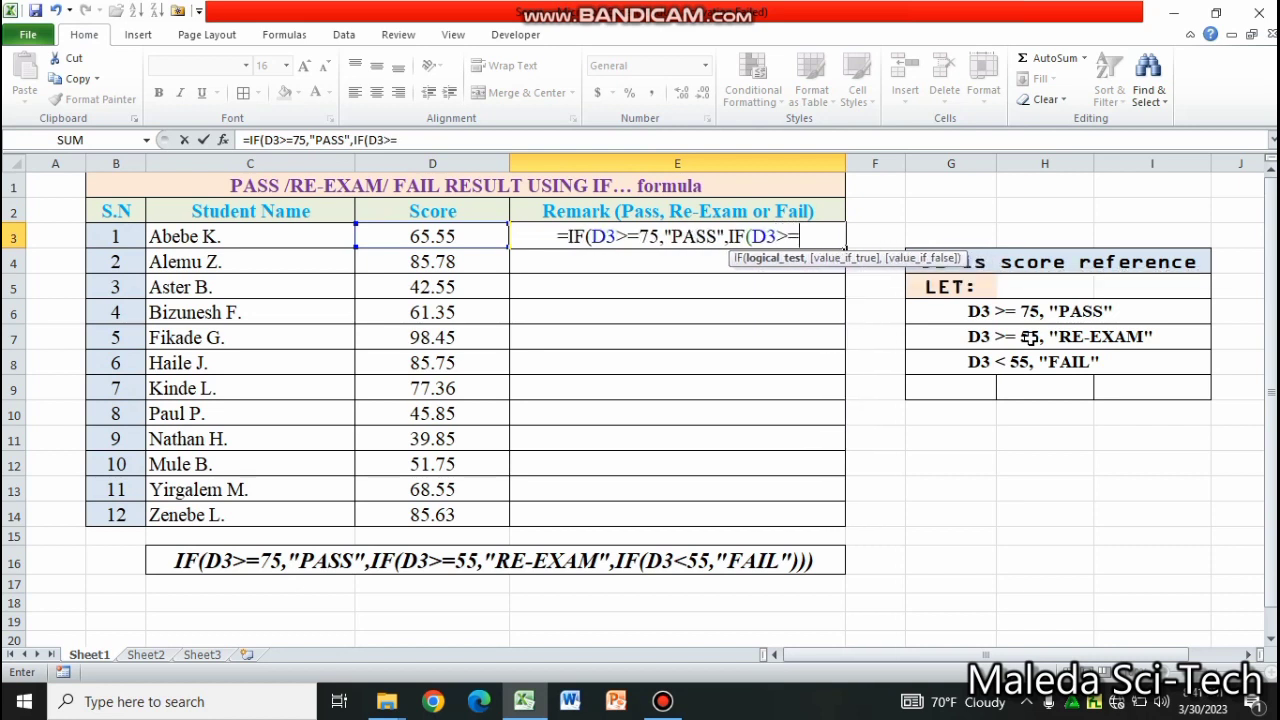
text(55)
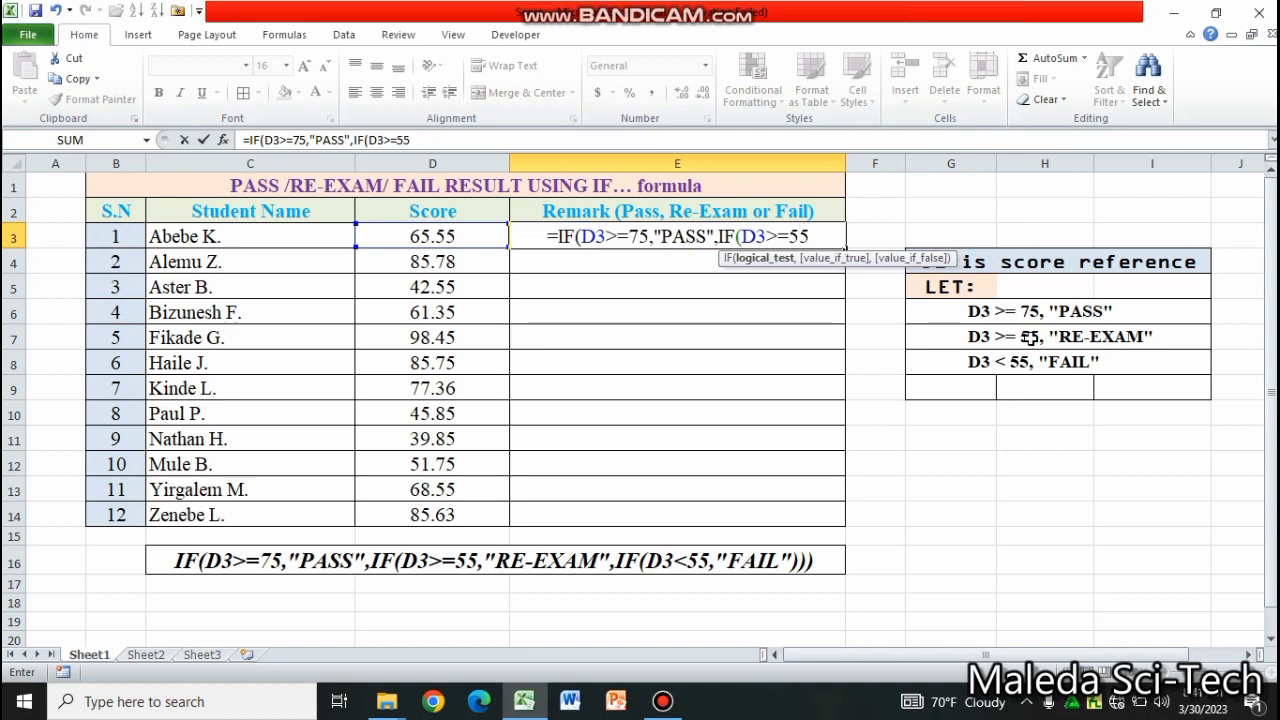
text(,)
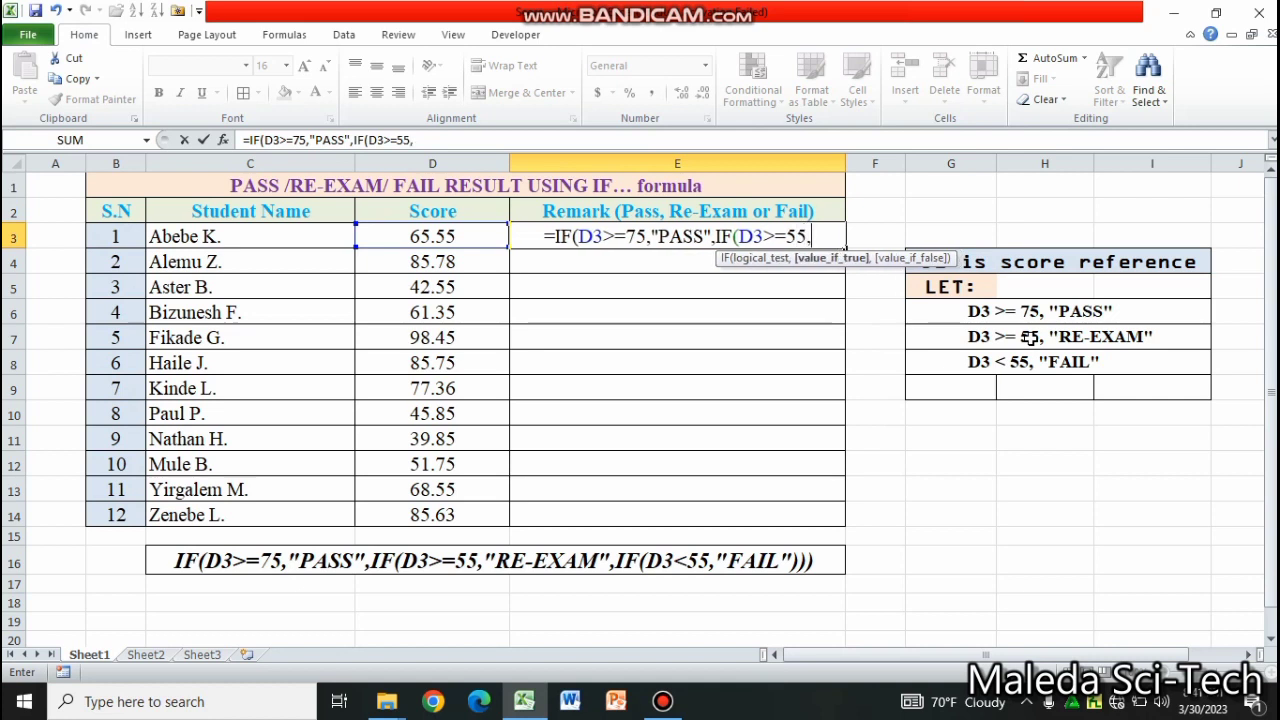
text("R)
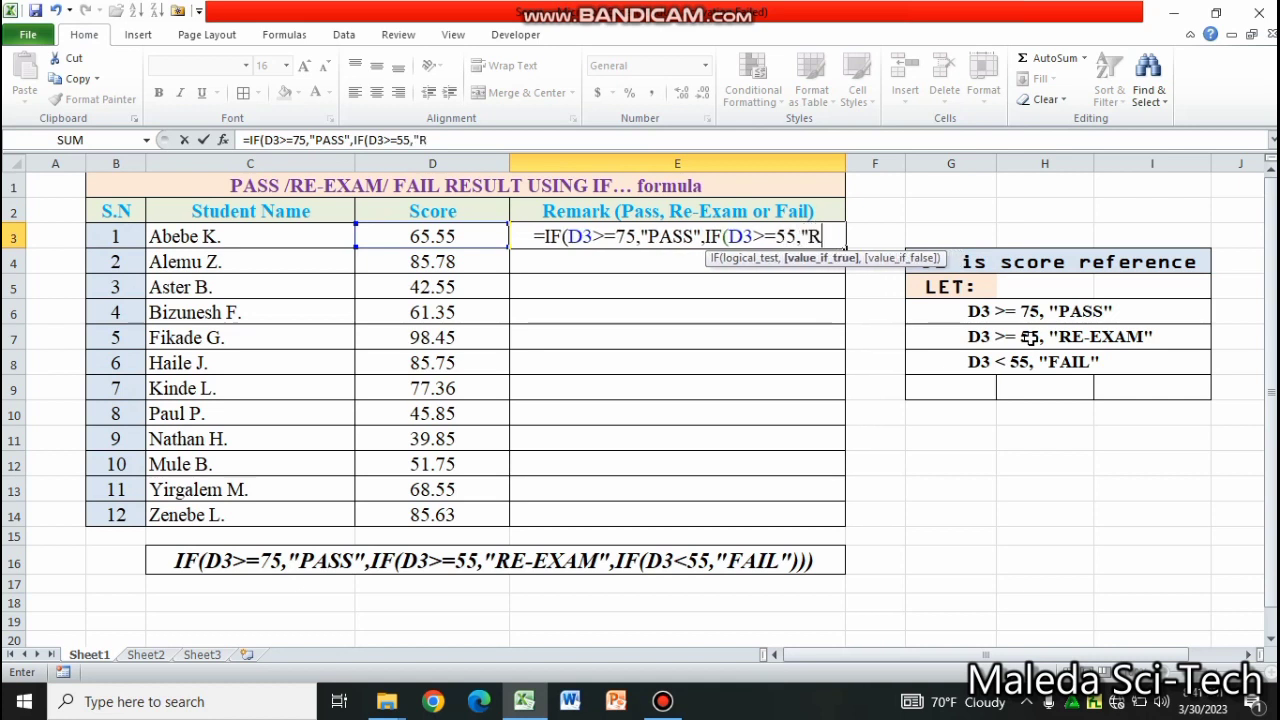
text(E-E)
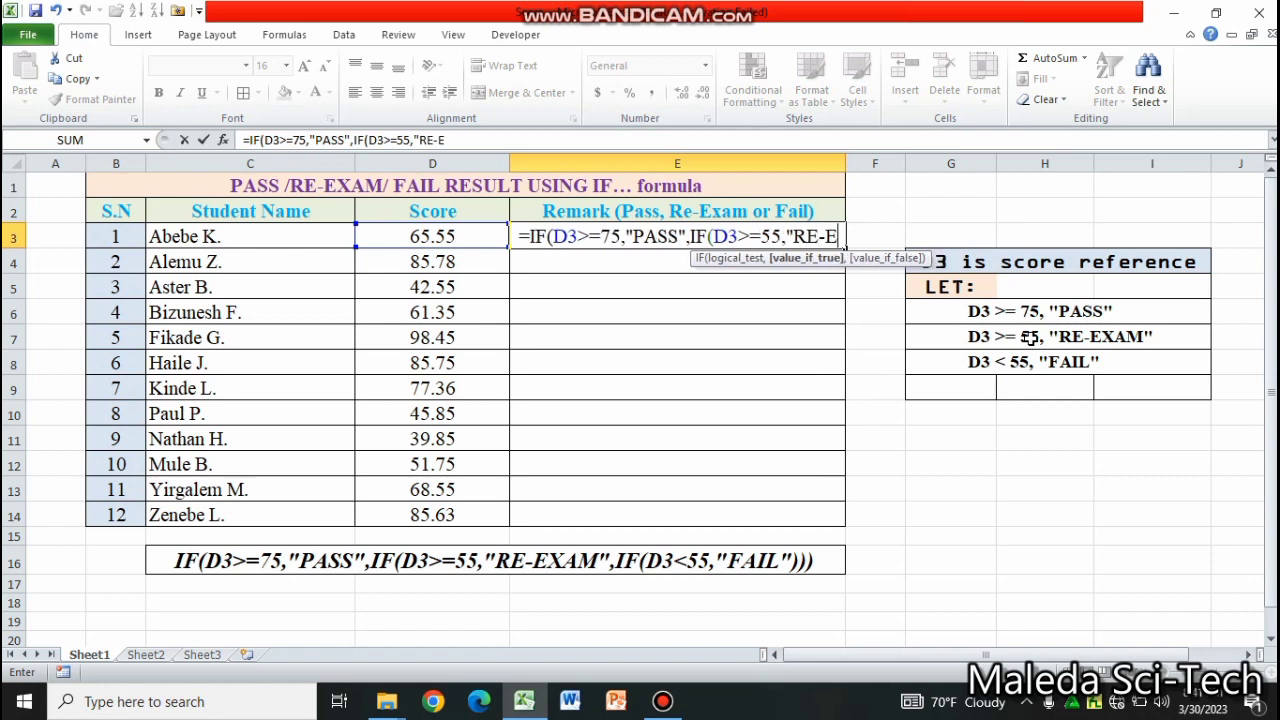
text(XAM)
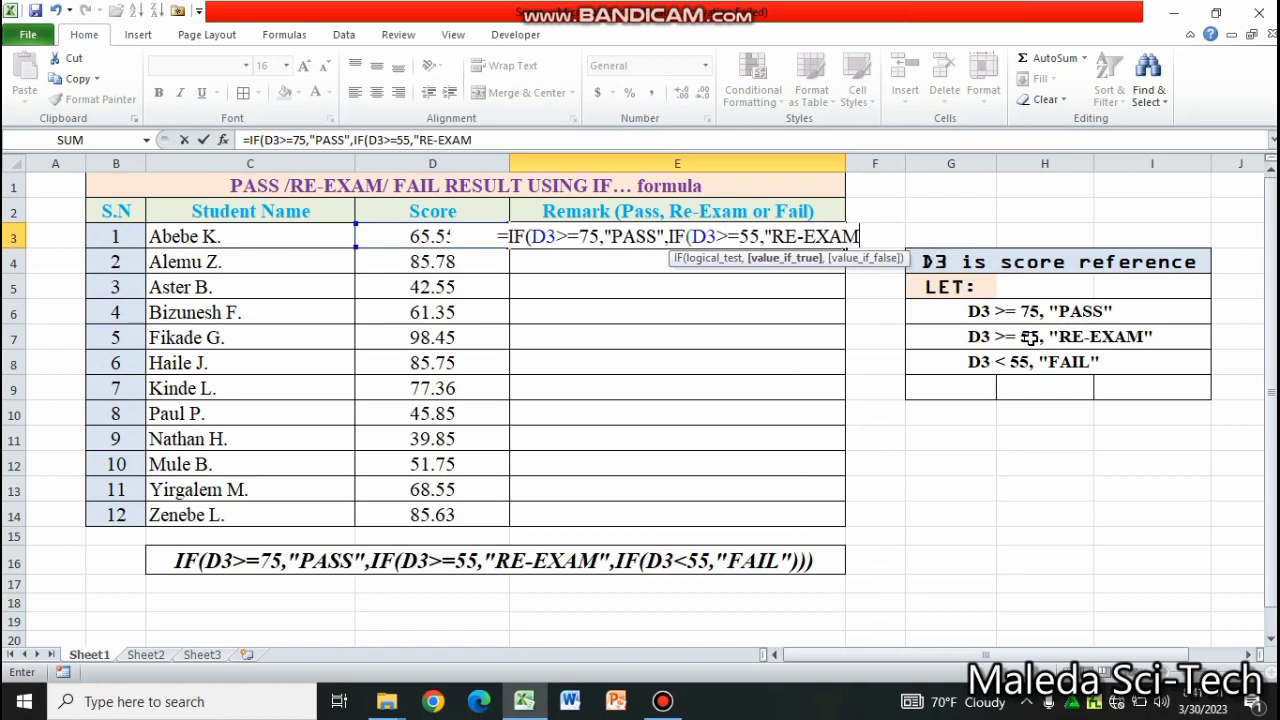
text(")
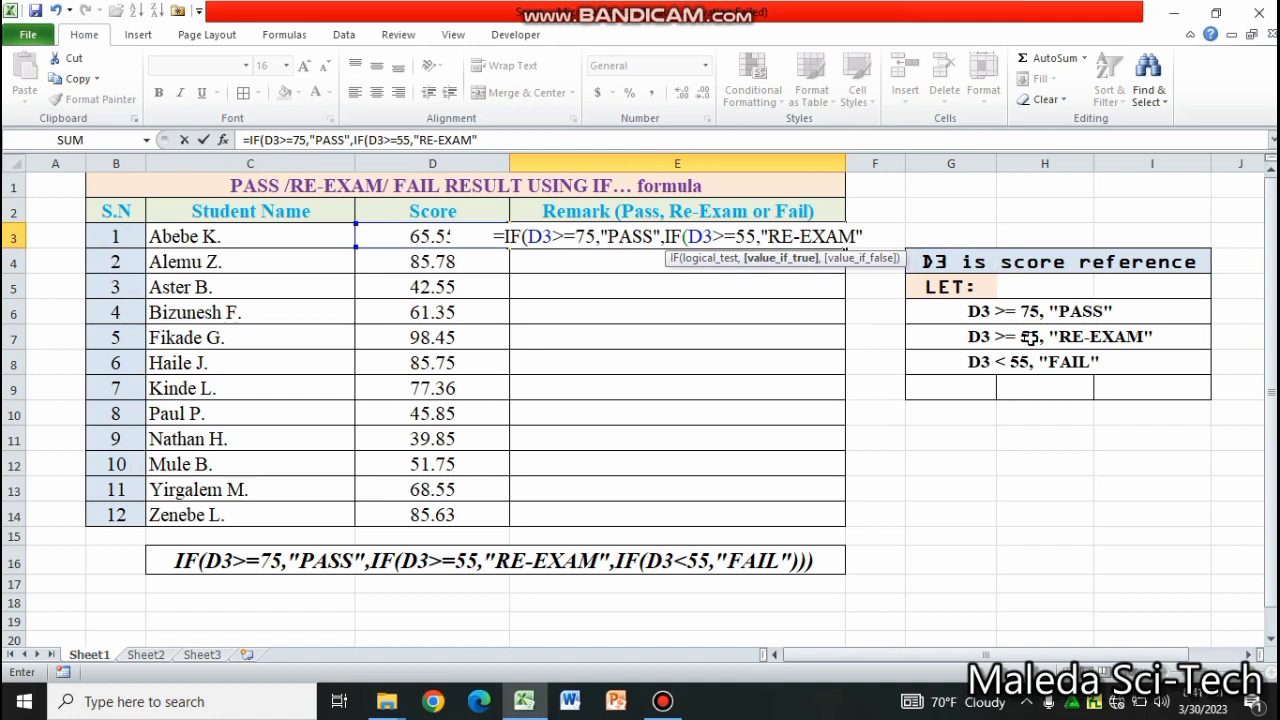
text(,IF)
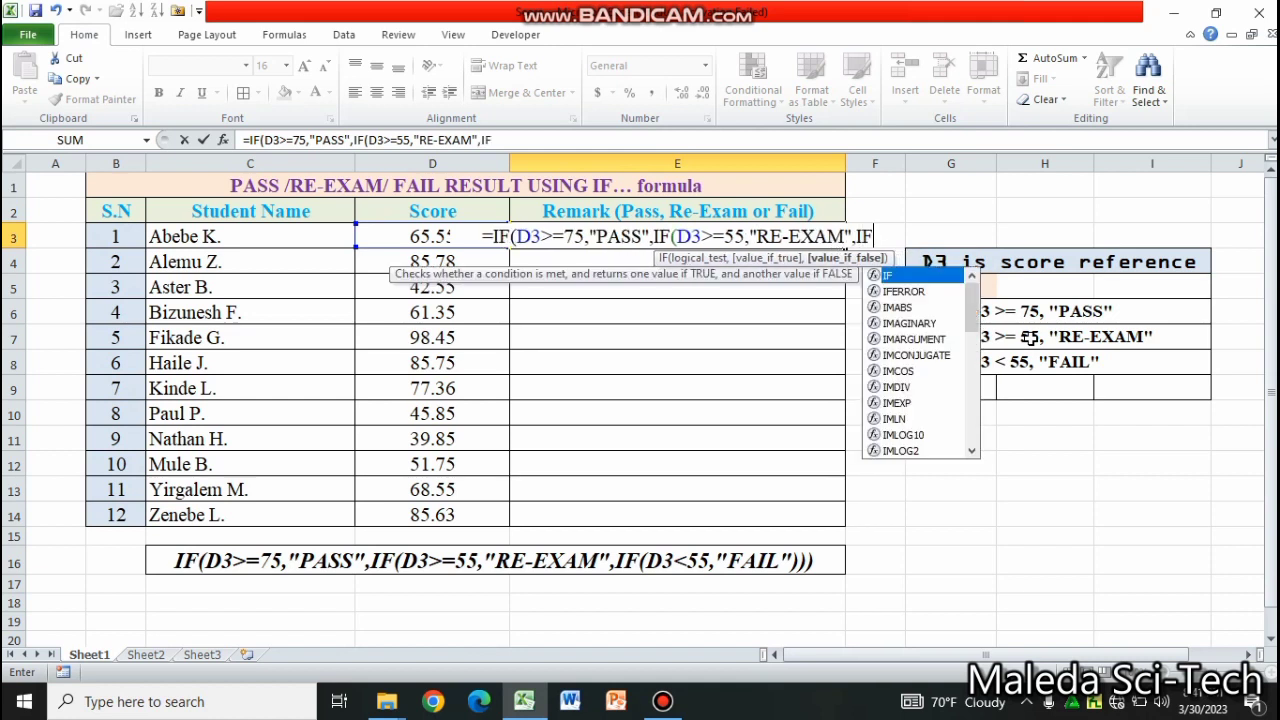
text(()
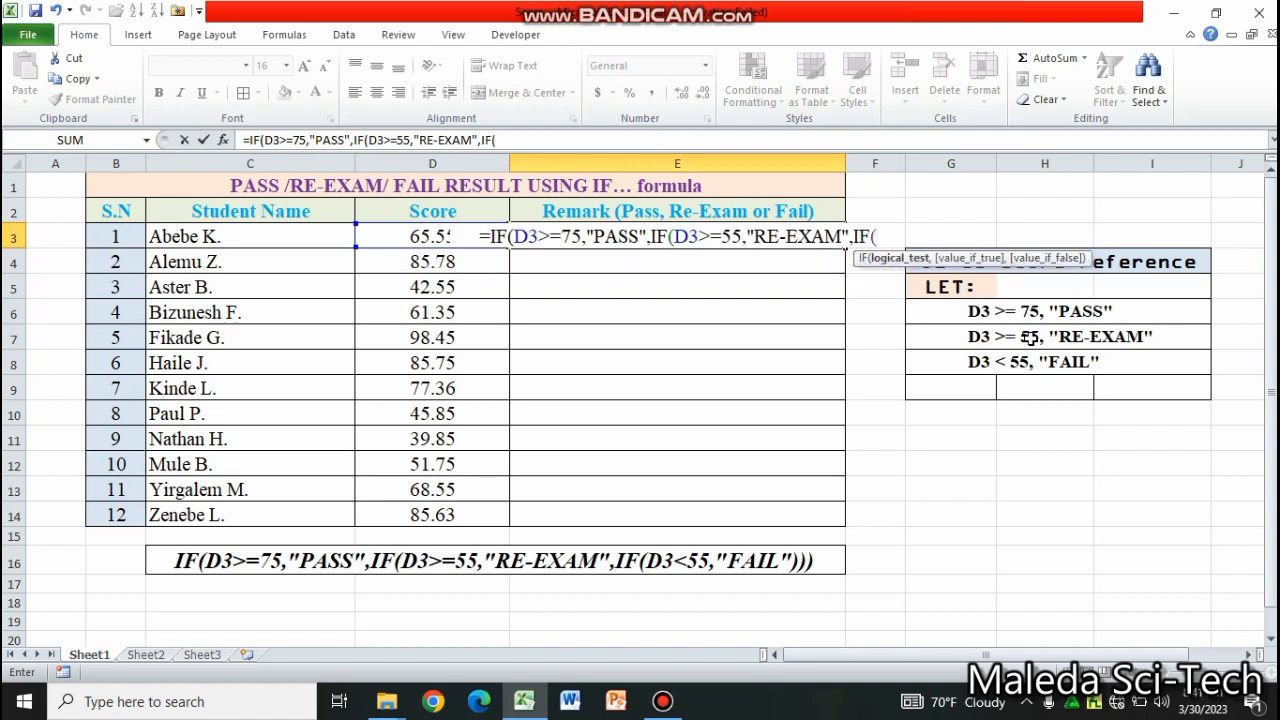
text(D)
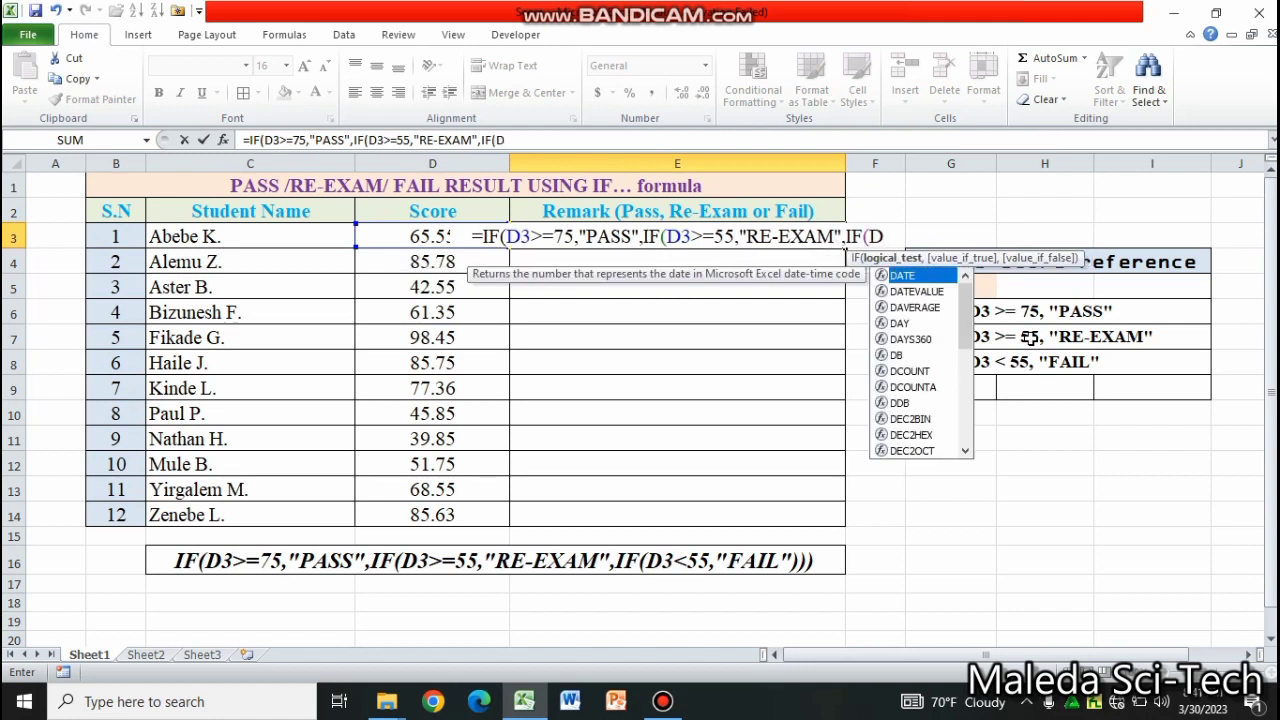
text(3)
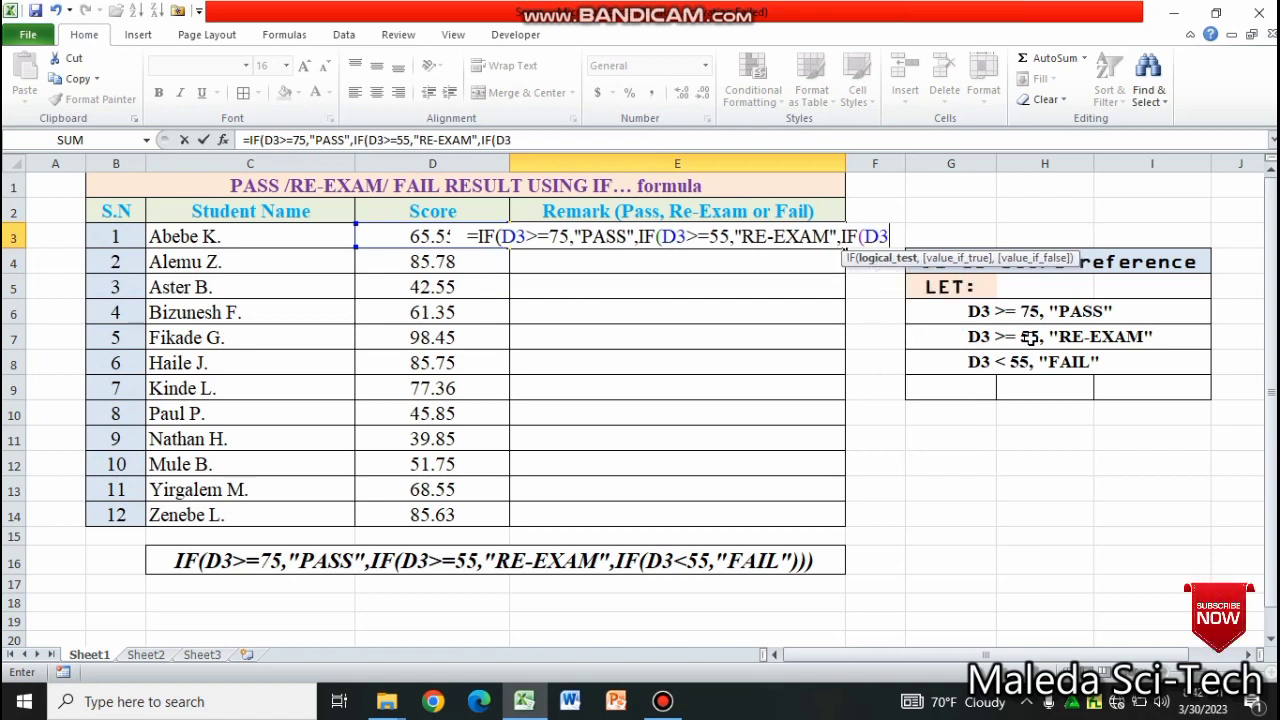
text(<5)
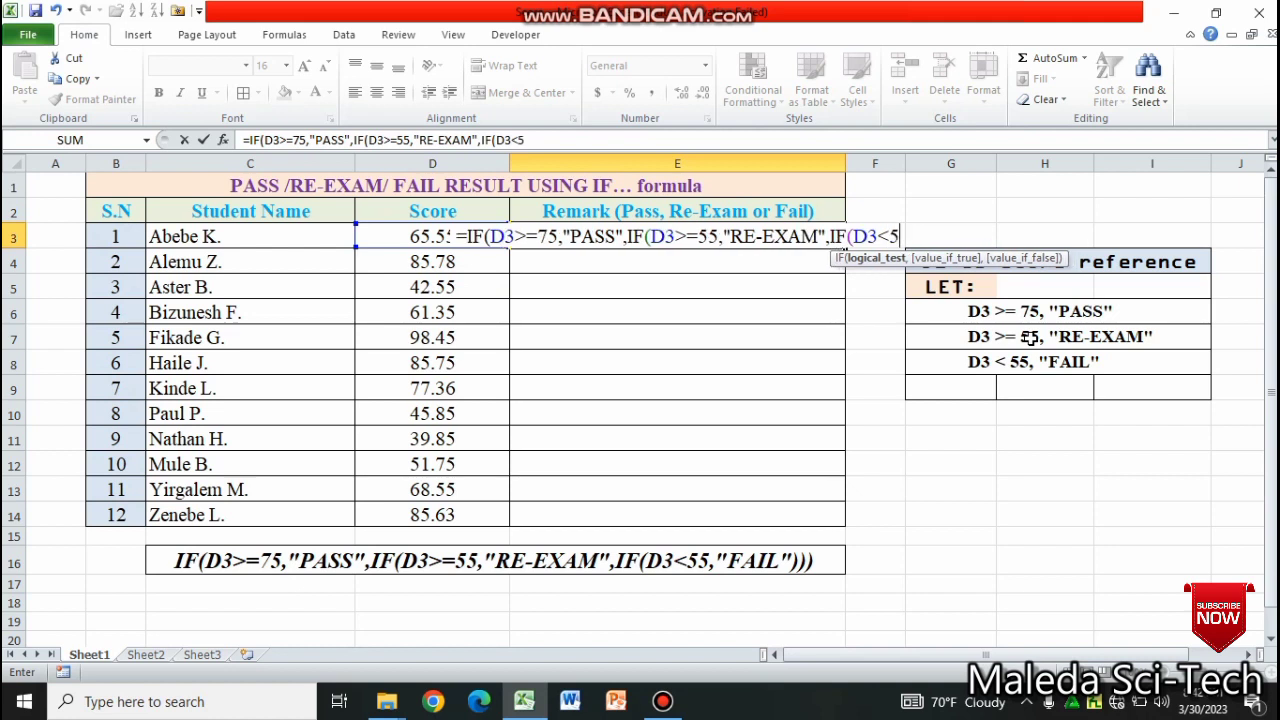
text(5)
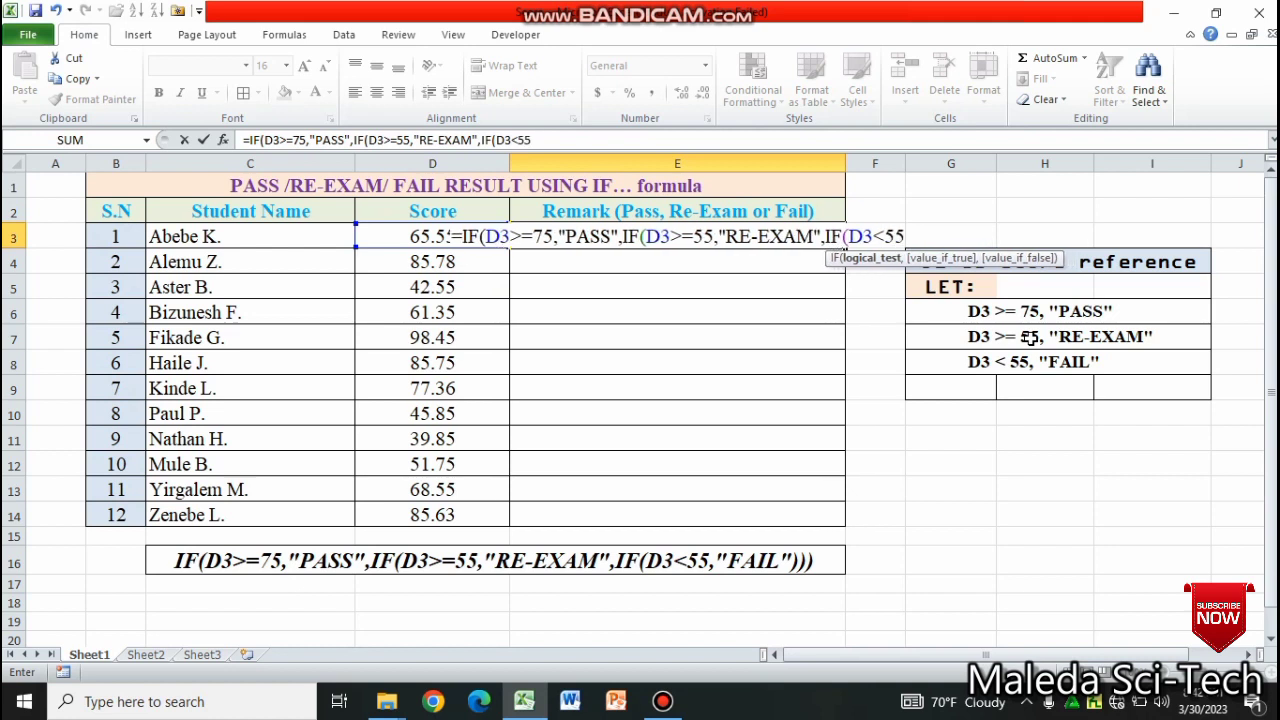
text(,)
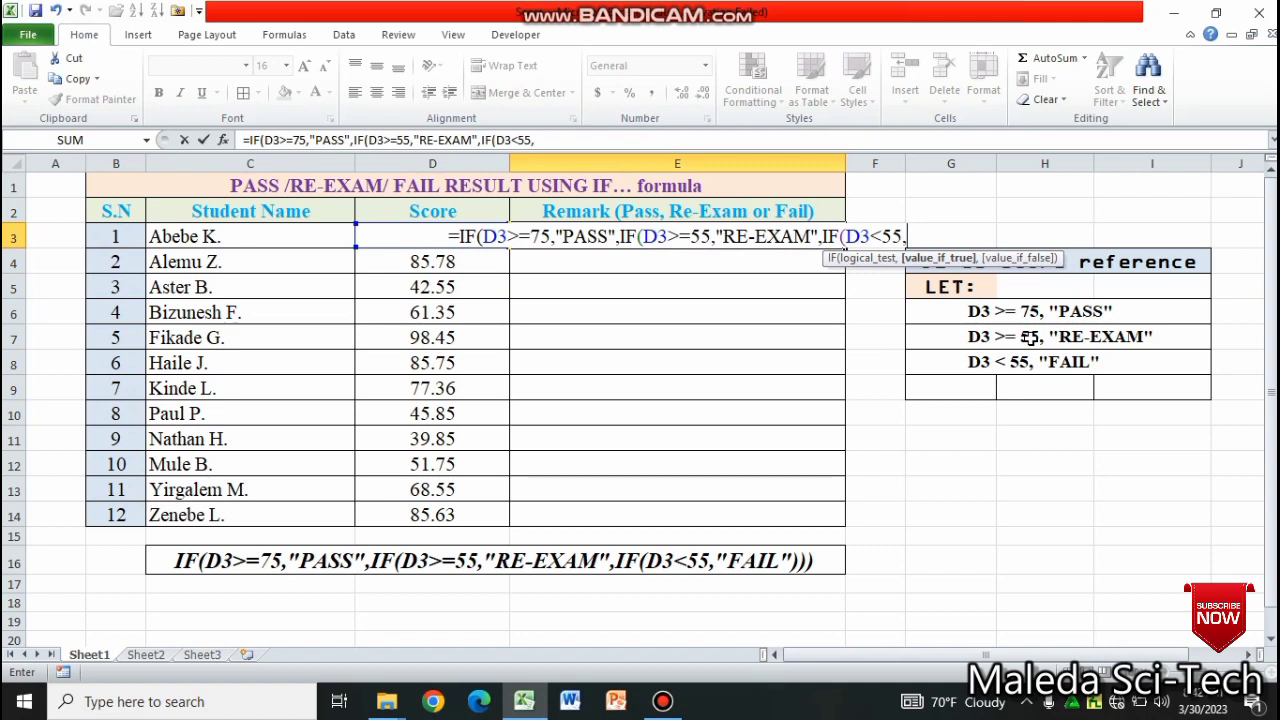
text(")
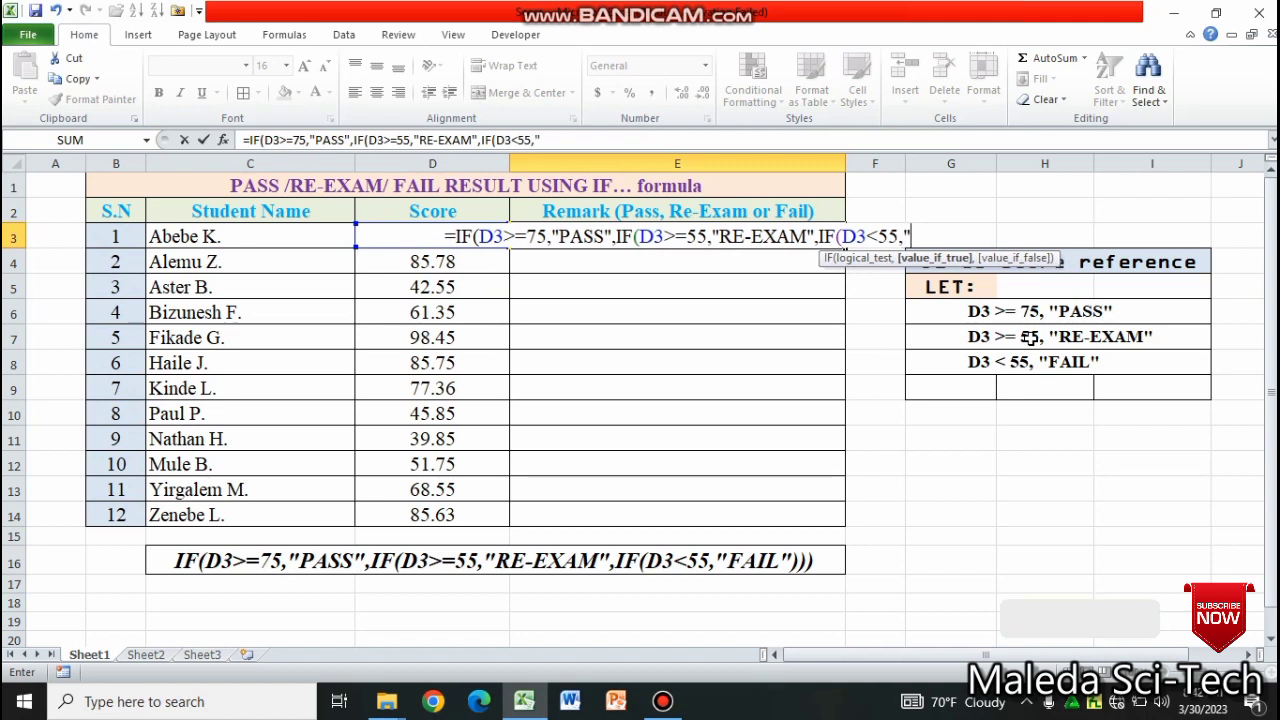
text(FAI)
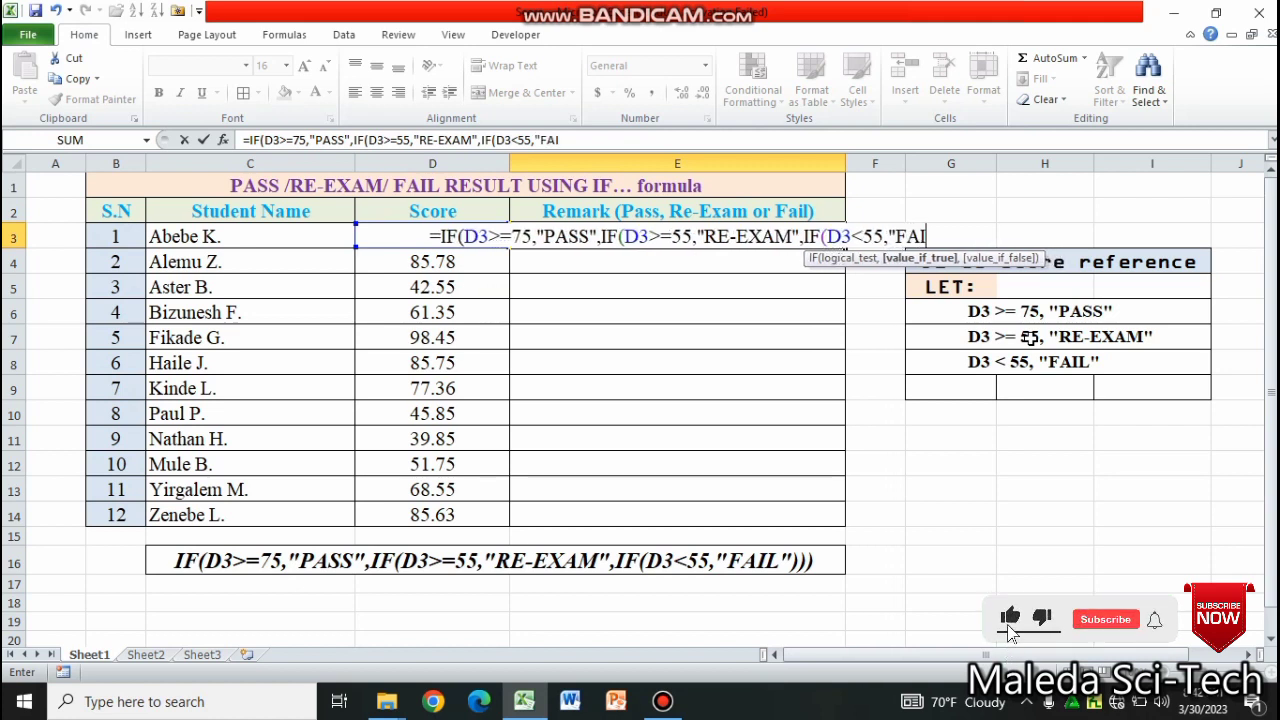
text(L)
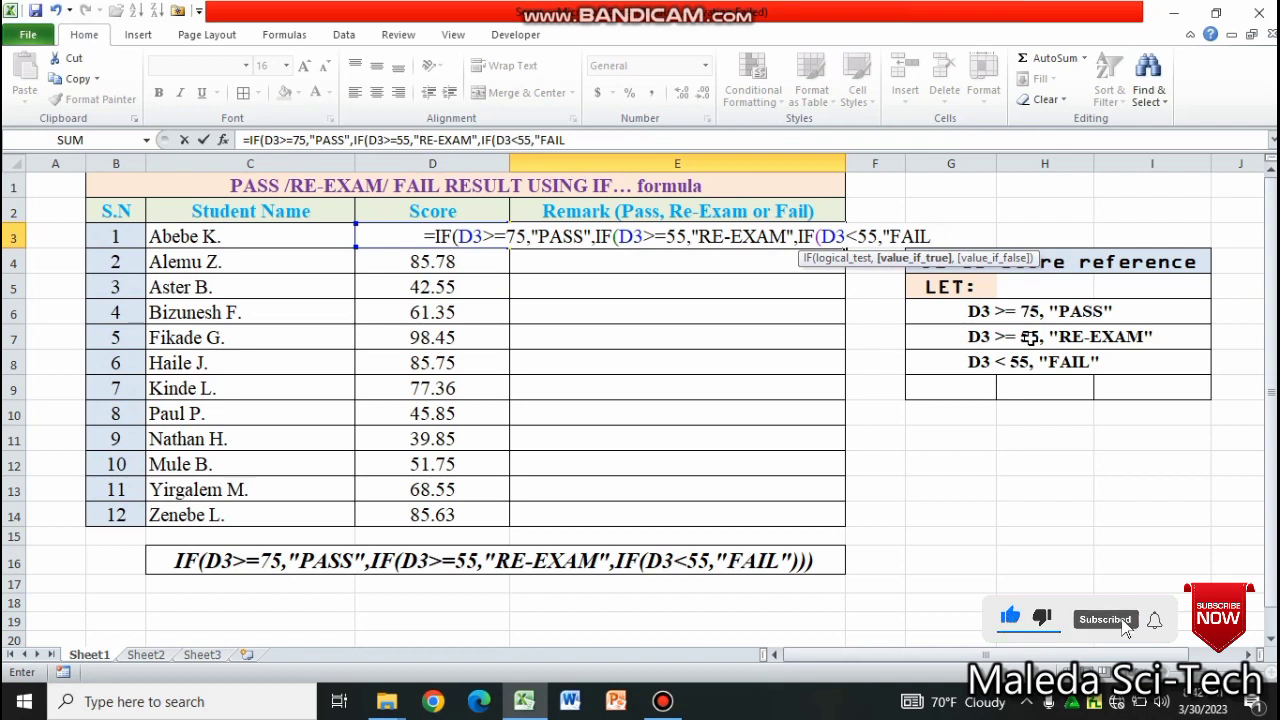
text(")
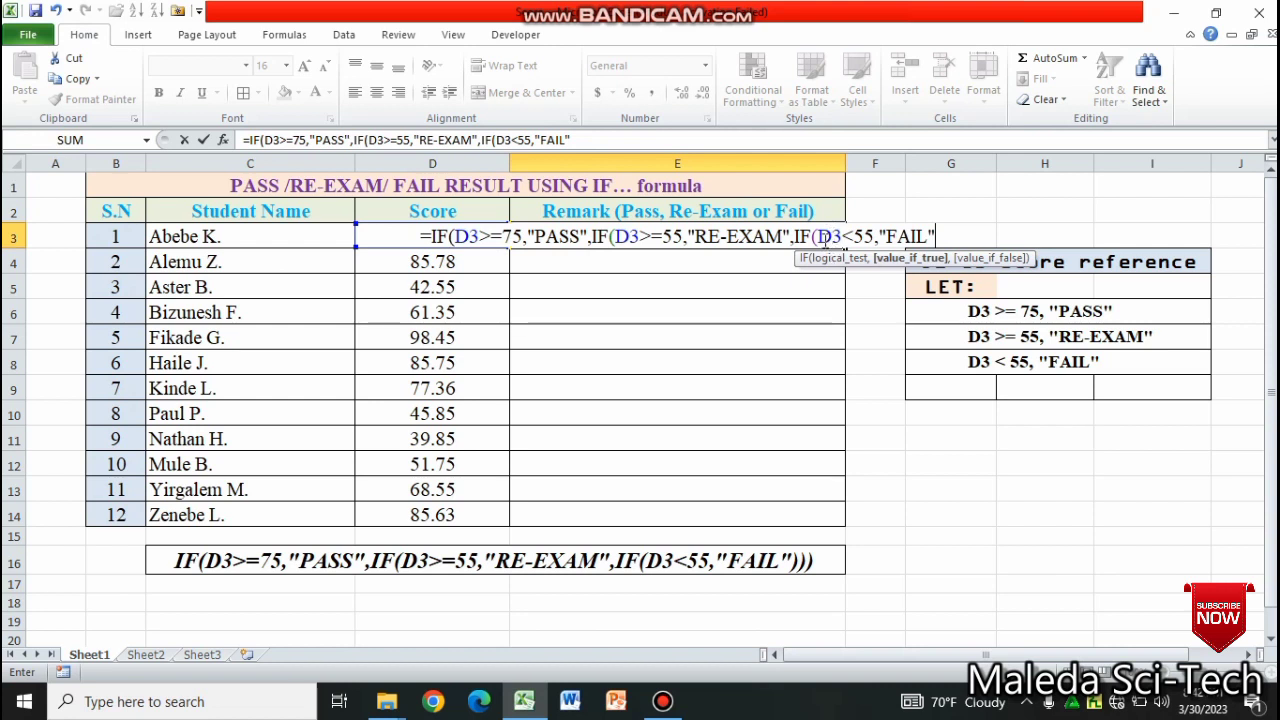
Close the E3 formula with ')))' and enter it, showing RE-EXAM for the 65.55 score
click(939, 236)
text())
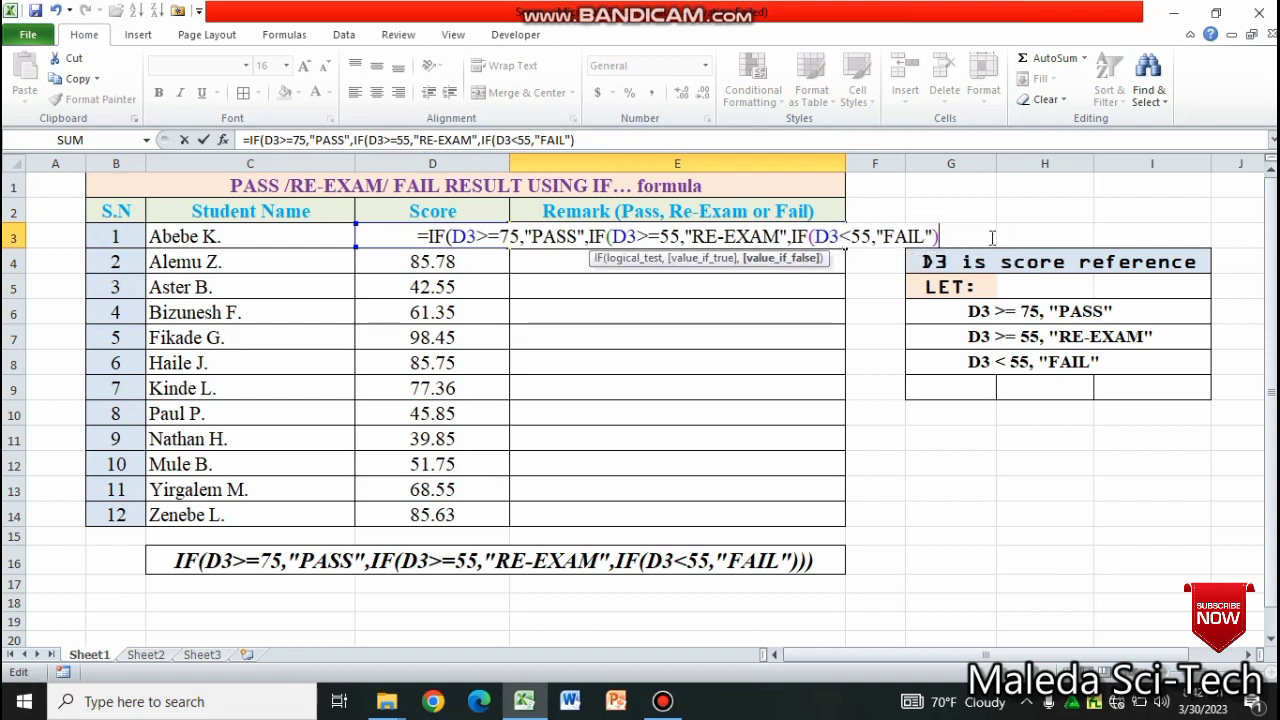
text()))
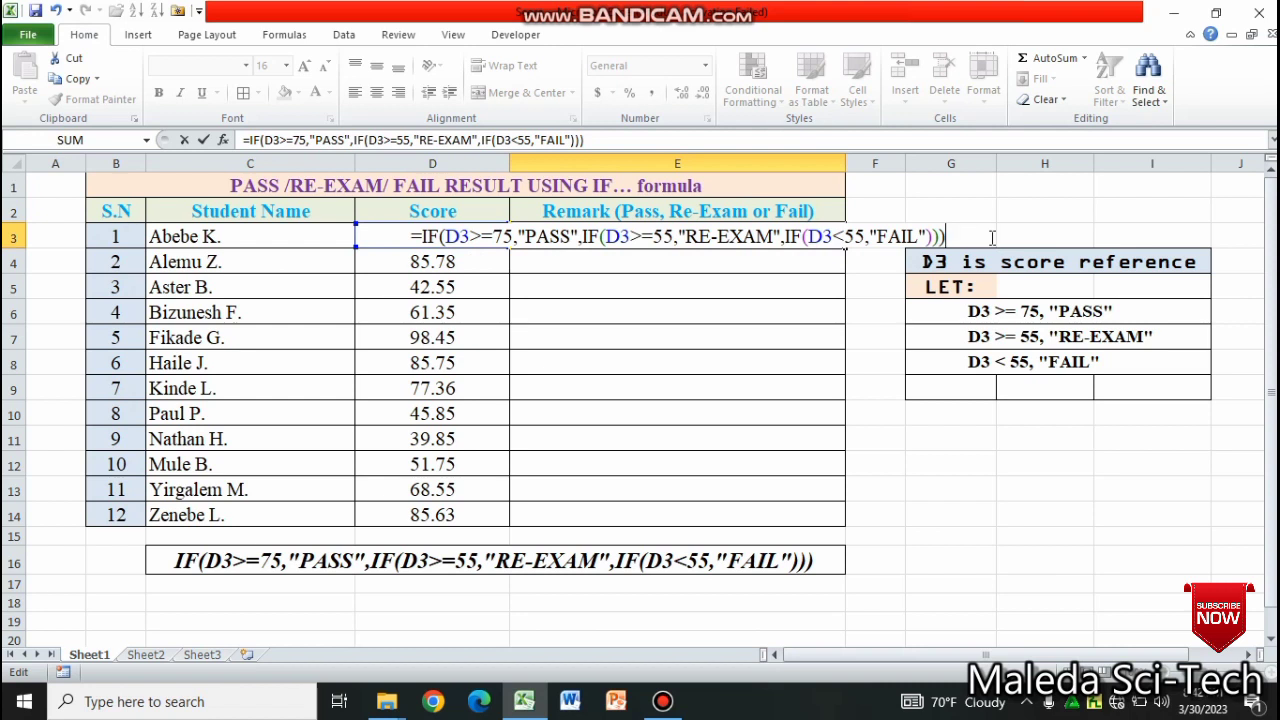
key(Return)
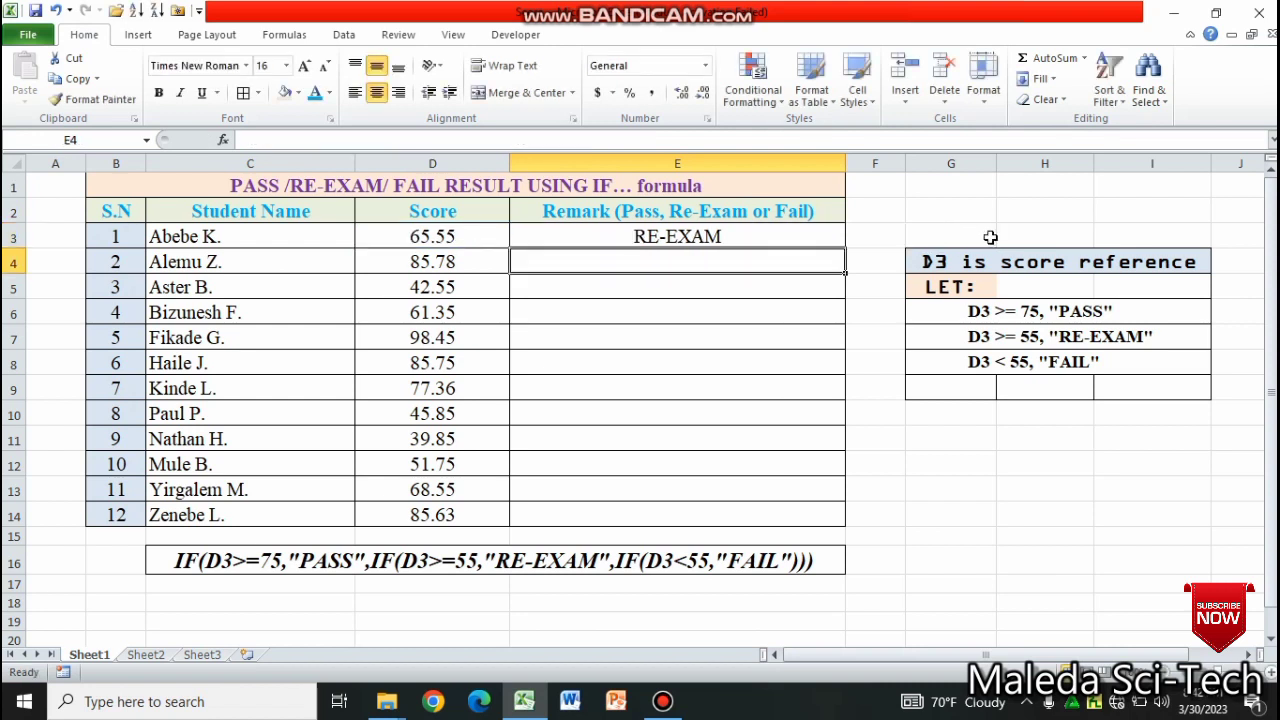
Fill the E3 remark formula down through E14
click(707, 238)
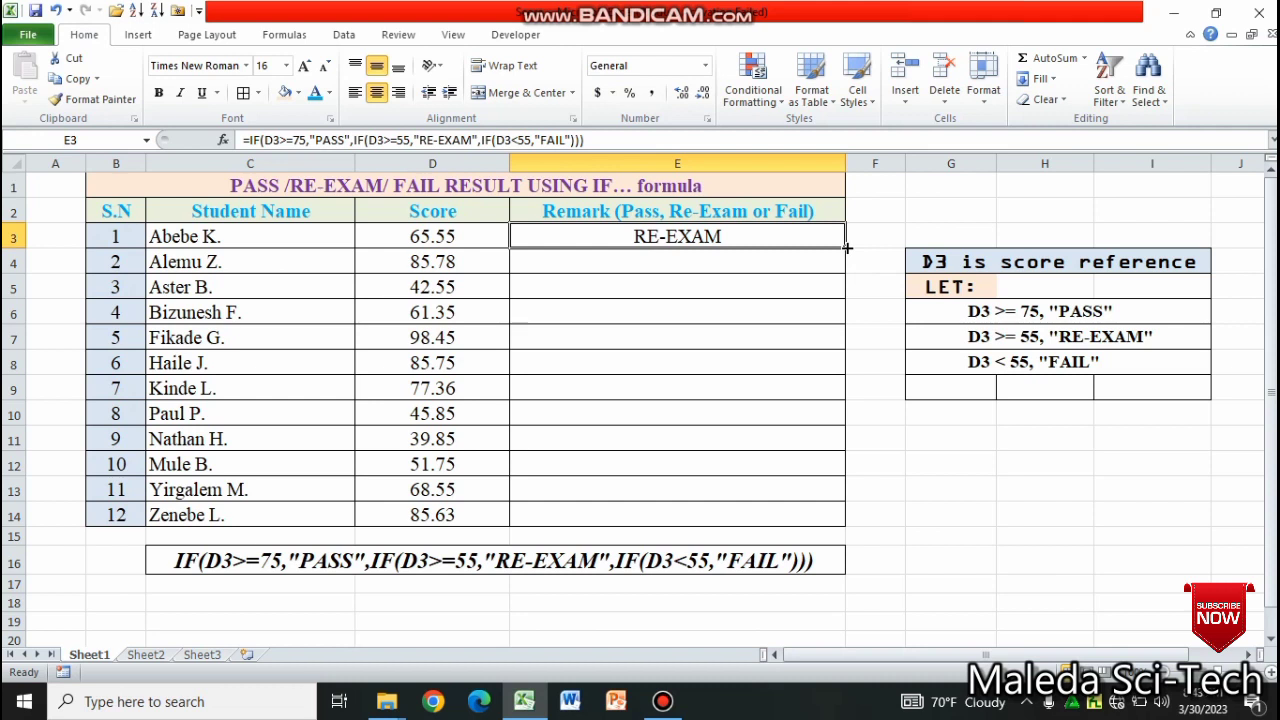
drag(845, 247, 838, 524)
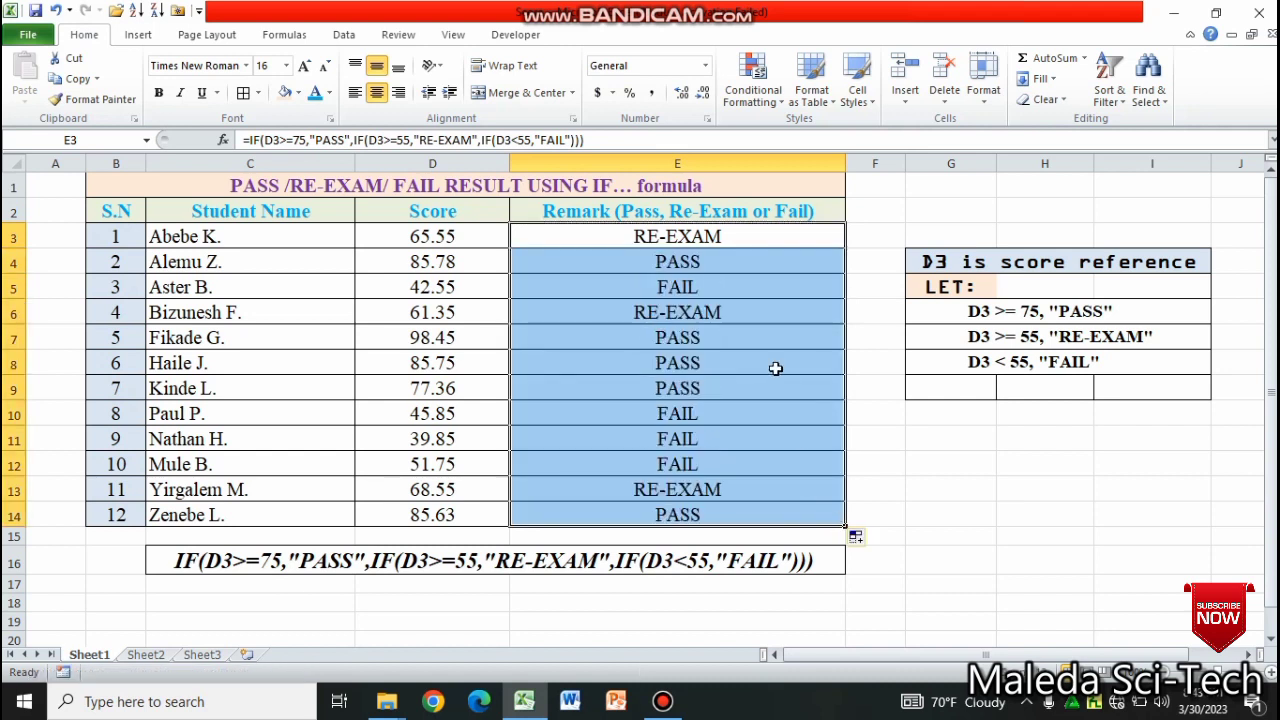
Verify the remarks in E4–E10 against their scores, such as 85.78 and 42.55
click(722, 410)
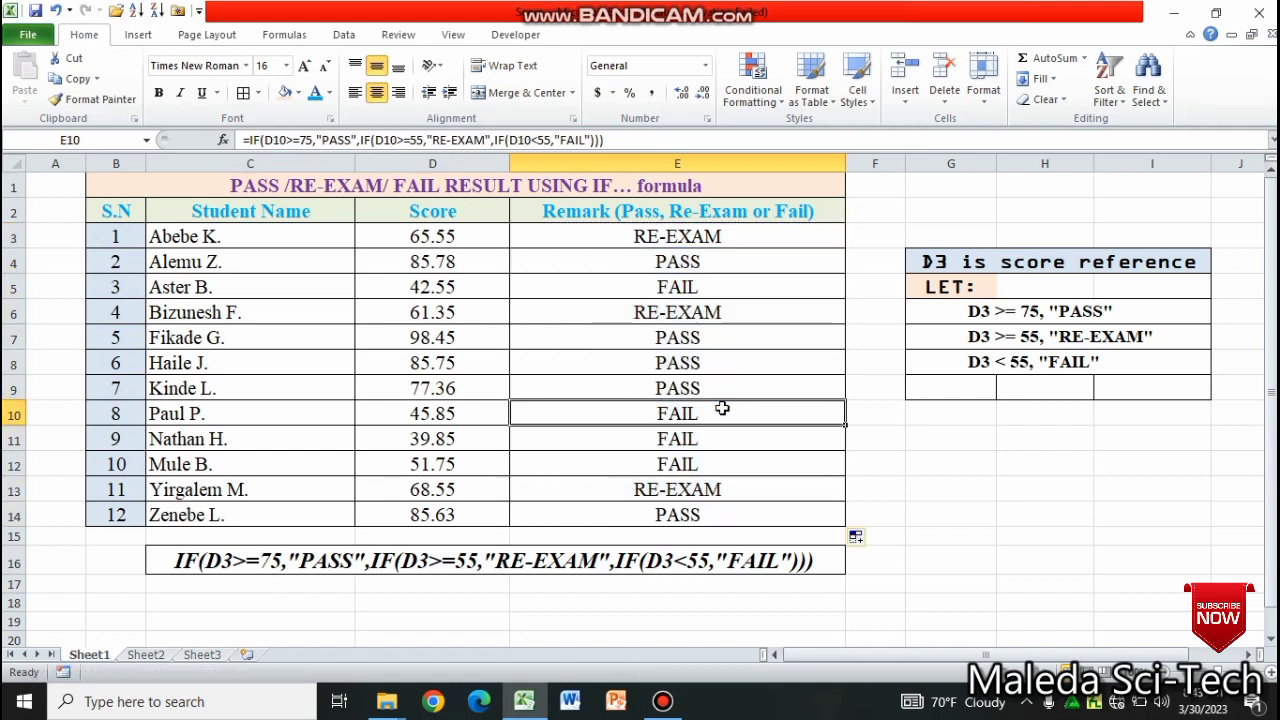
click(705, 263)
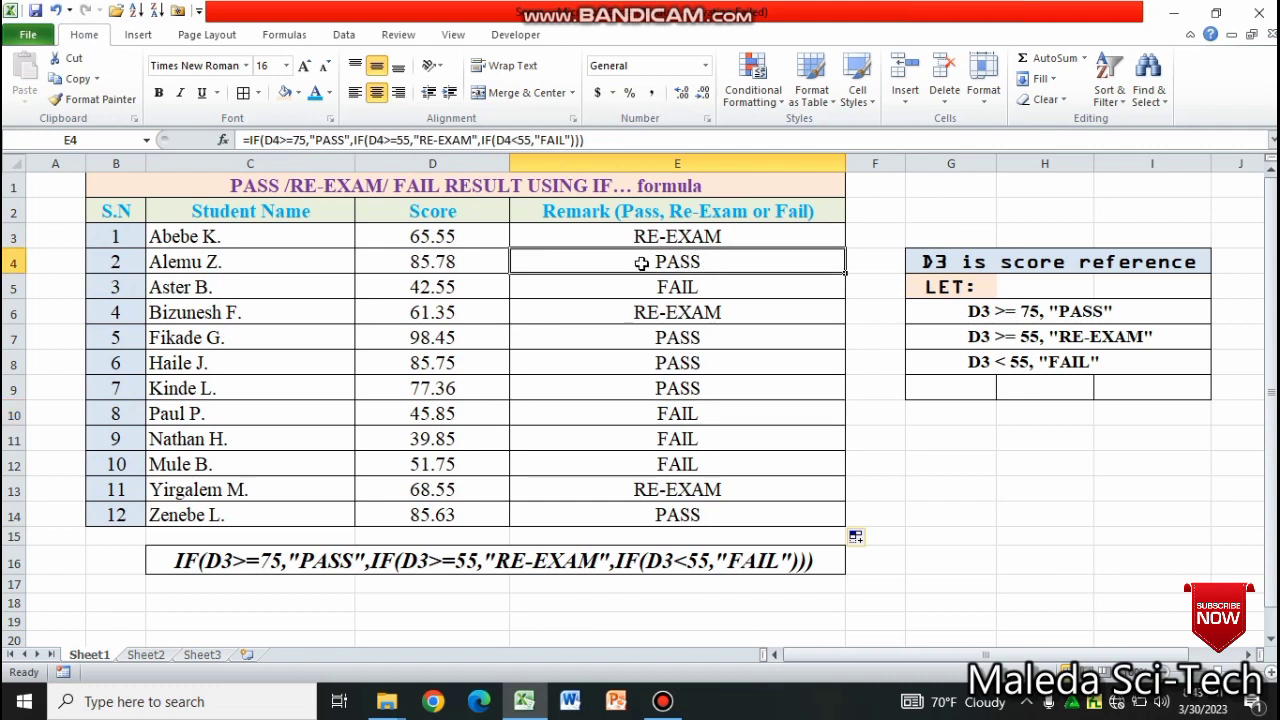
click(493, 261)
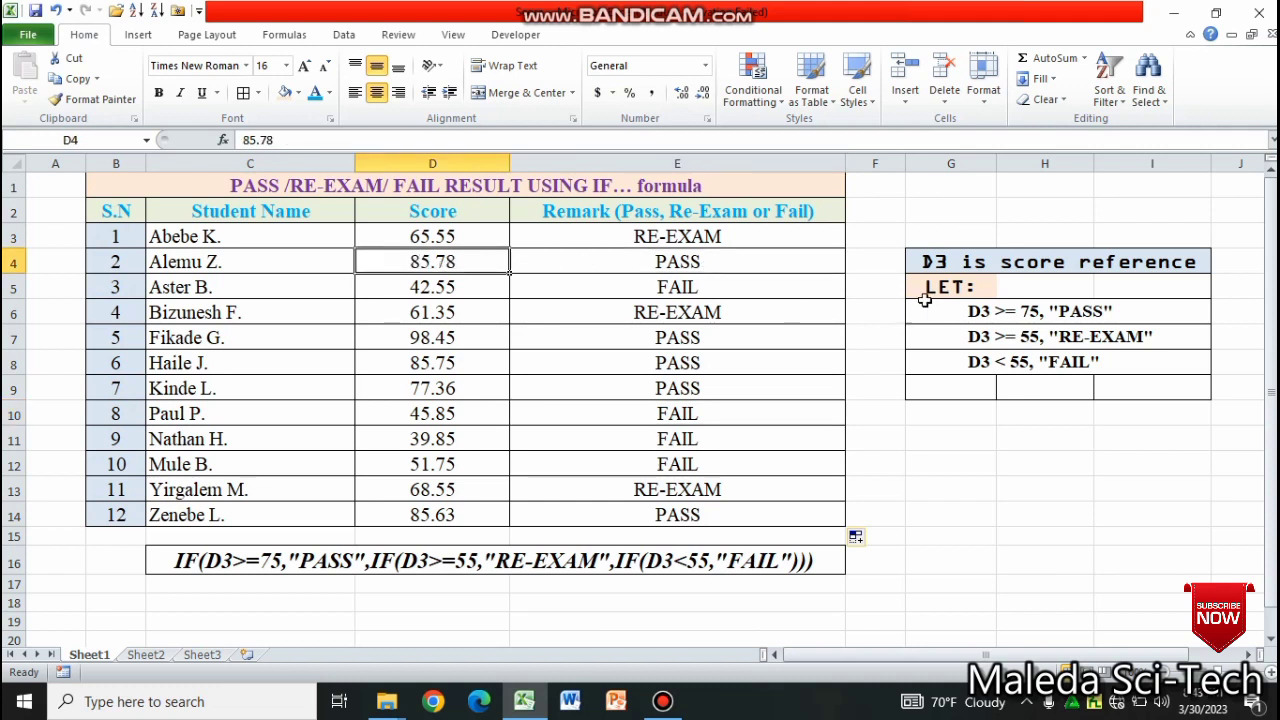
click(688, 288)
click(443, 289)
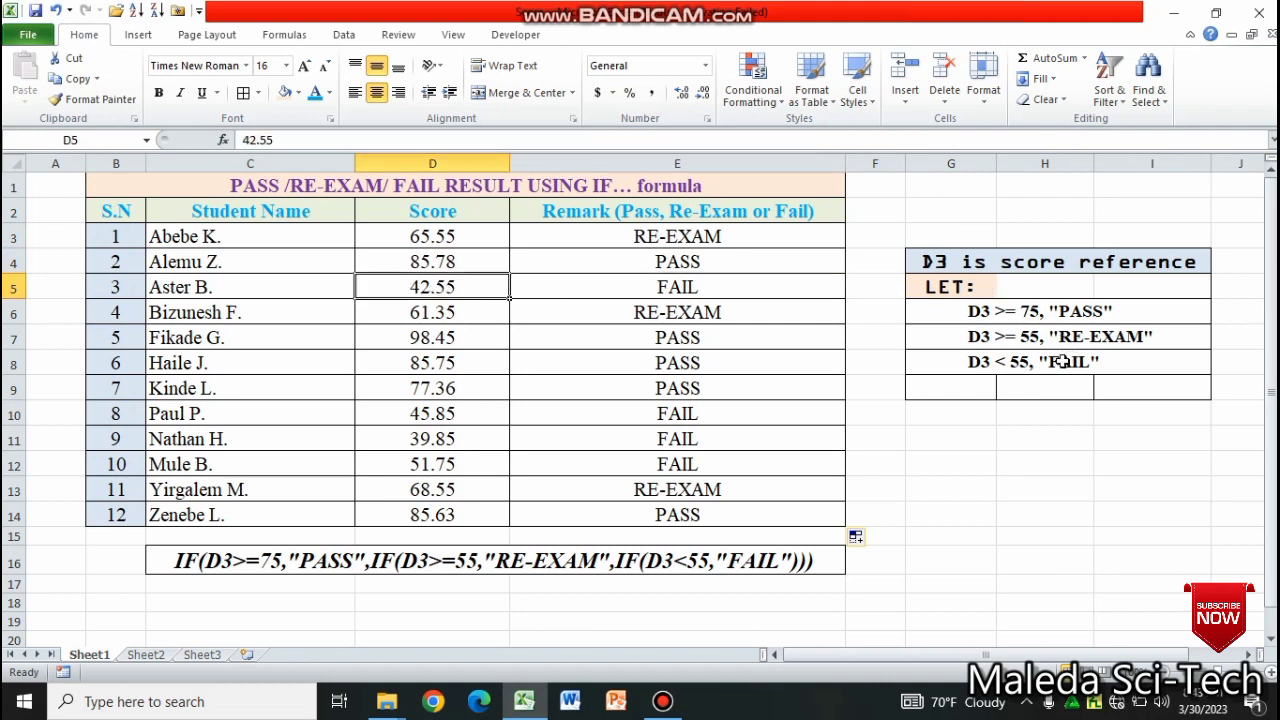
click(700, 310)
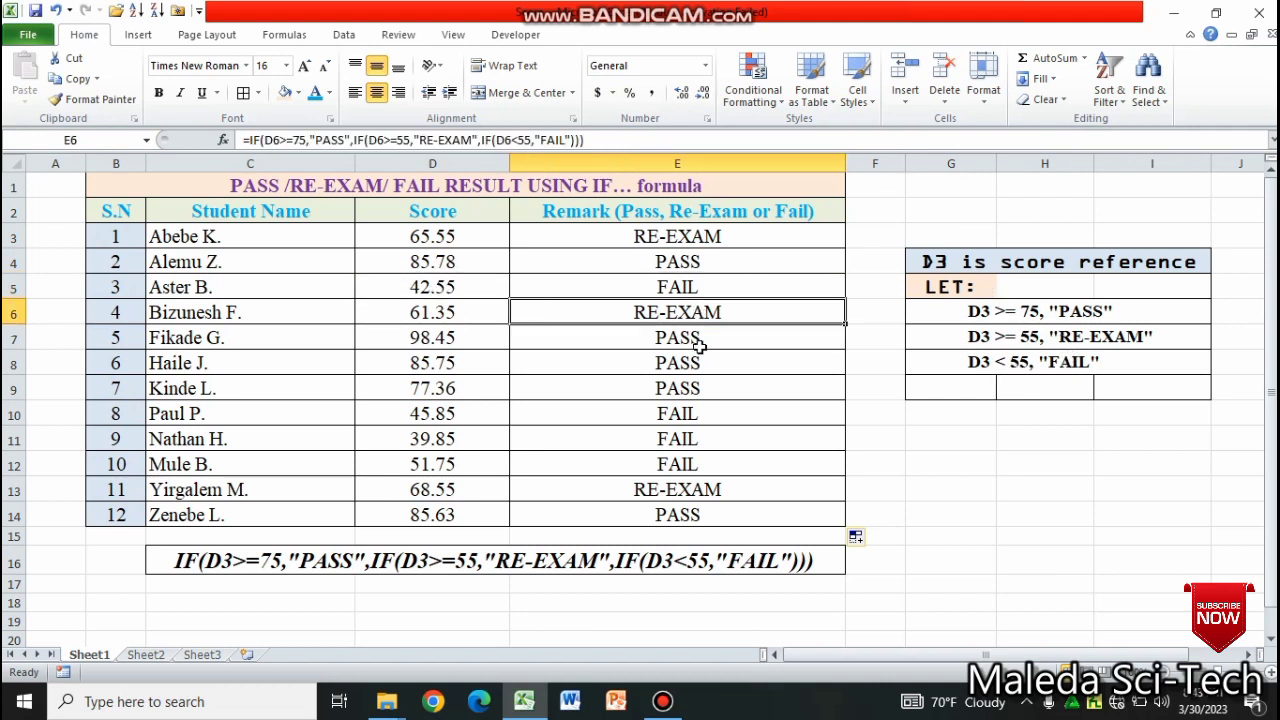
click(697, 338)
click(700, 363)
click(700, 390)
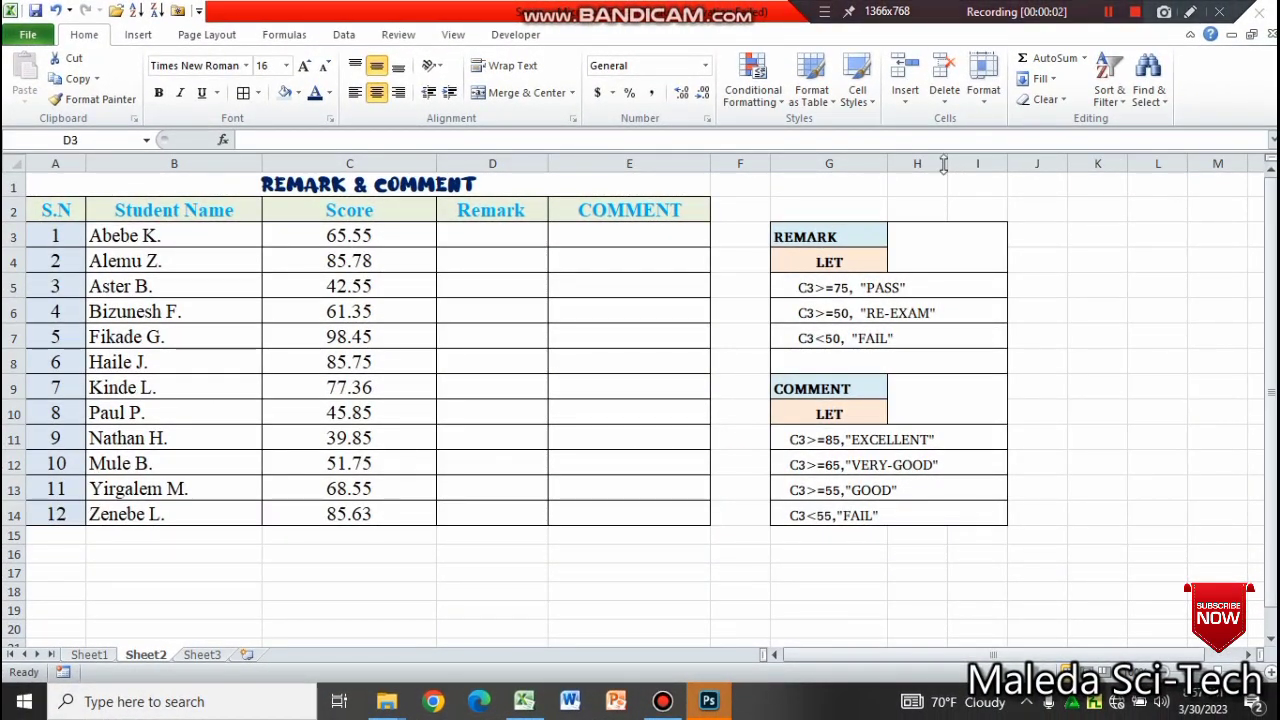
click(474, 241)
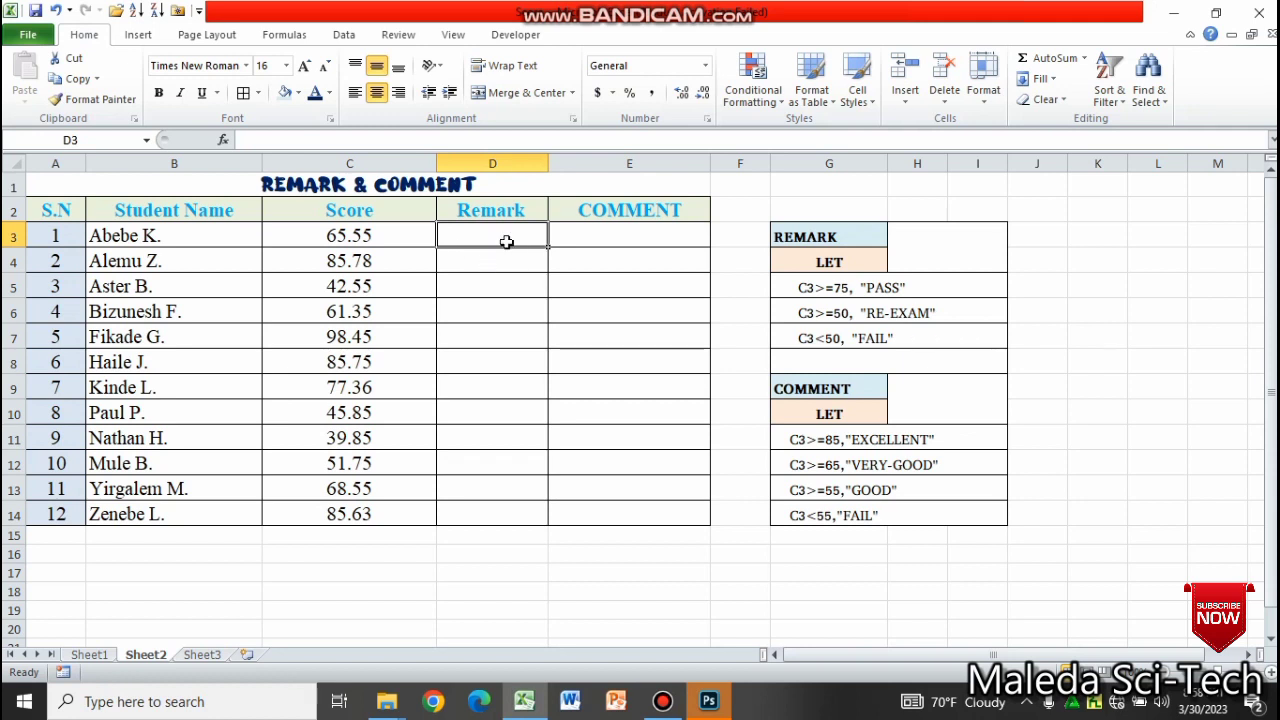
click(369, 241)
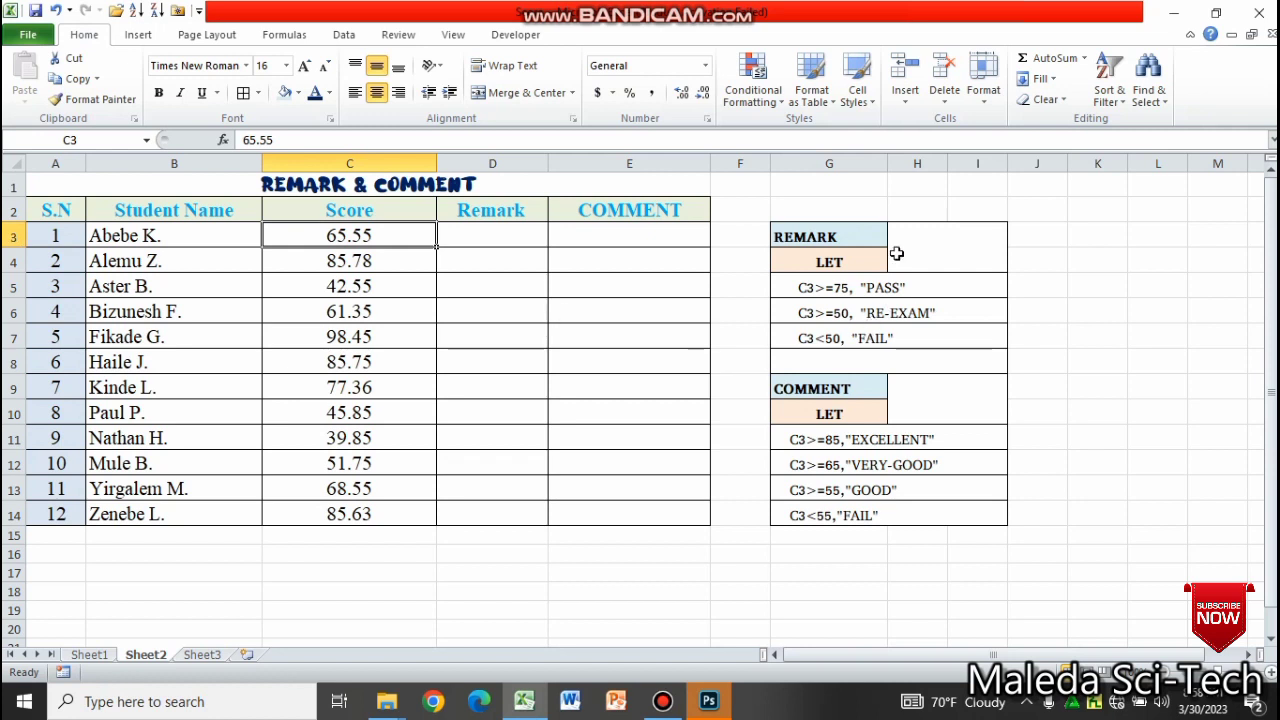
click(838, 262)
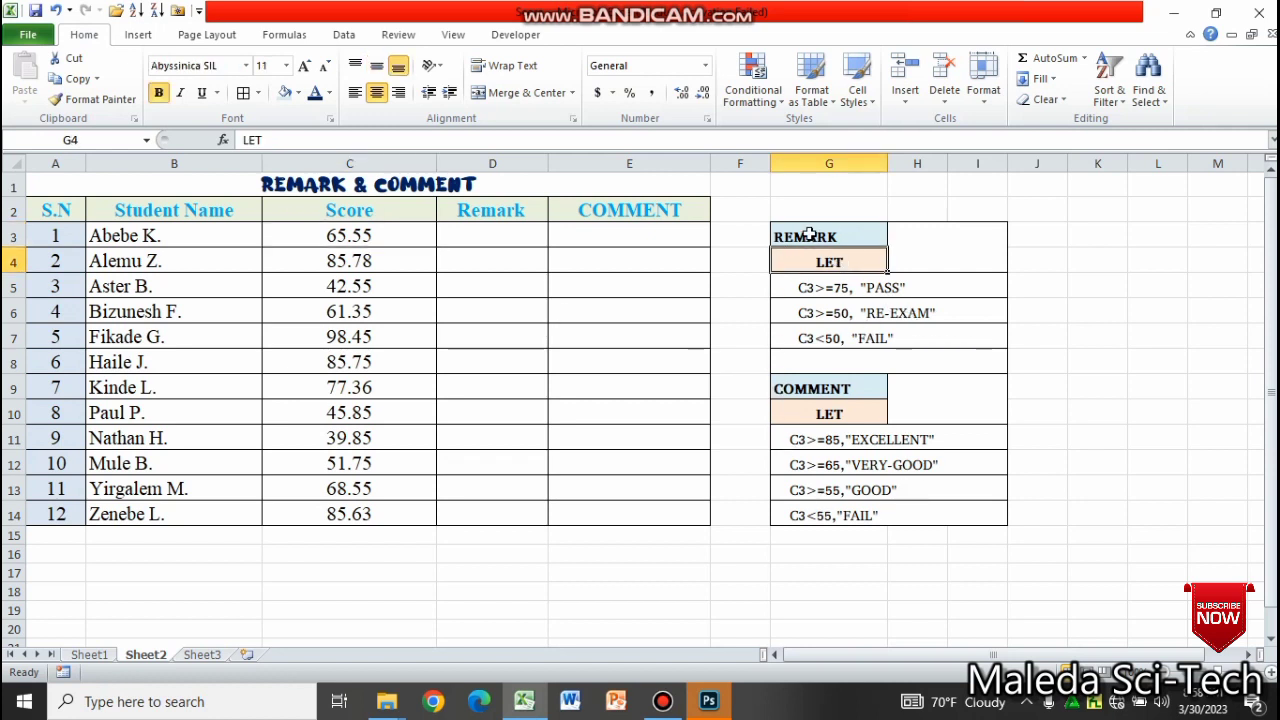
click(830, 237)
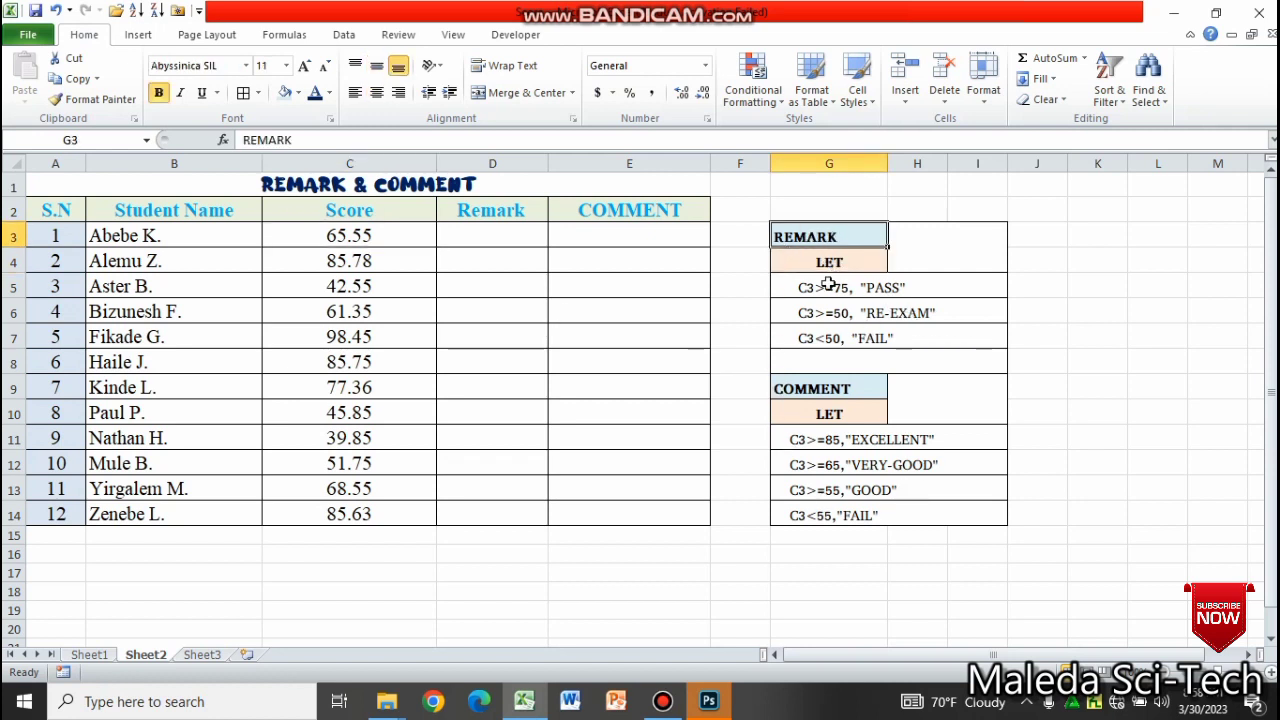
click(886, 287)
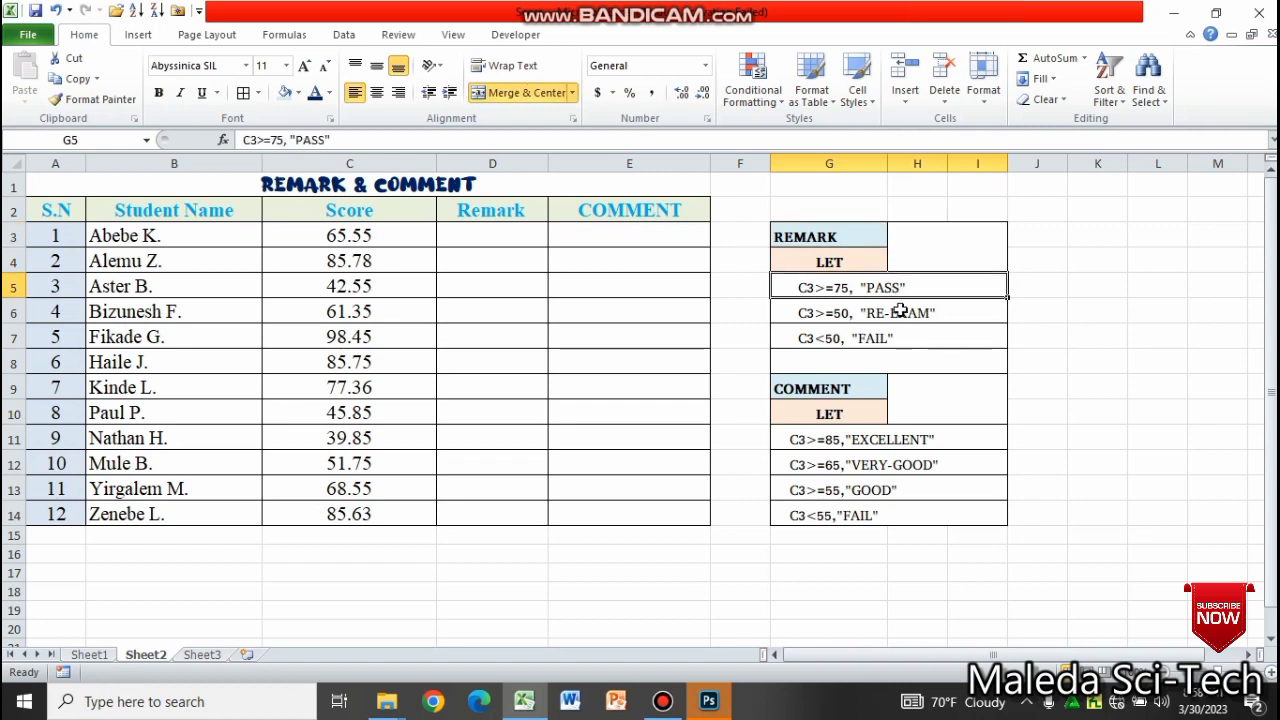
click(900, 312)
click(905, 340)
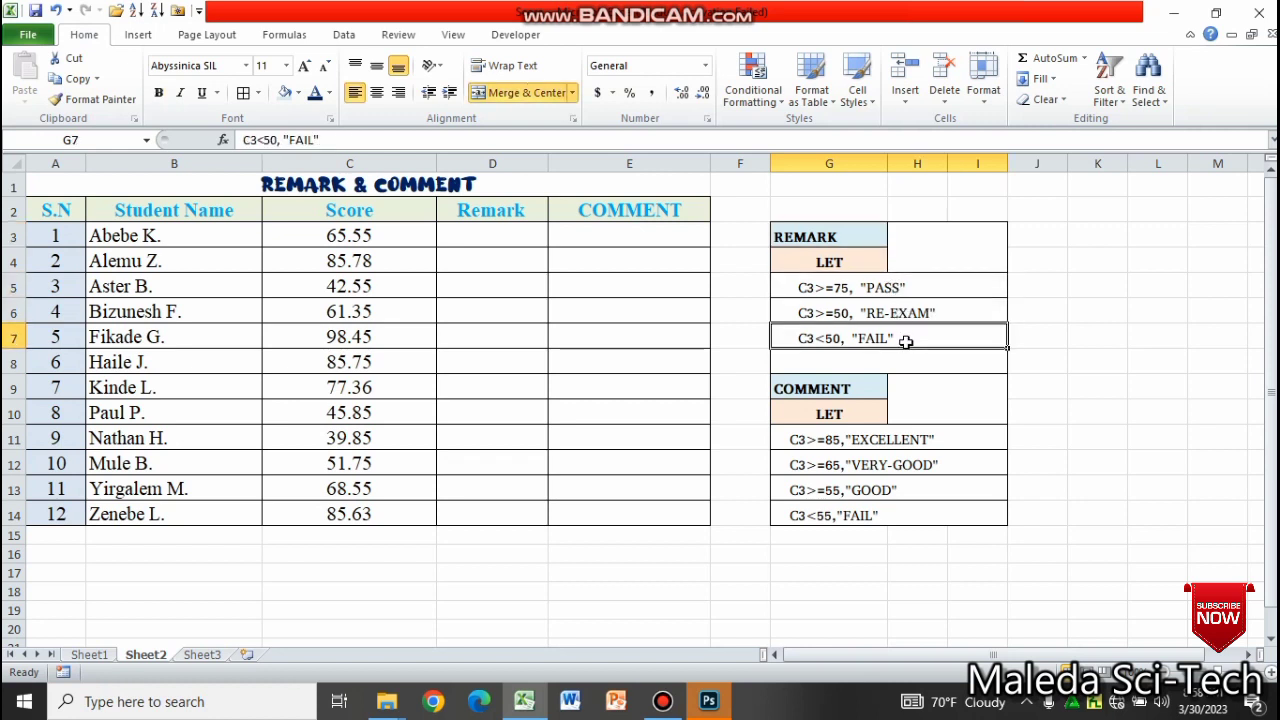
click(845, 386)
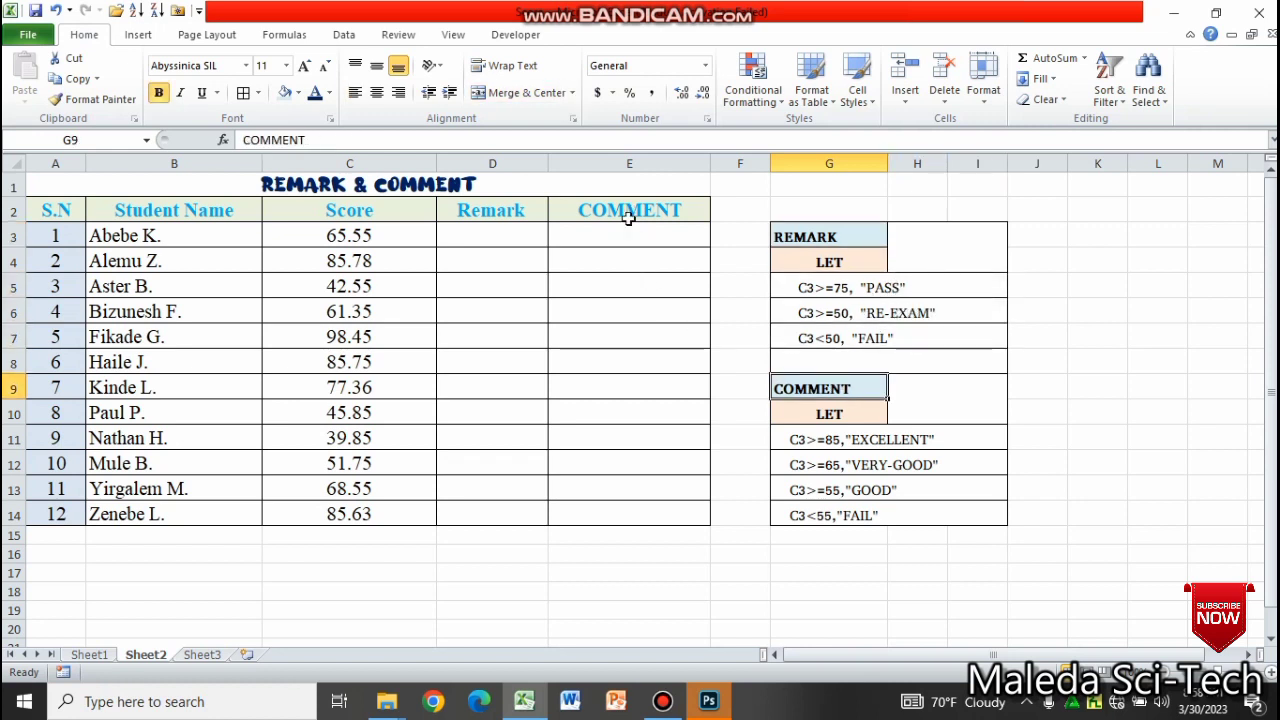
click(843, 420)
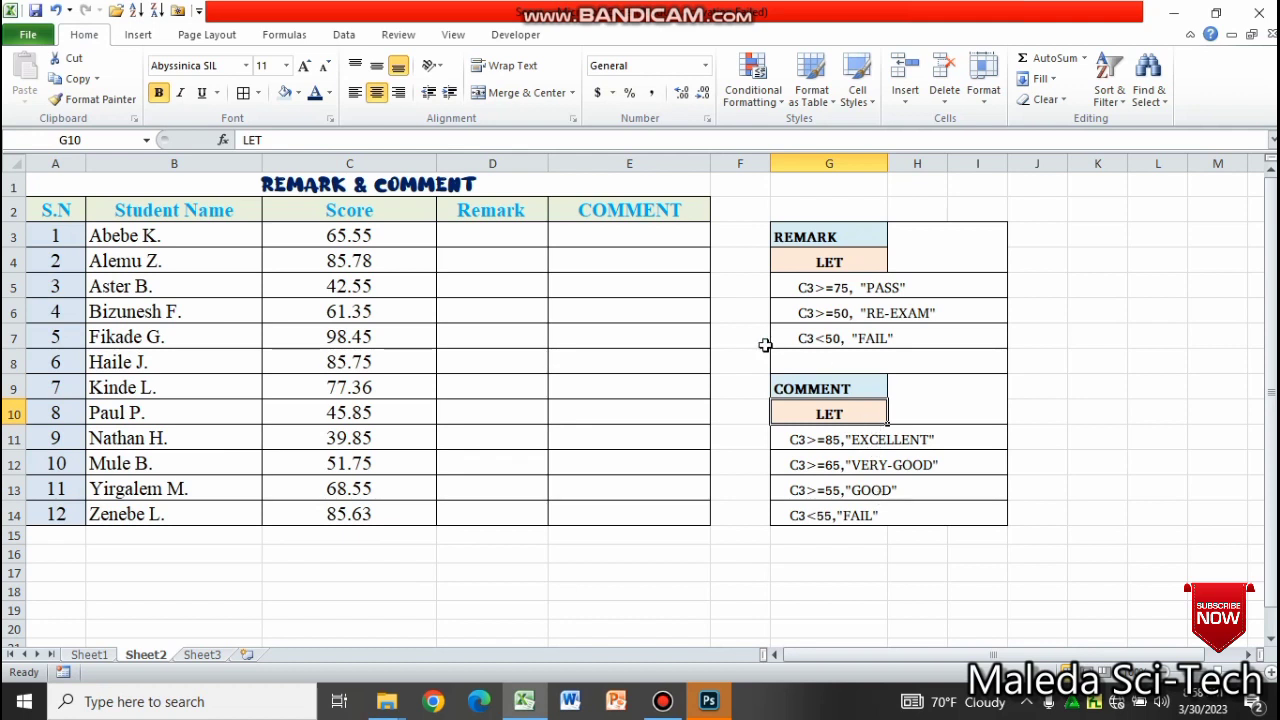
click(482, 232)
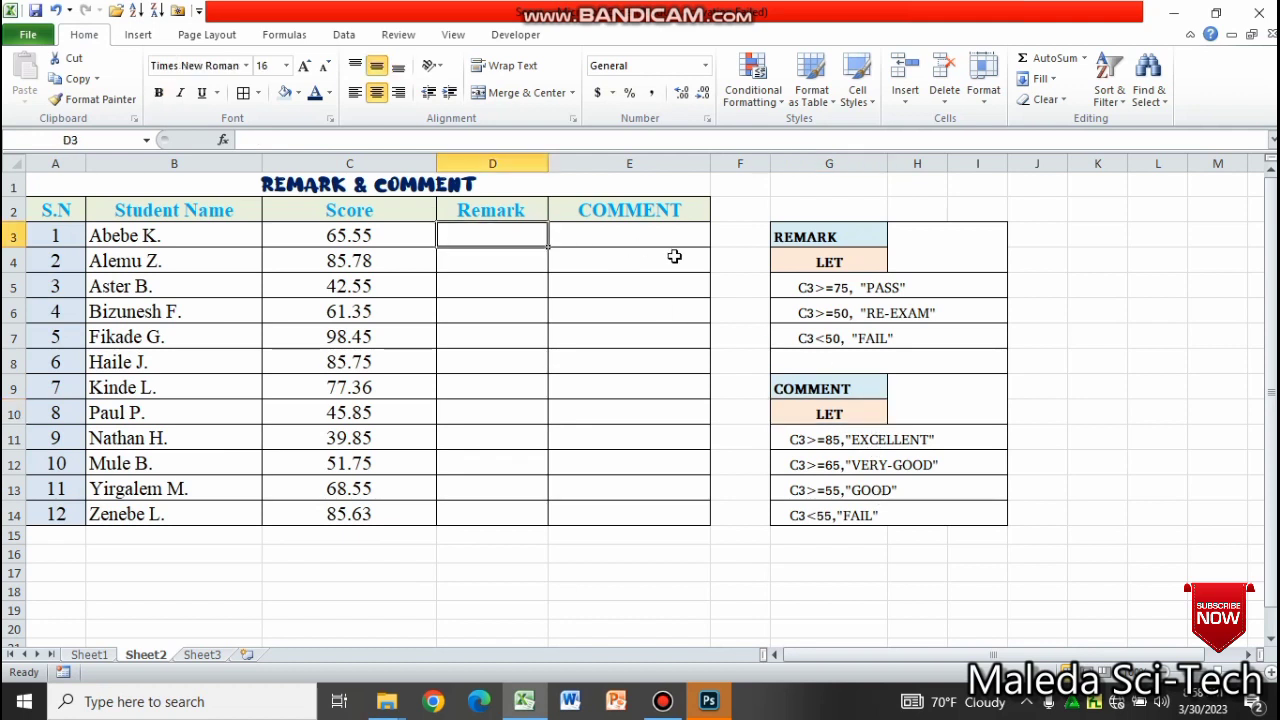
Enter =IF(C3>=75,"PASS",IF(C3>=50,"RE-EXAM",IF(C3<50,"FAIL"))) in Sheet2's D3
text(=I)
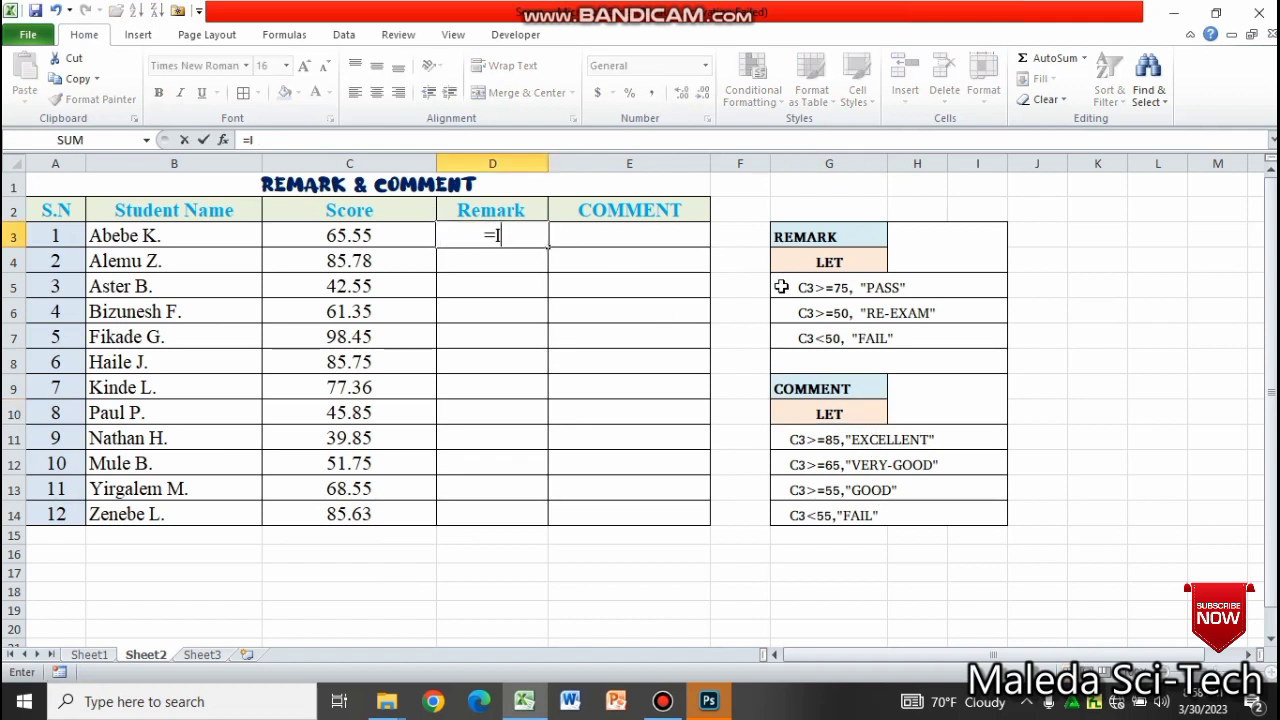
text(F)
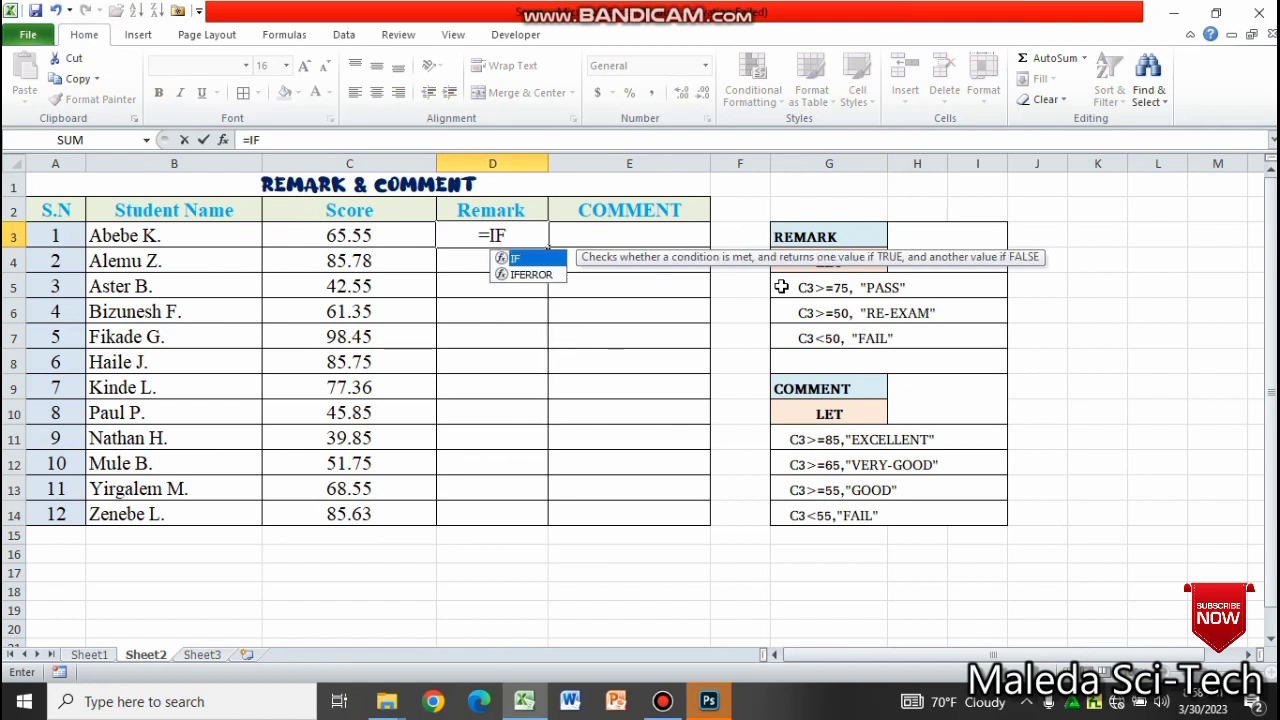
text((C3)
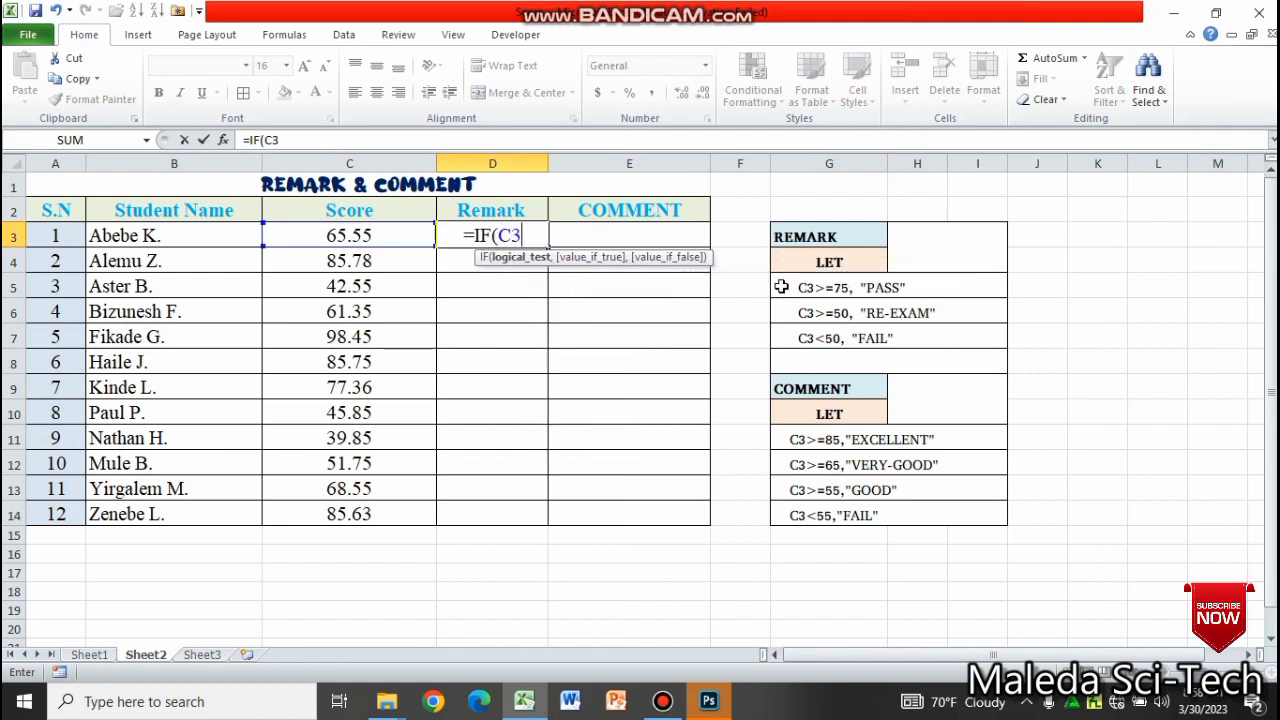
text(>=7)
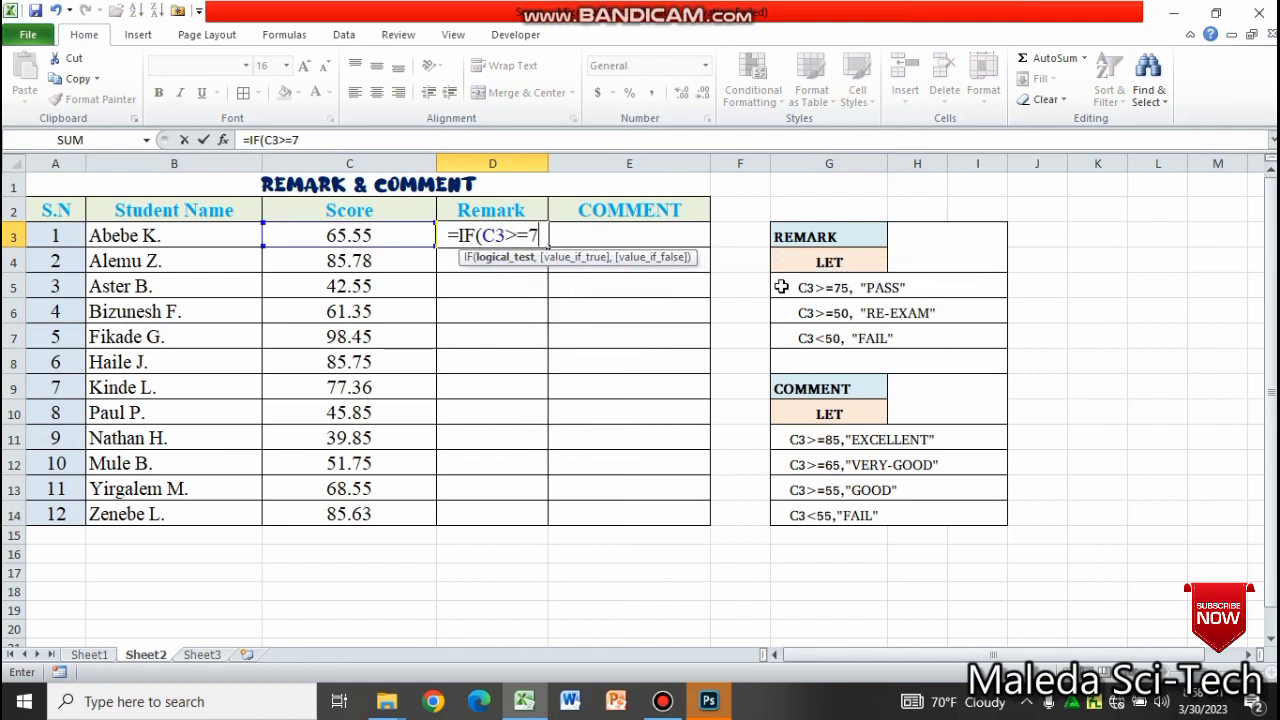
text(5,)
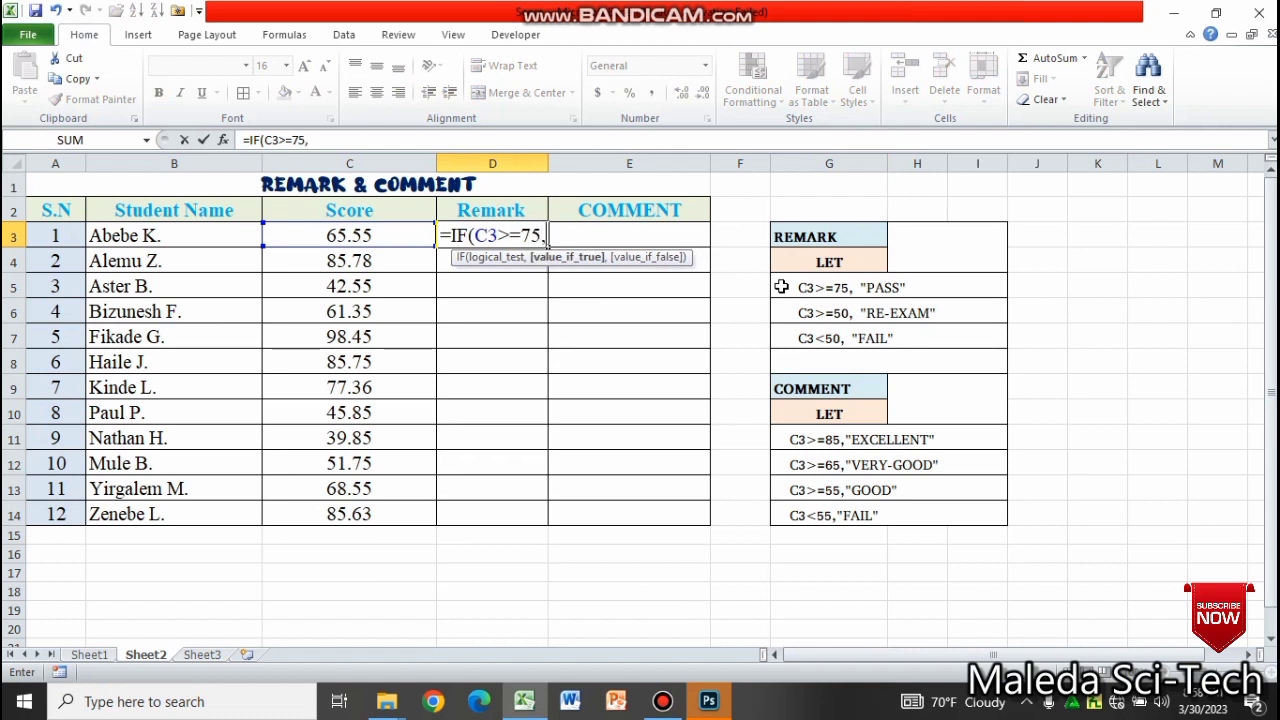
text("PA)
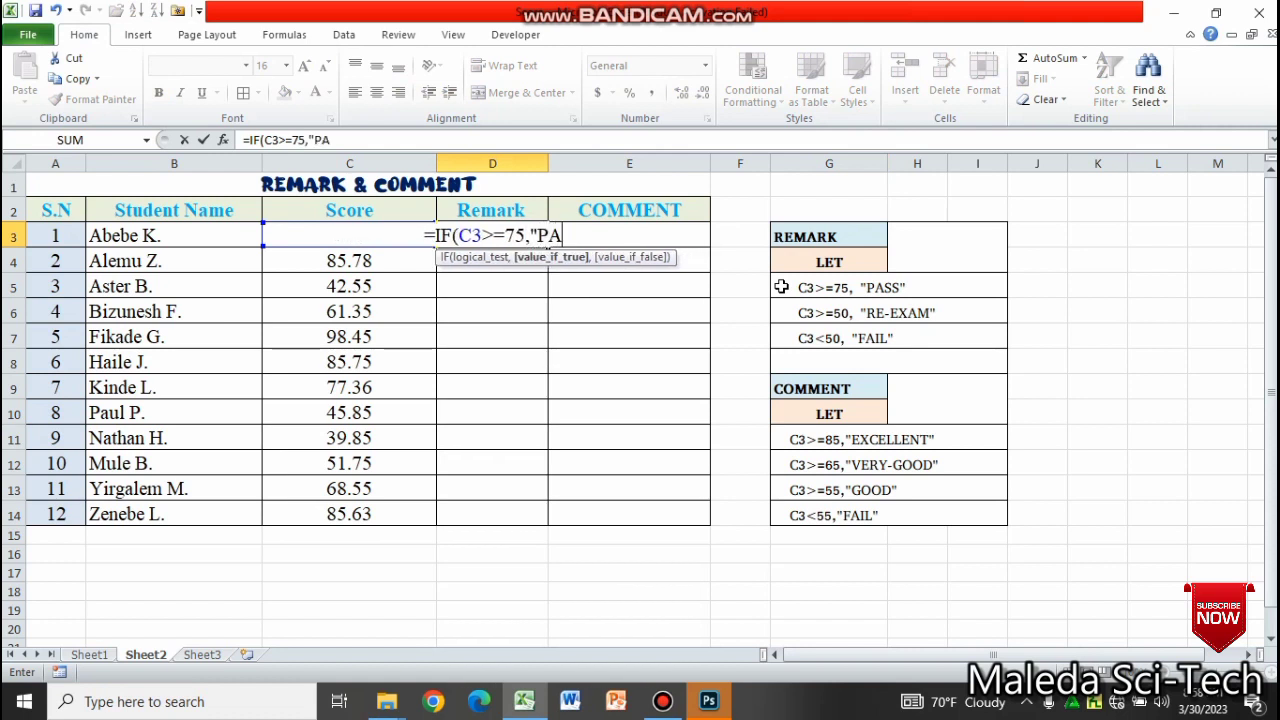
text(SS")
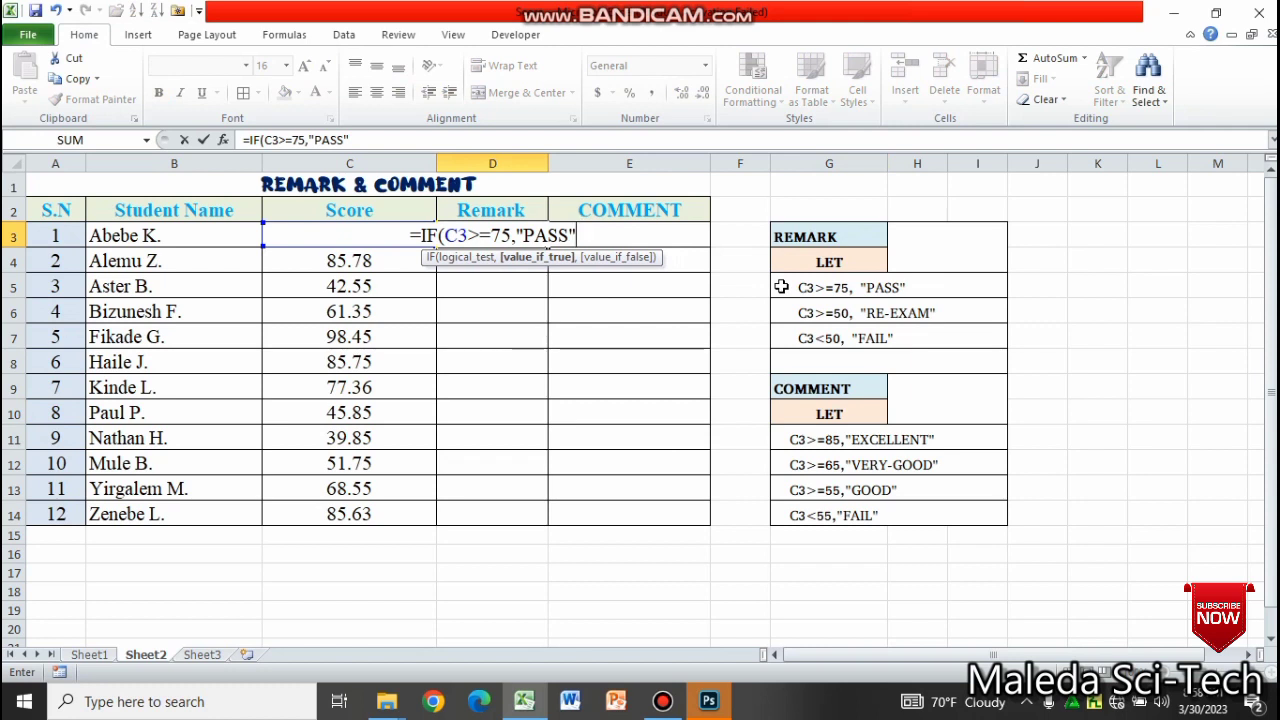
text(,IF)
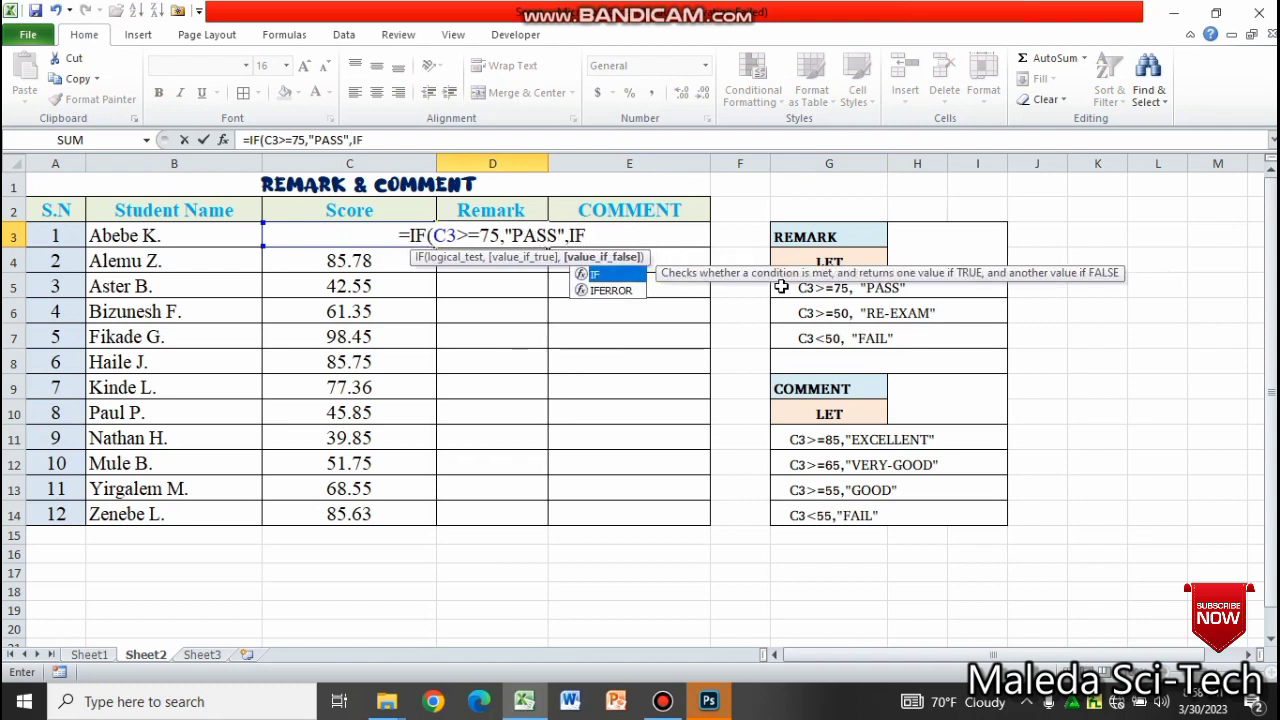
text(()
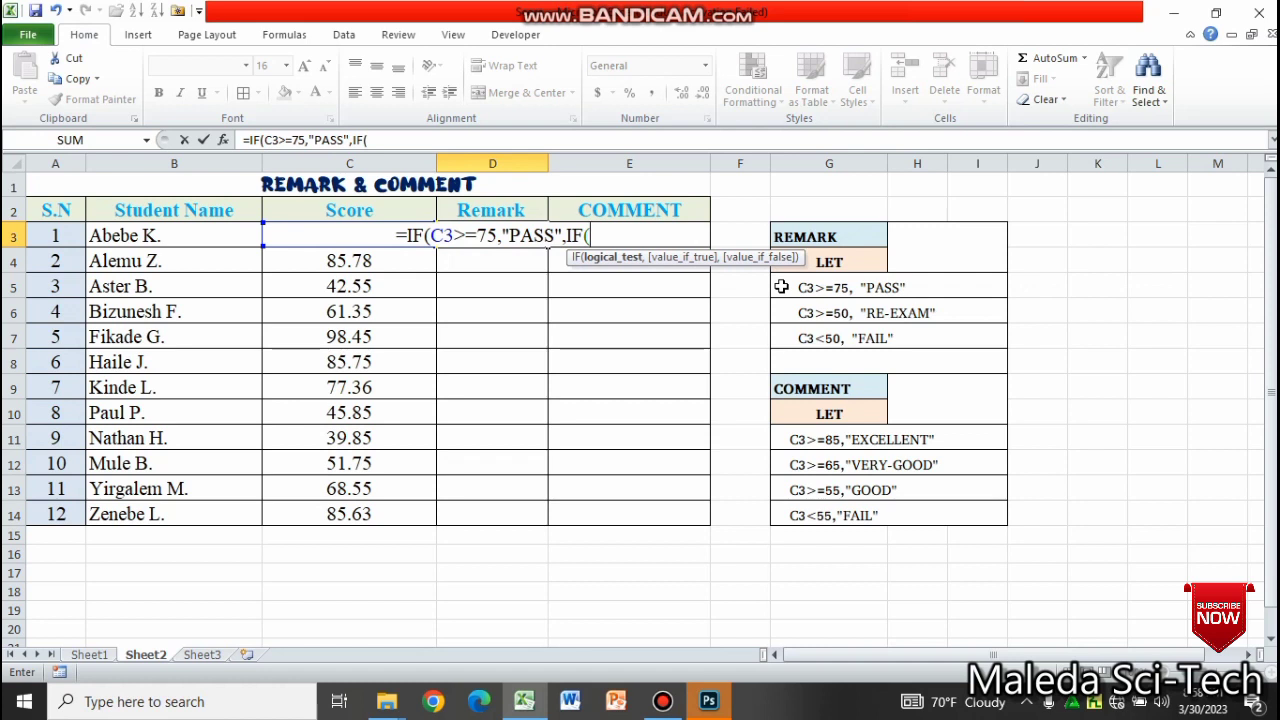
text(C3)
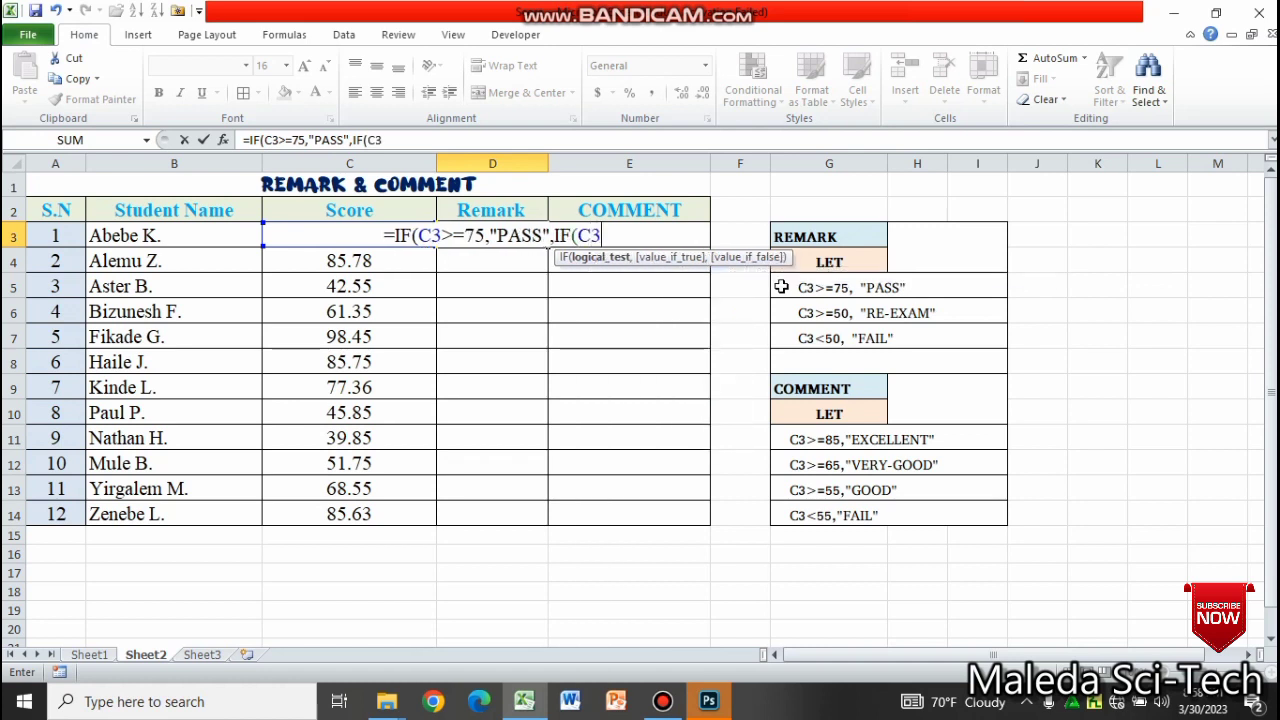
text(>=)
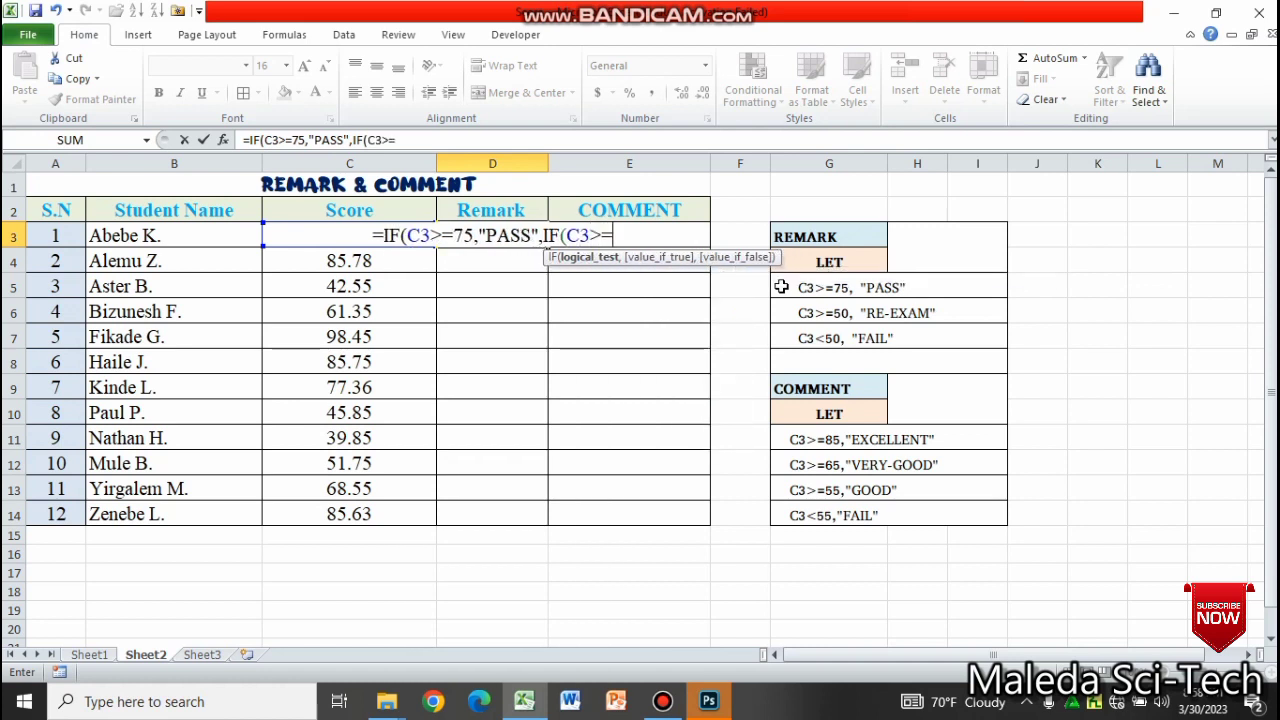
text(50)
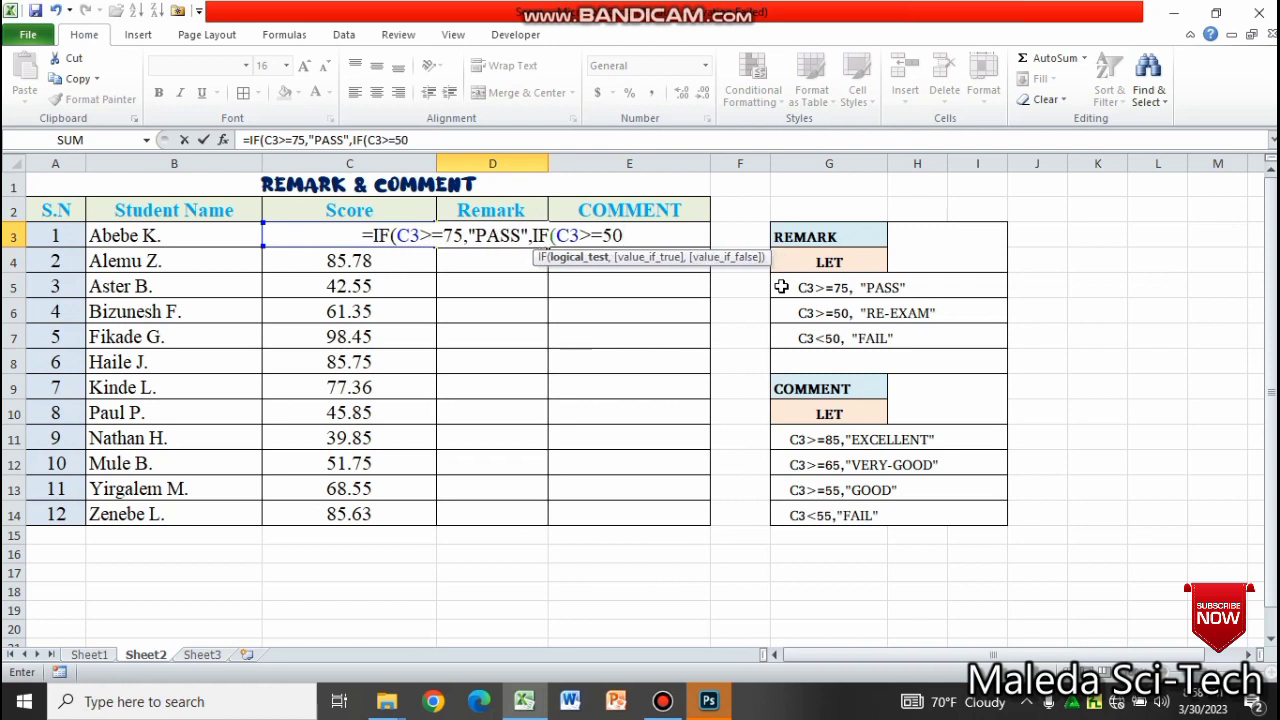
text(,")
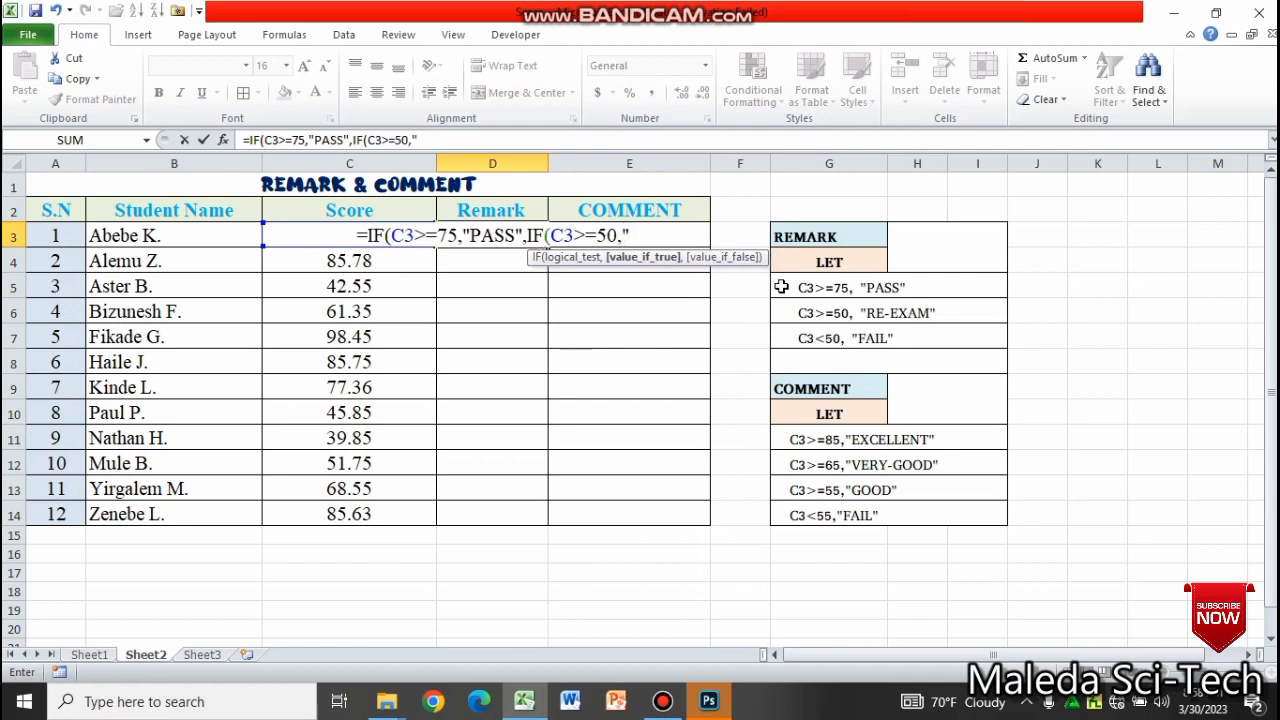
text(RE-EX)
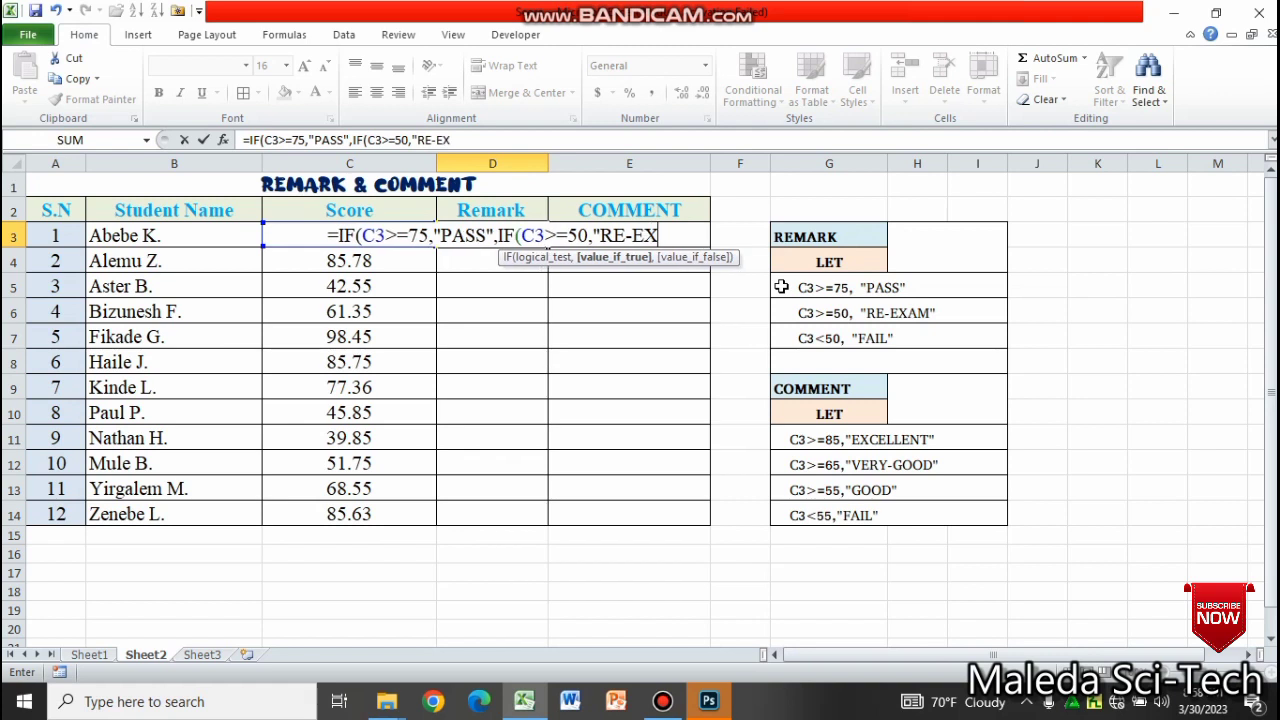
text(AM")
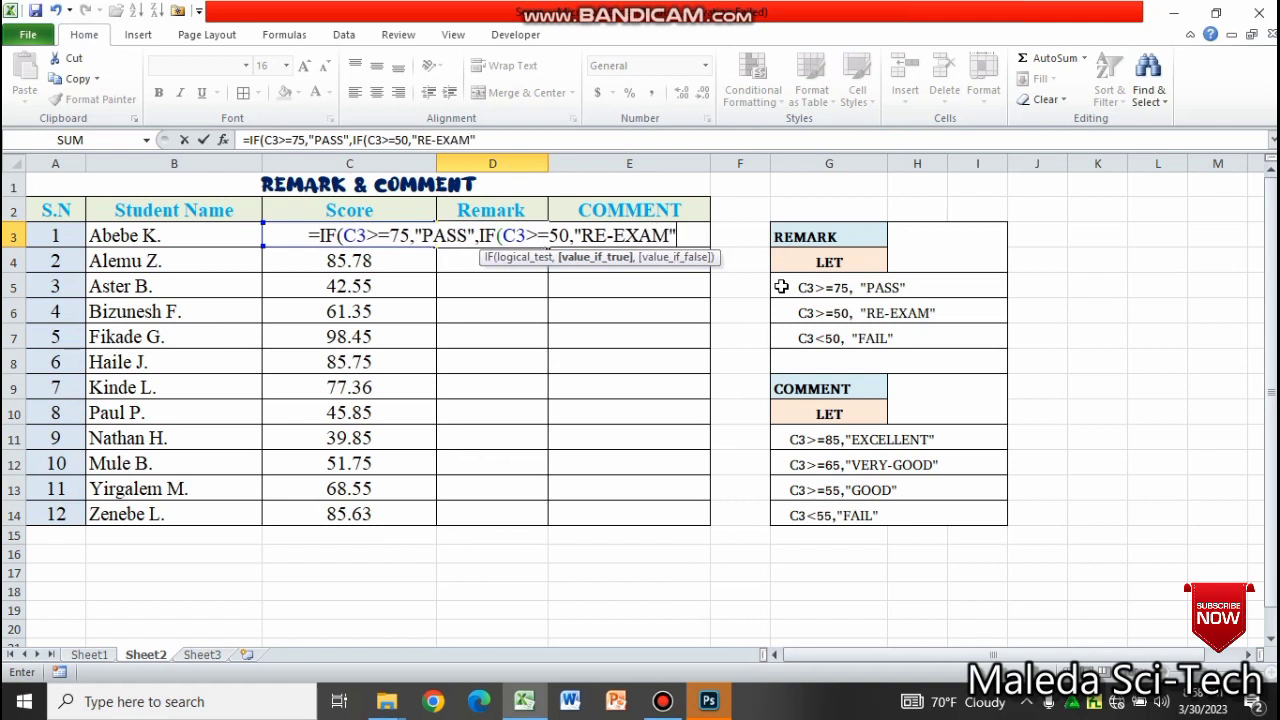
text(,)
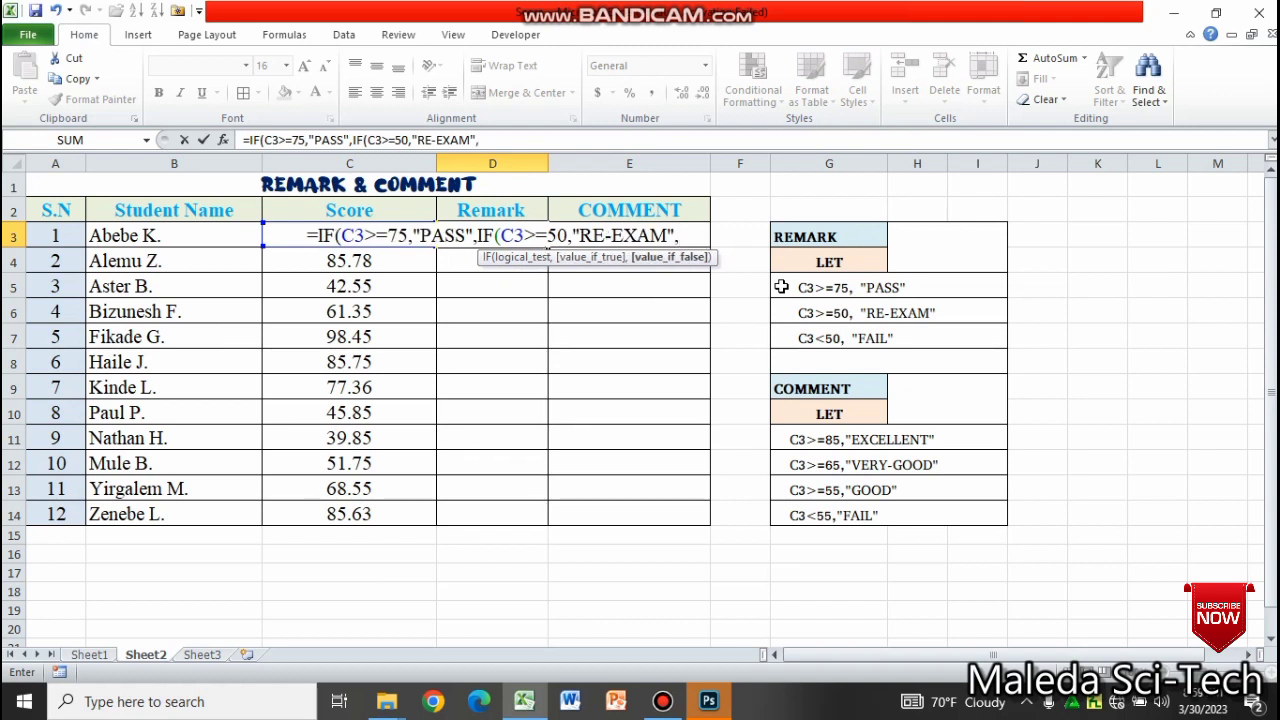
text(IF()
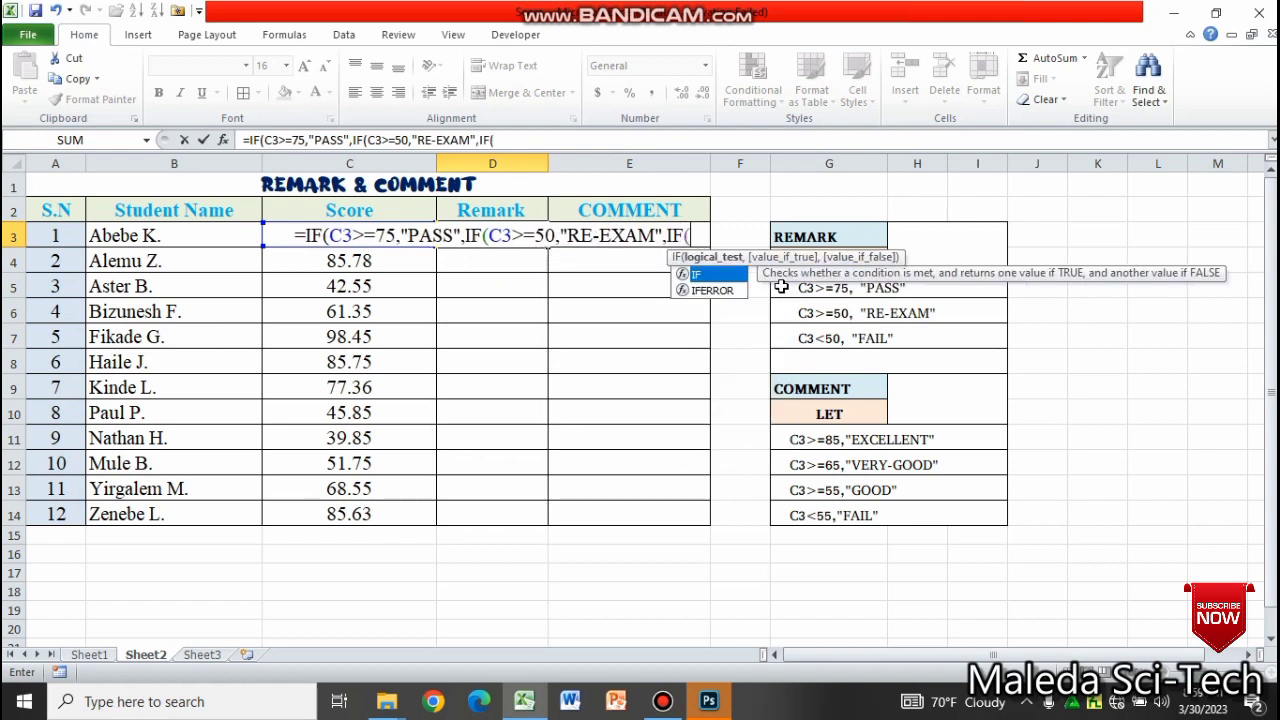
text(C)
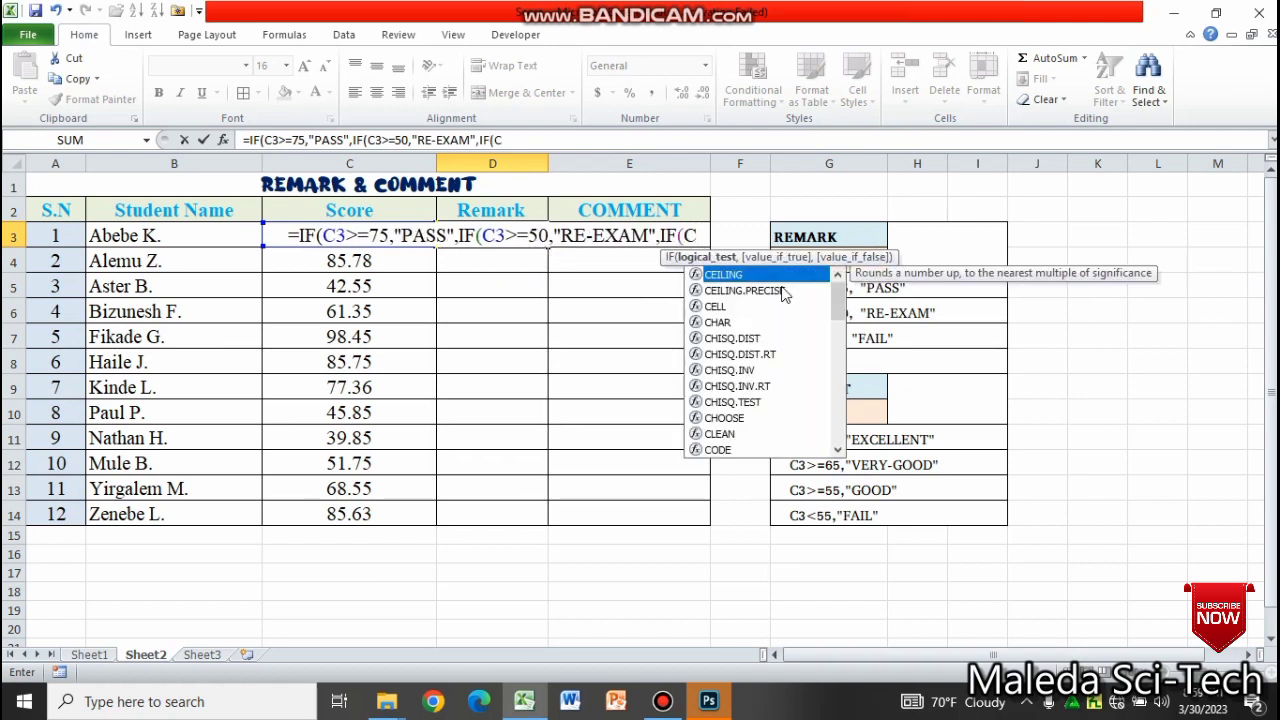
text(3)
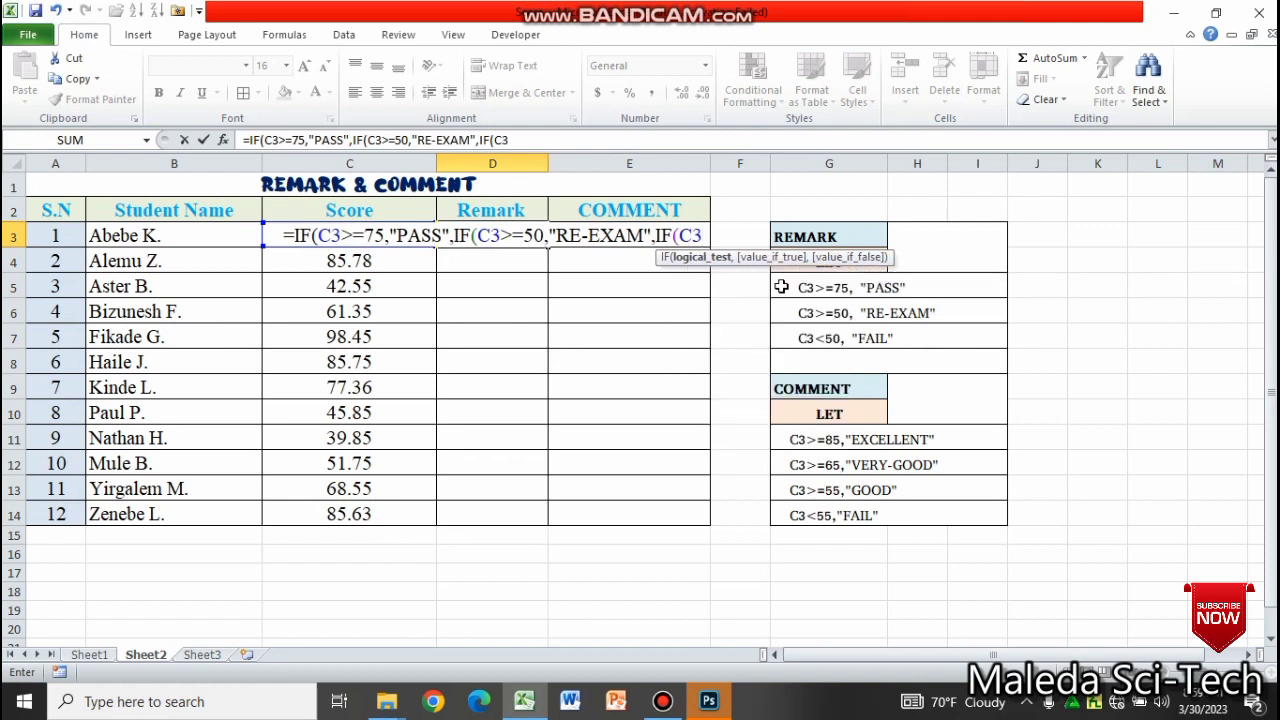
text(<5)
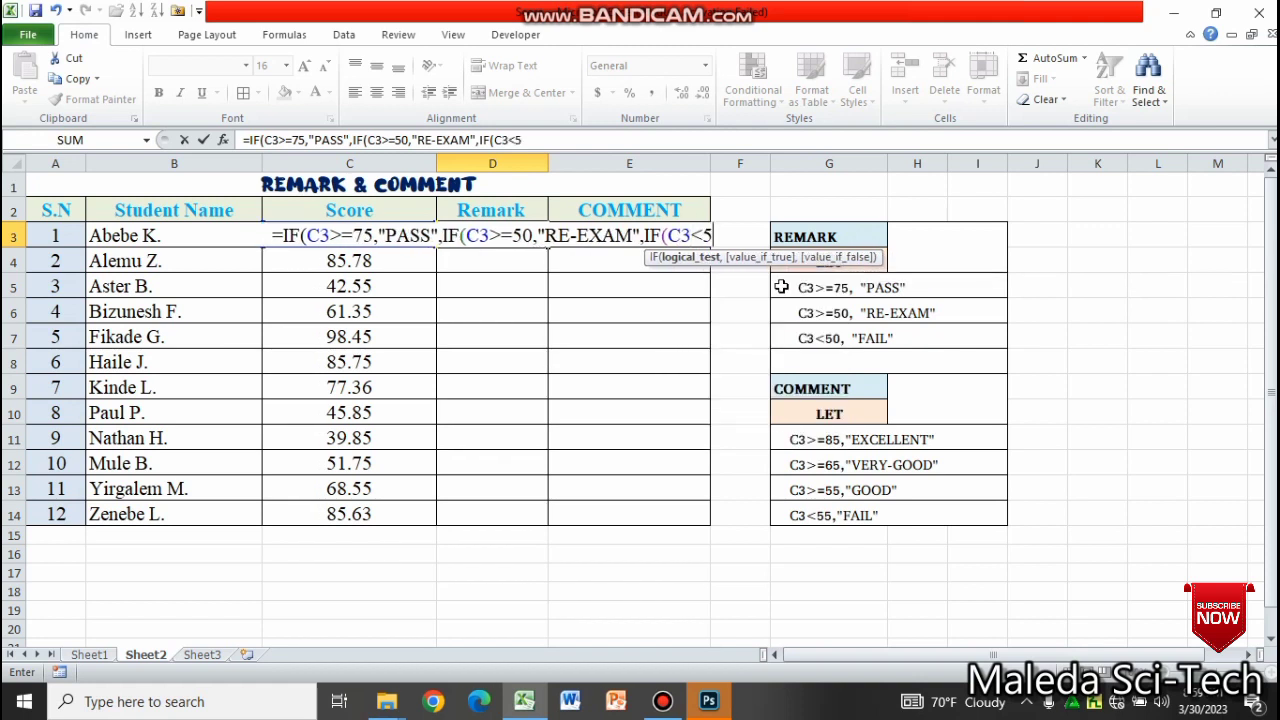
text(0,)
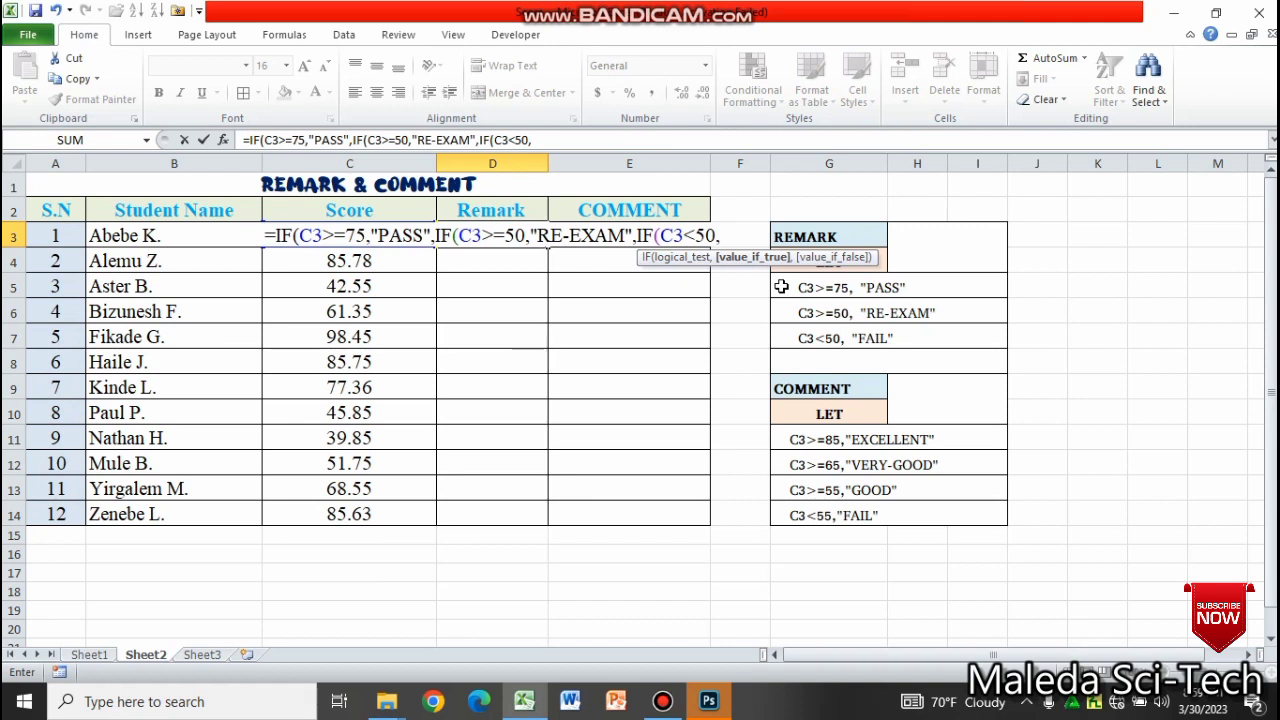
text("FA)
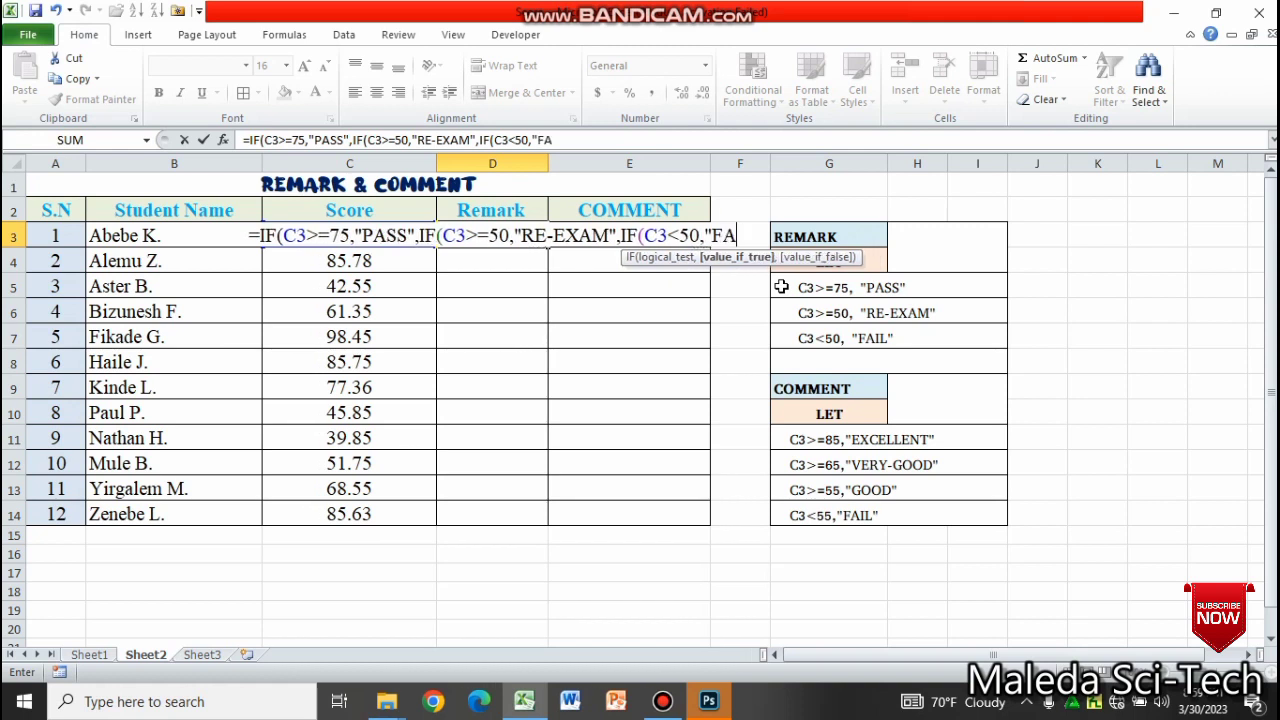
text(IL)
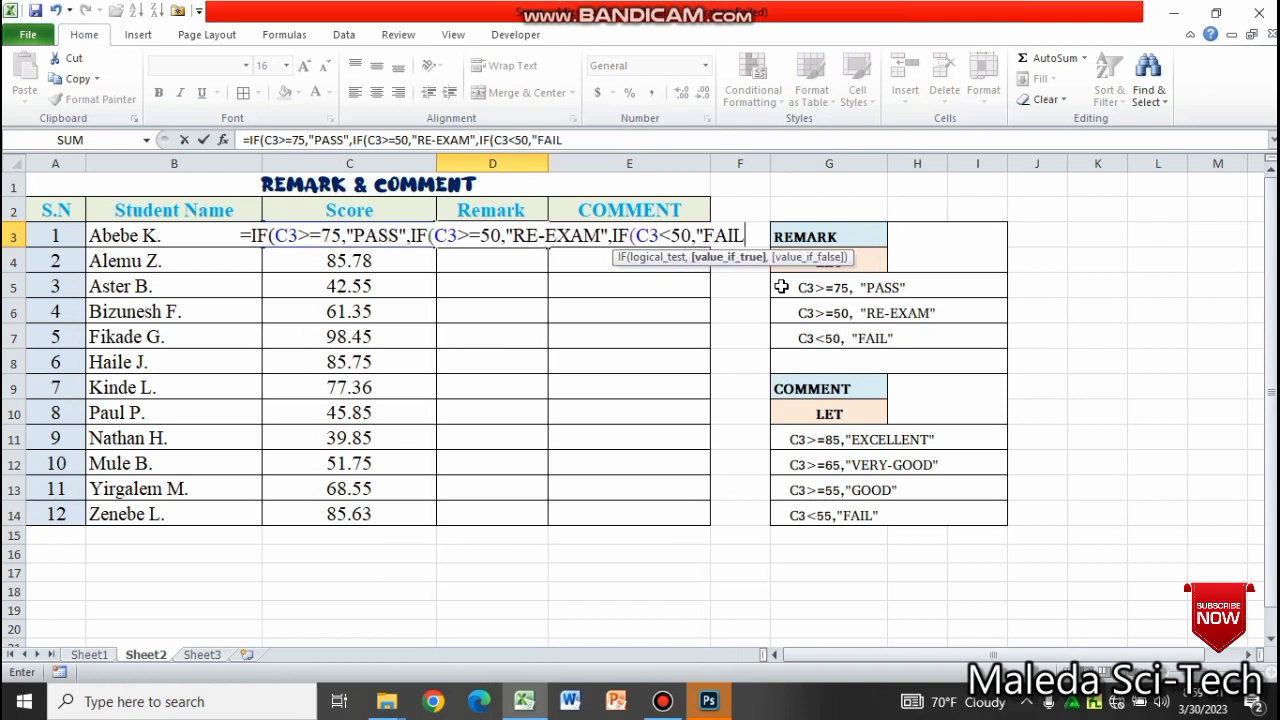
text(")
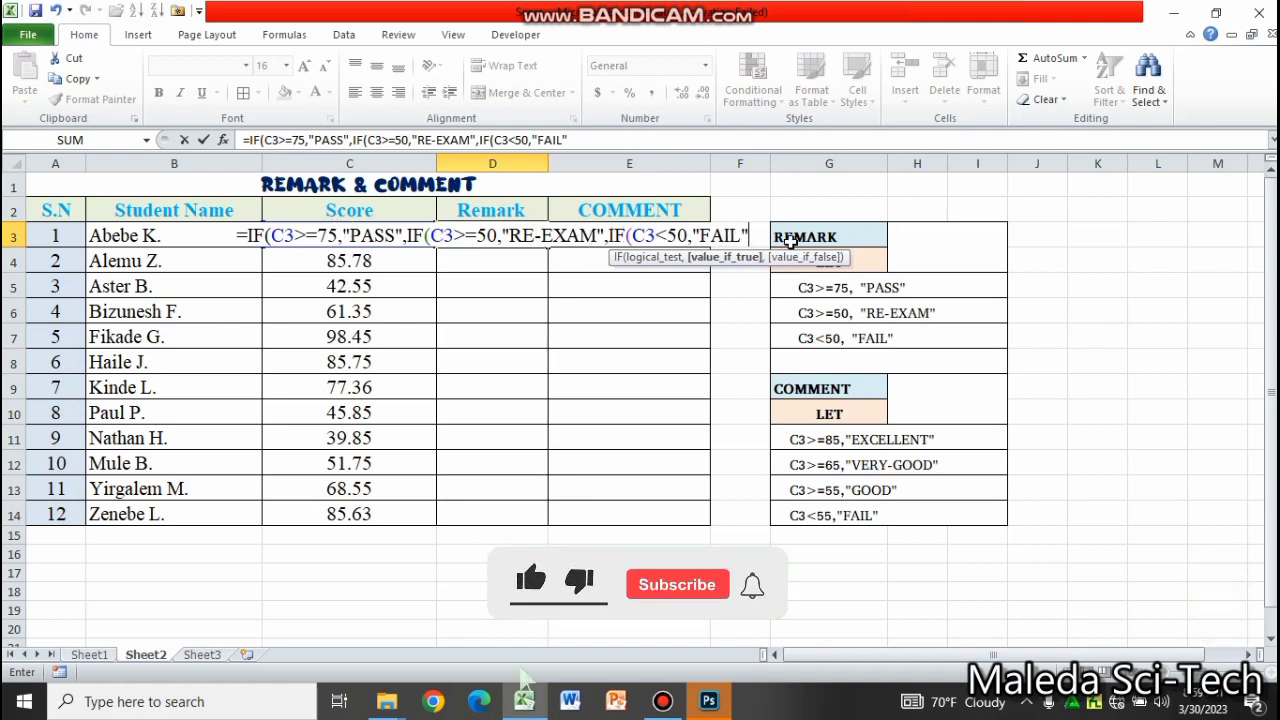
text())))
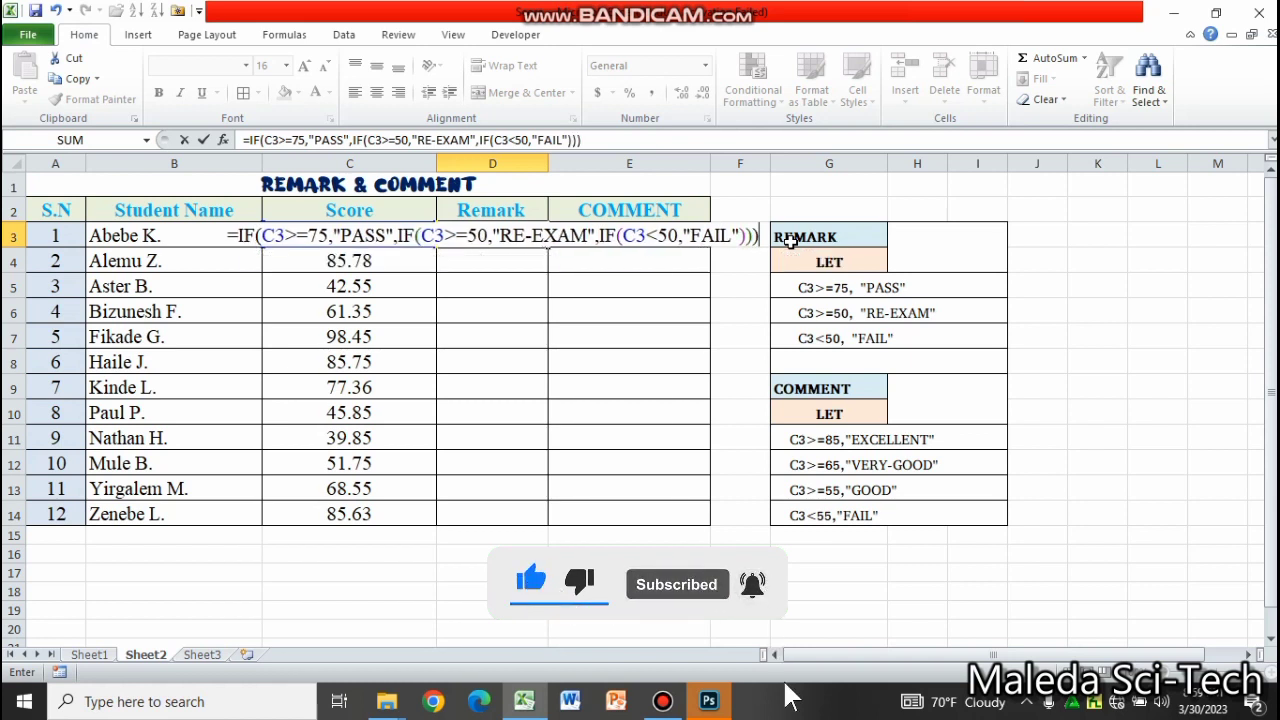
key(Return)
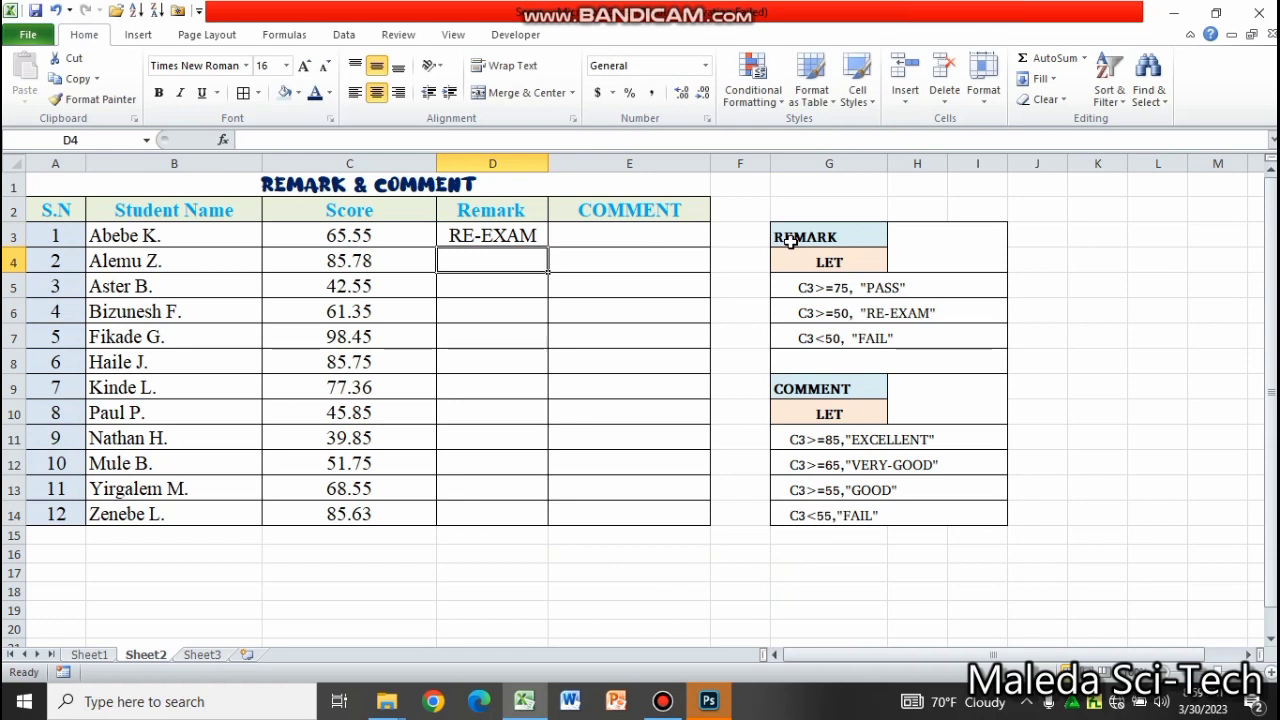
Fill the D3 Remark formula down to D14 and check the row 11 result
click(468, 236)
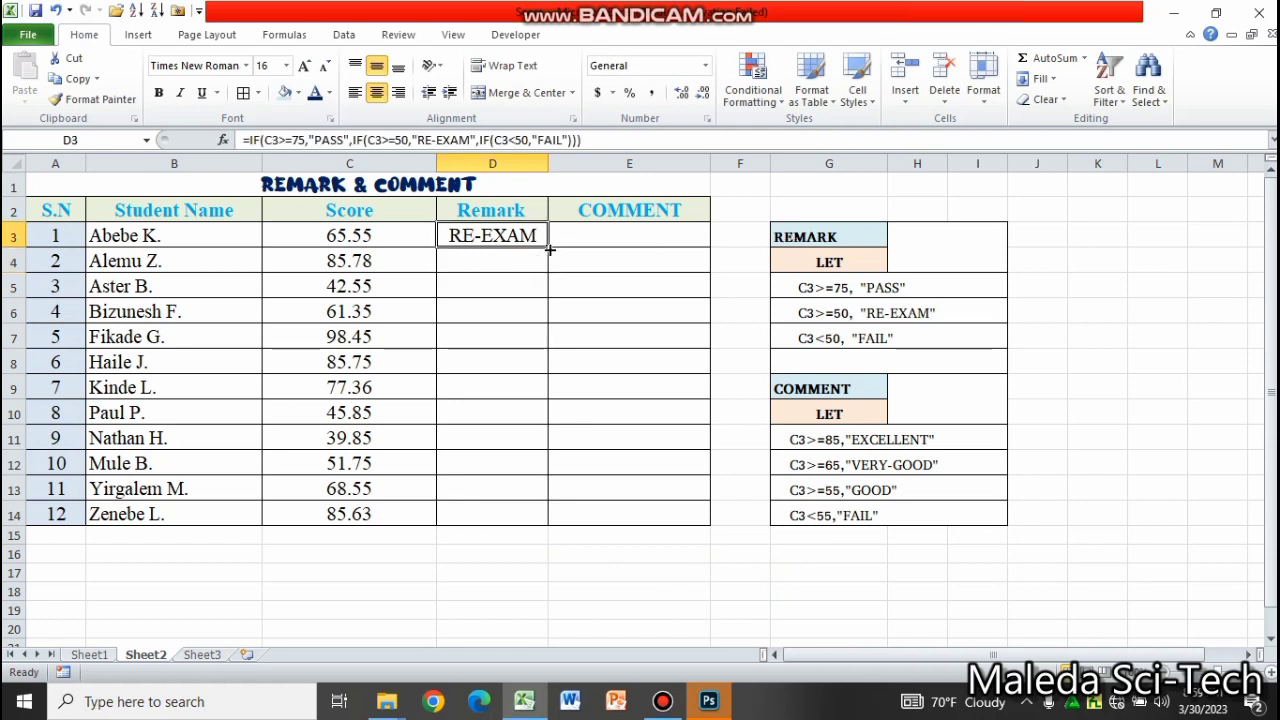
drag(549, 250, 552, 343)
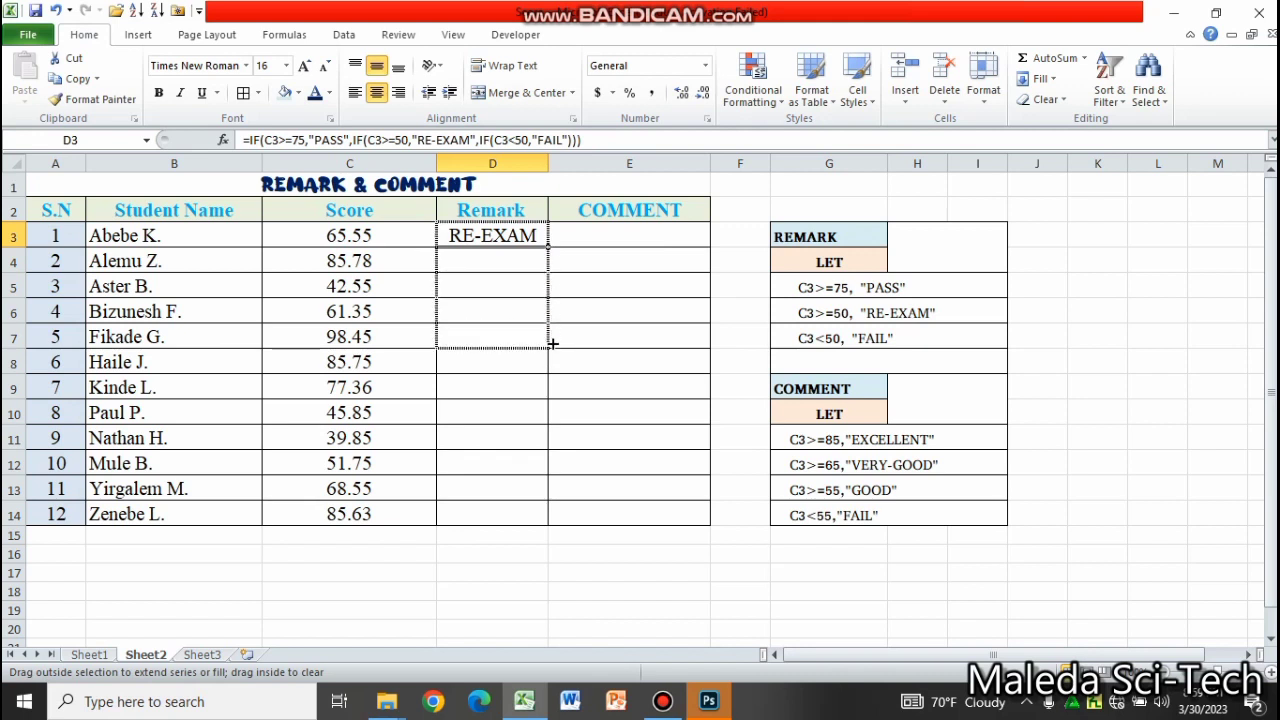
drag(552, 343, 548, 516)
click(526, 443)
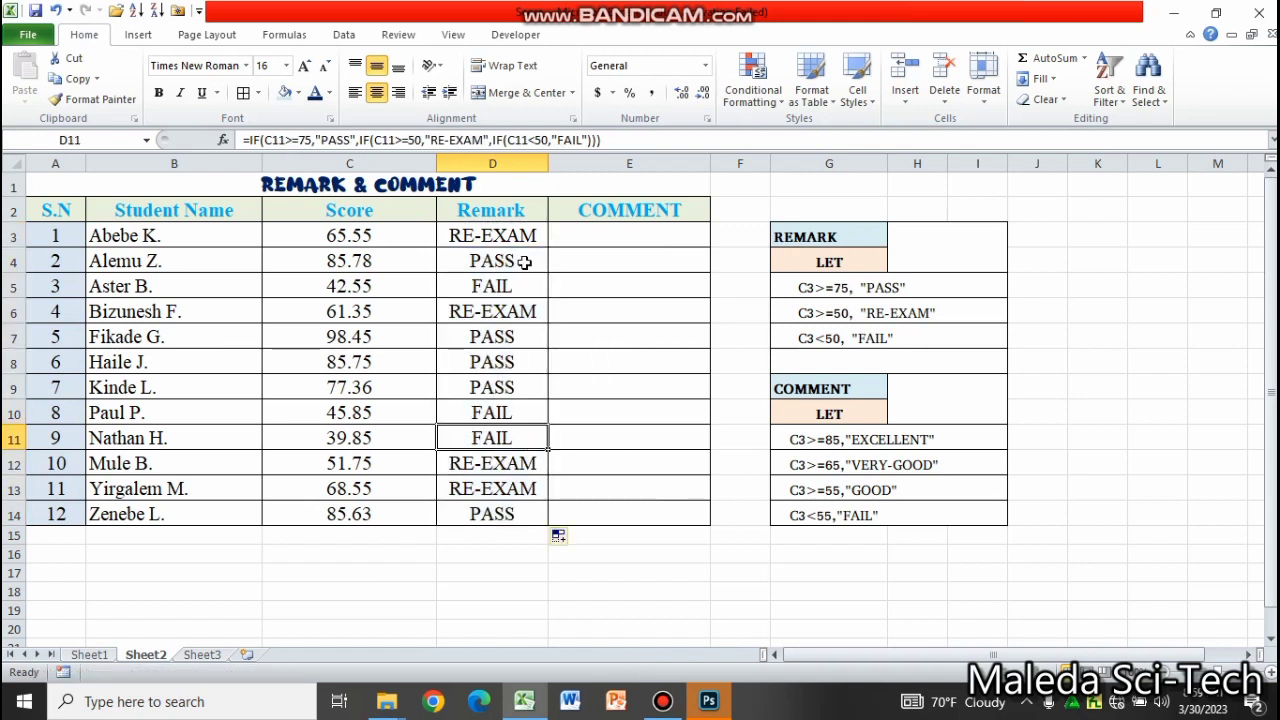
click(603, 234)
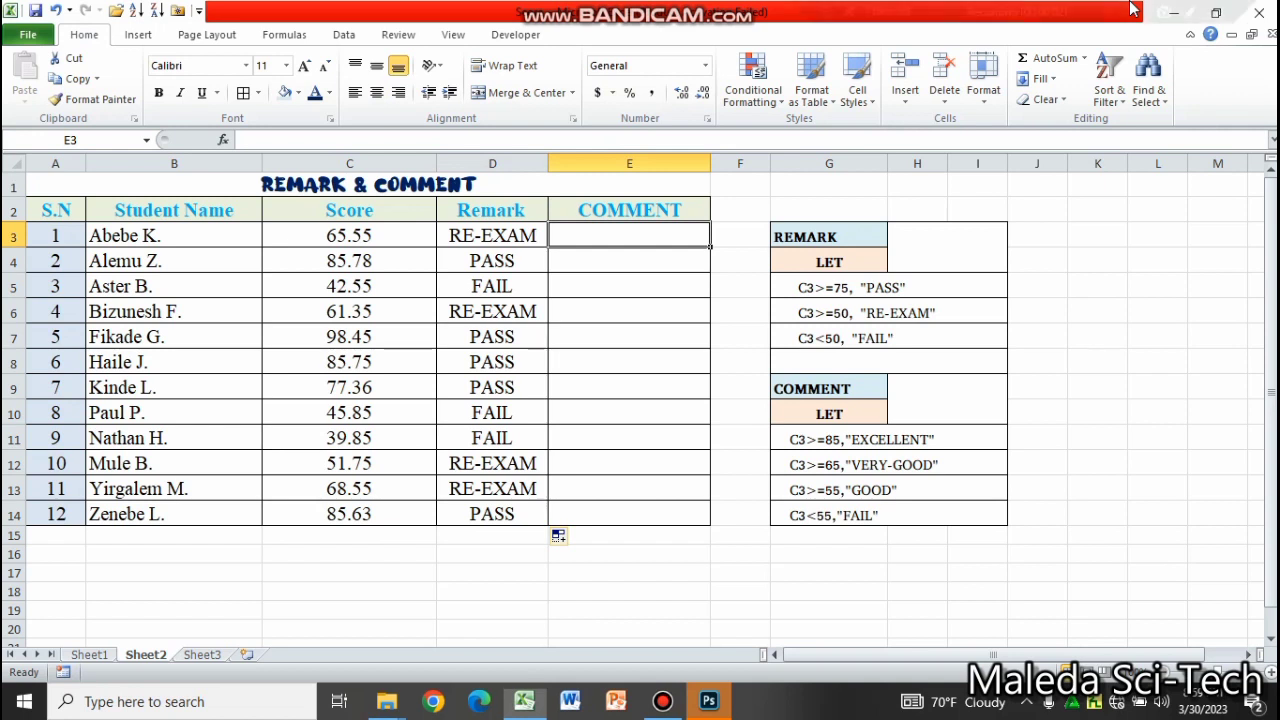
Begin an IF formula in E3, then cancel it and recheck D3's Remark formula
click(476, 240)
click(631, 235)
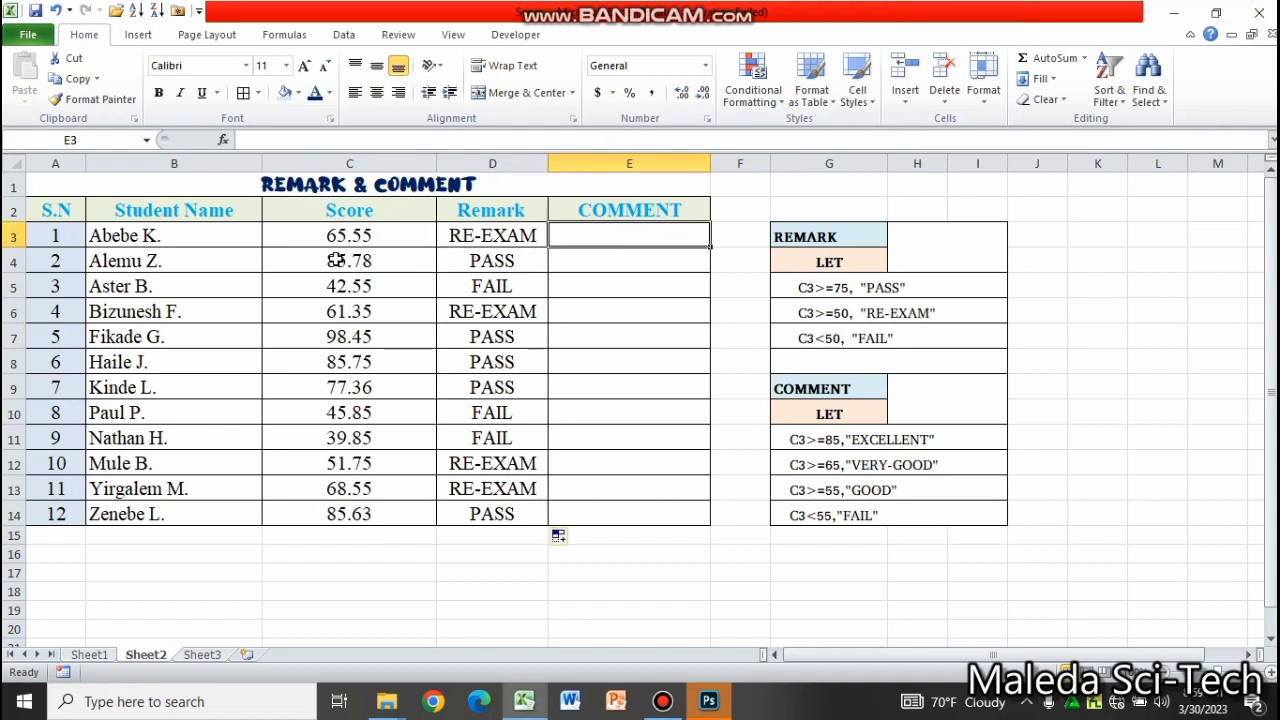
text(=)
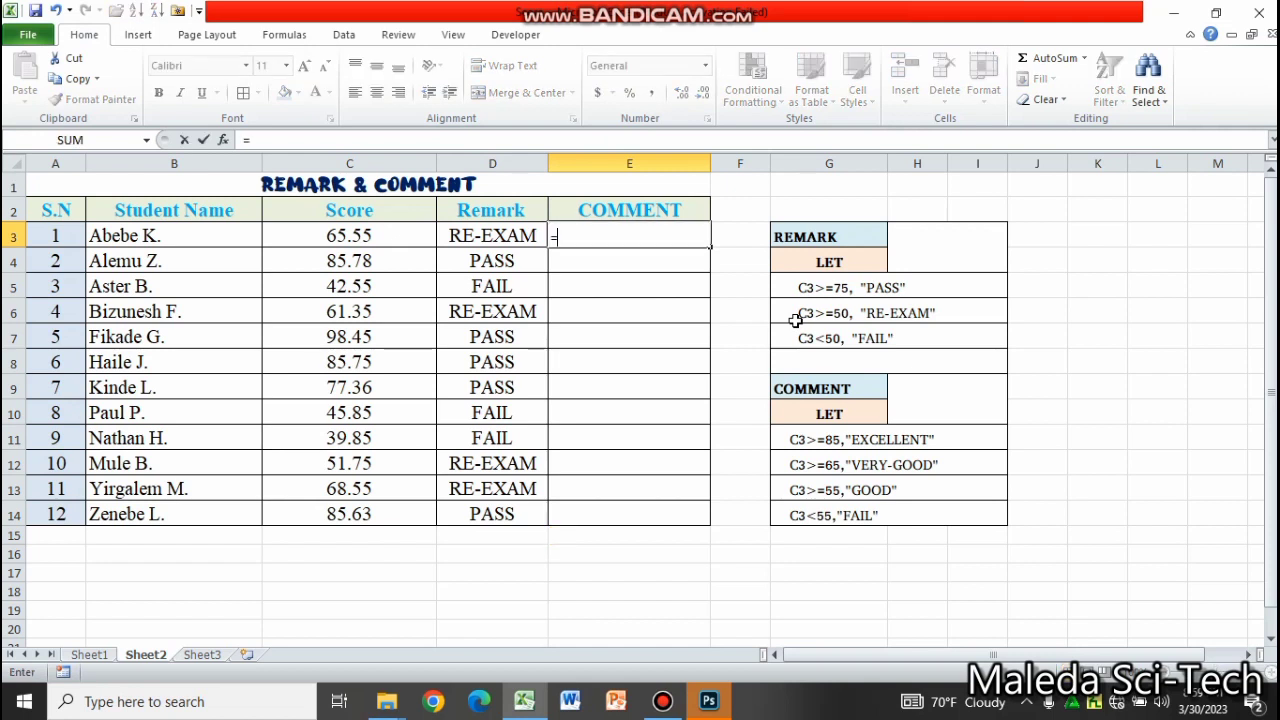
text(IF)
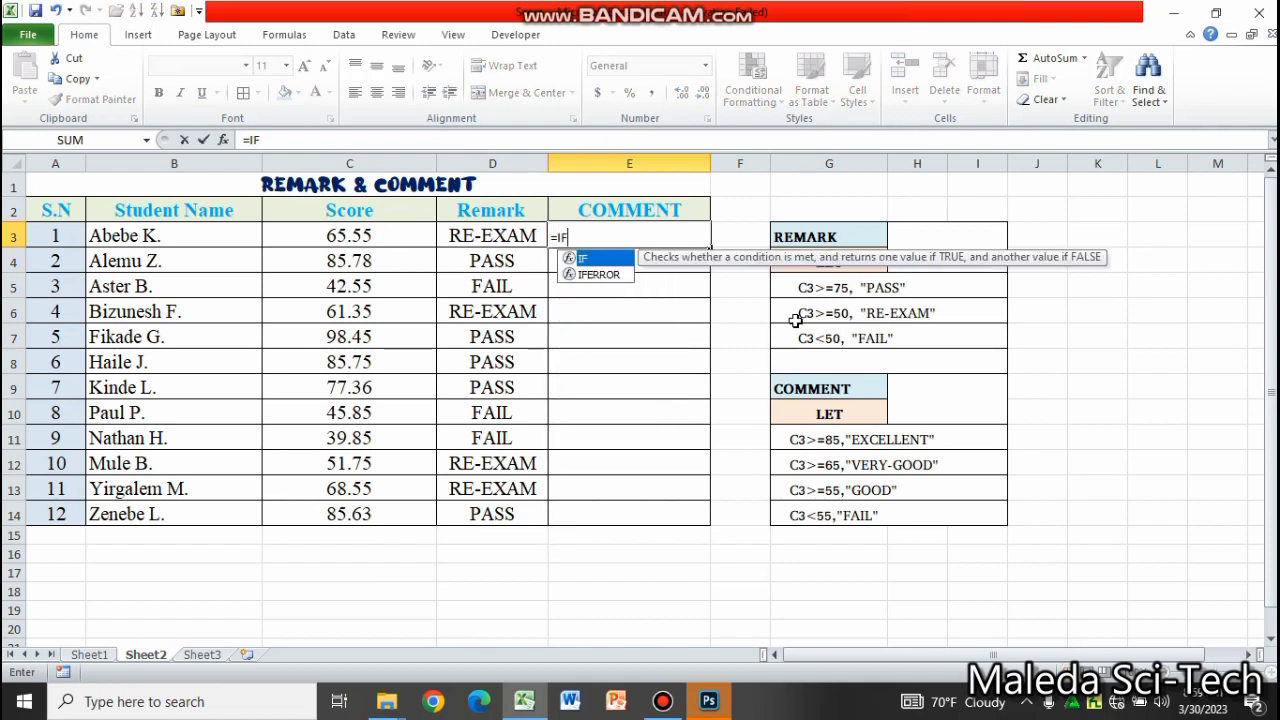
text(()
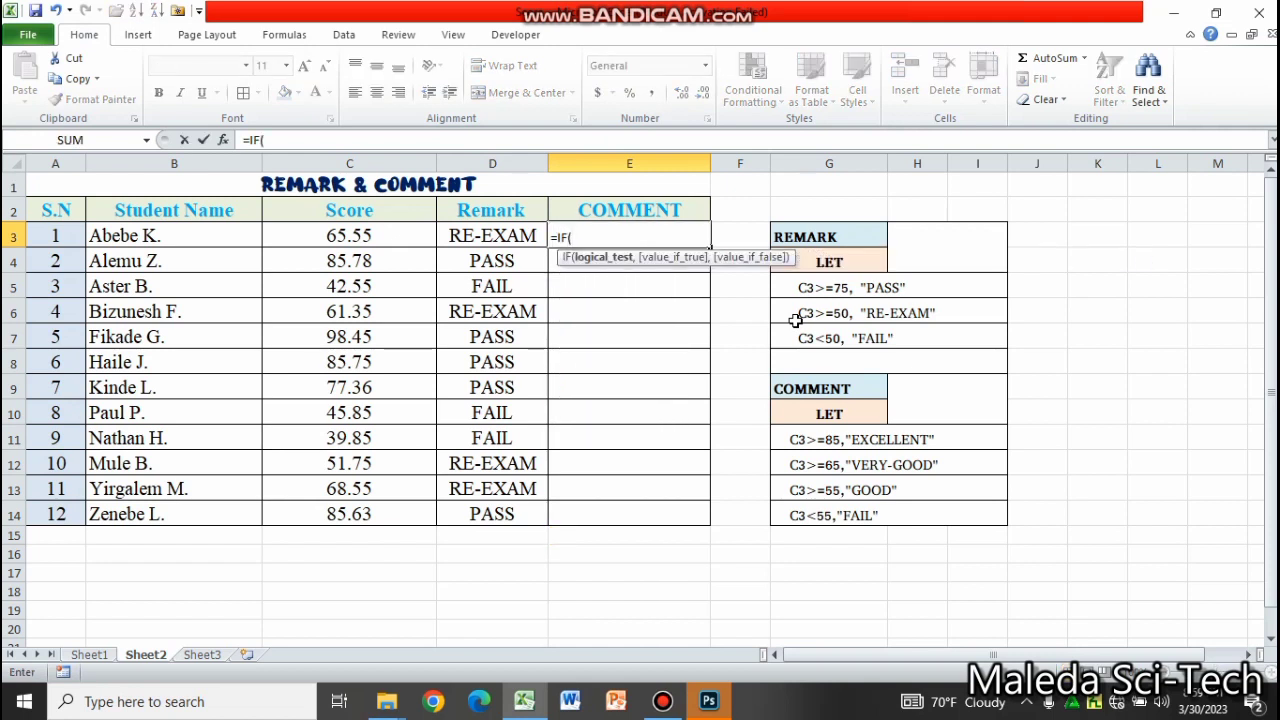
key(BackSpace)
key(BackSpace)
key(BackSpace)
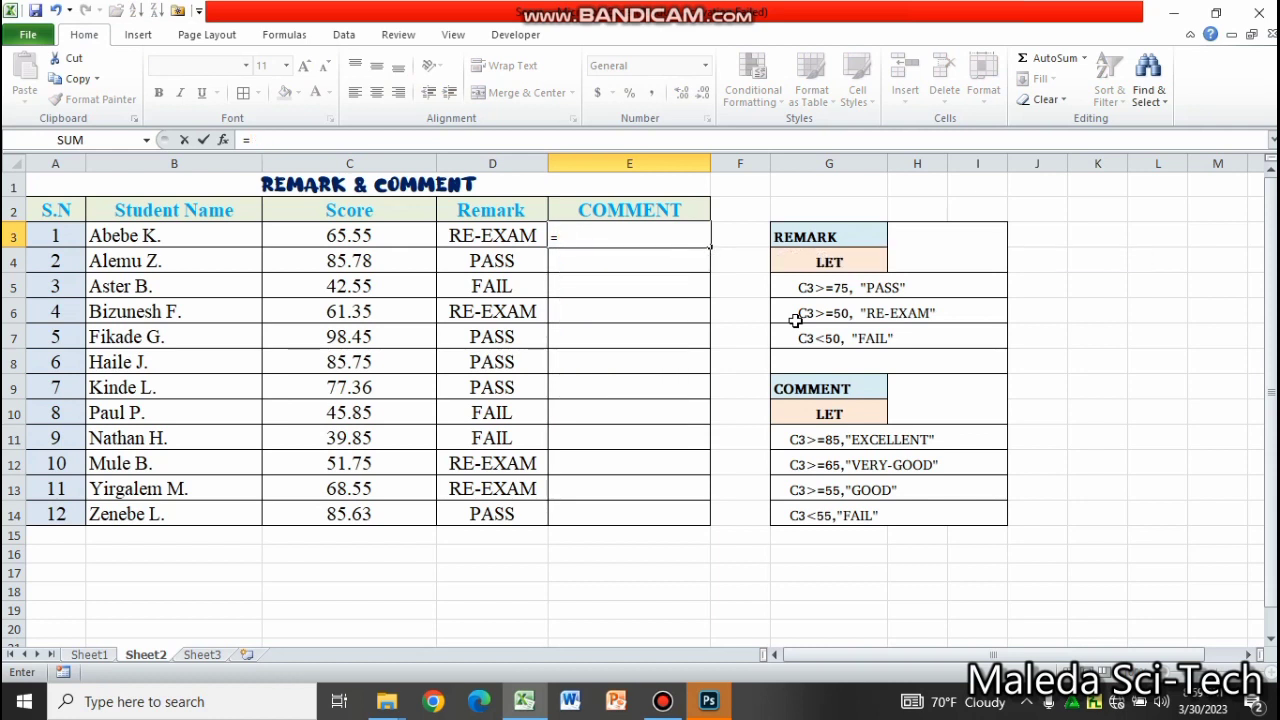
key(Escape)
click(688, 386)
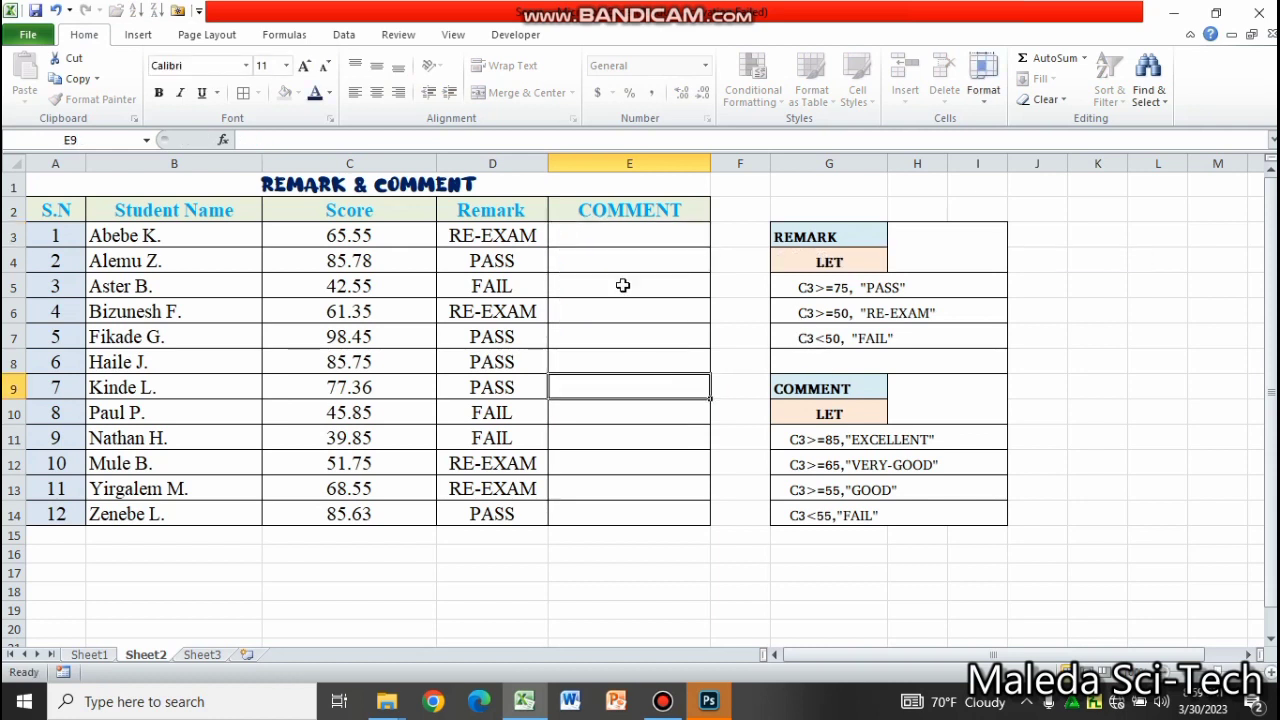
click(490, 240)
click(620, 236)
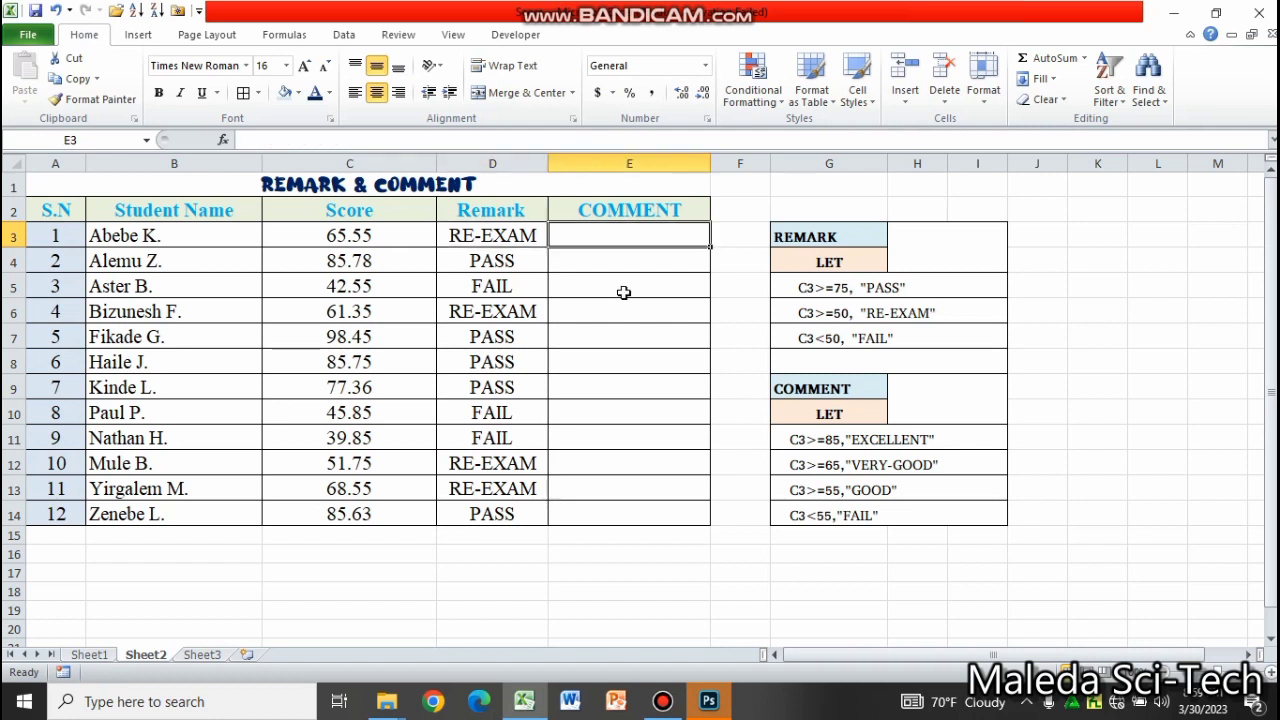
Format E3:E14 as Times New Roman size 16 and widen column E to about 25.71
drag(623, 292, 629, 509)
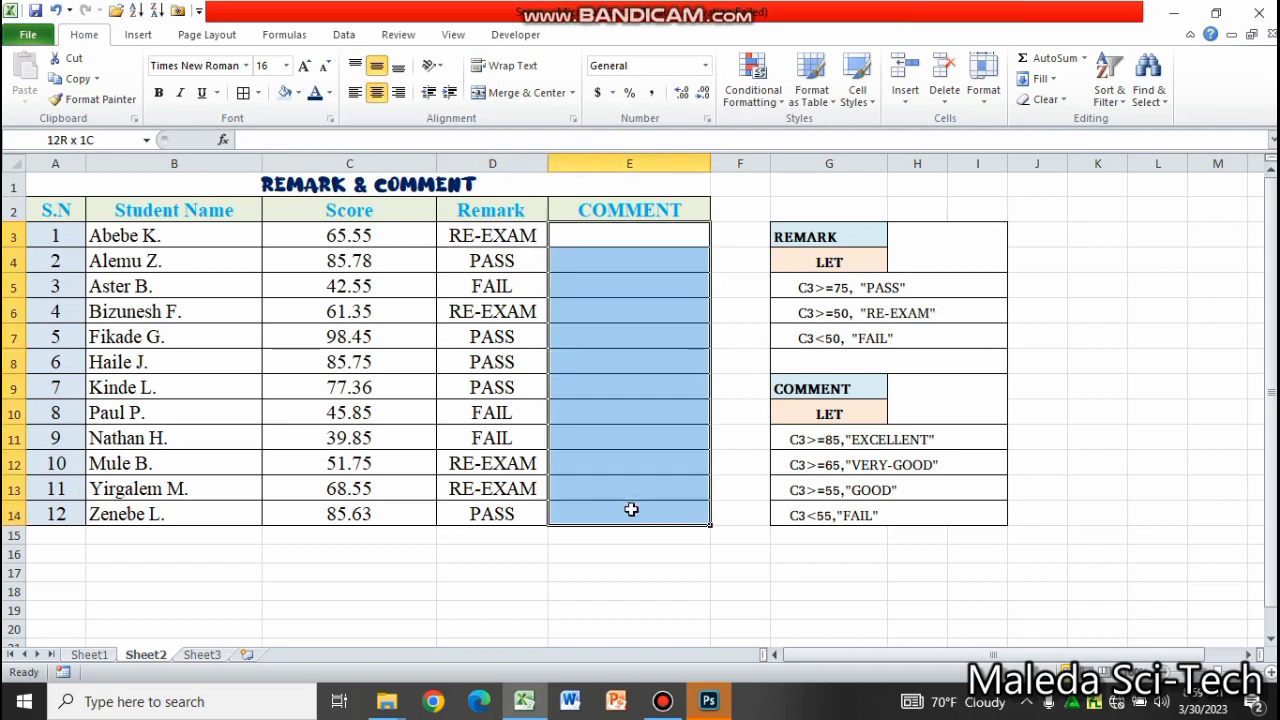
click(305, 66)
click(305, 66)
click(640, 246)
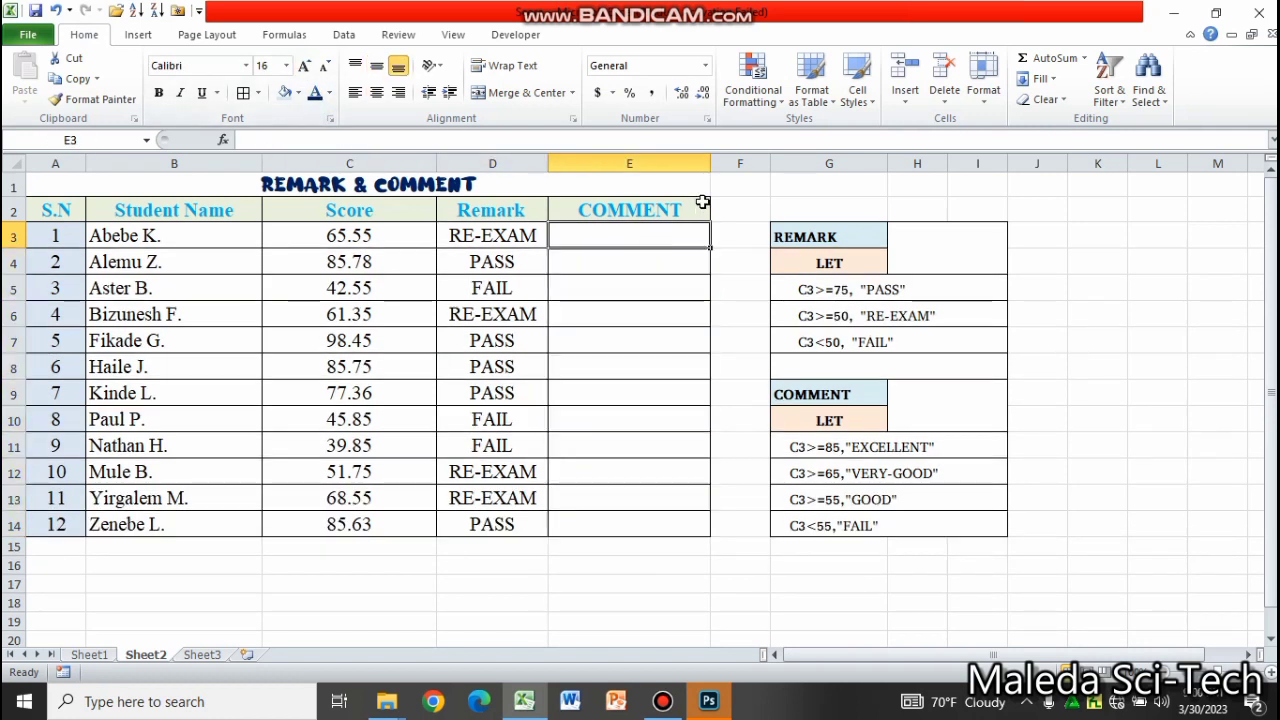
drag(710, 163, 723, 157)
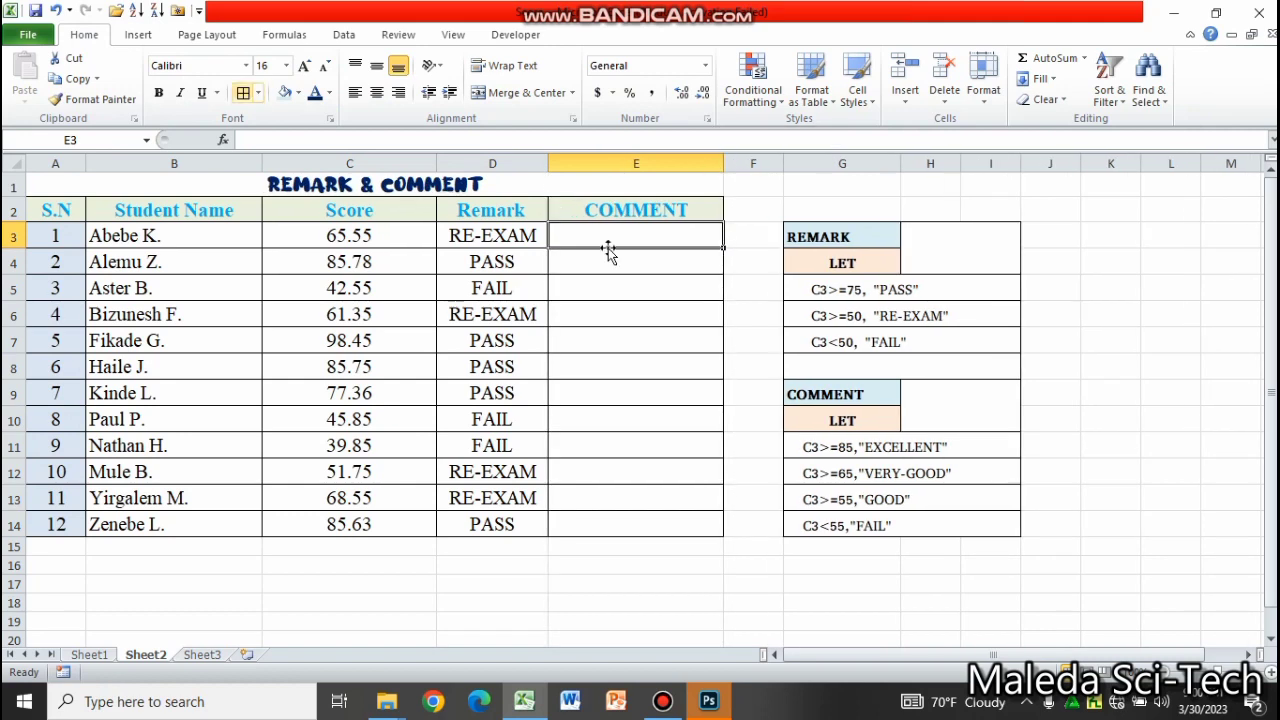
mouse_move(640, 237)
mouse_down()
mouse_move(637, 487)
mouse_move(624, 512)
mouse_up()
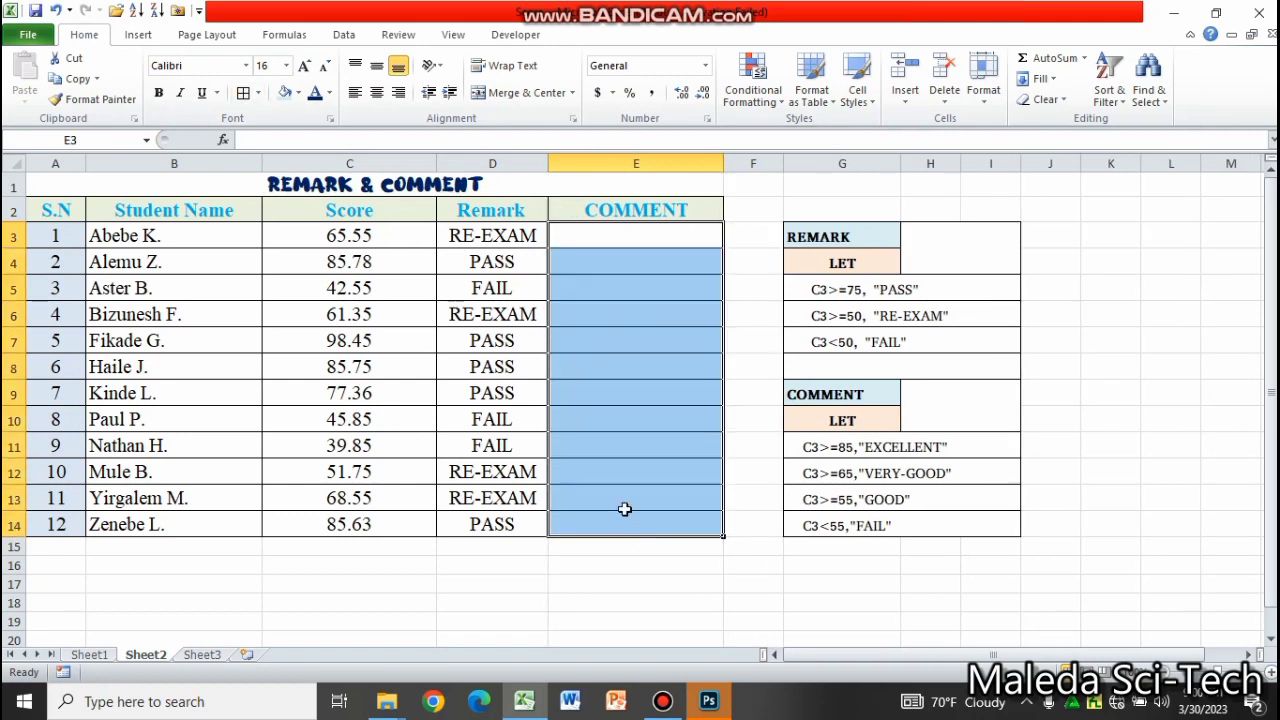
click(246, 65)
text(t)
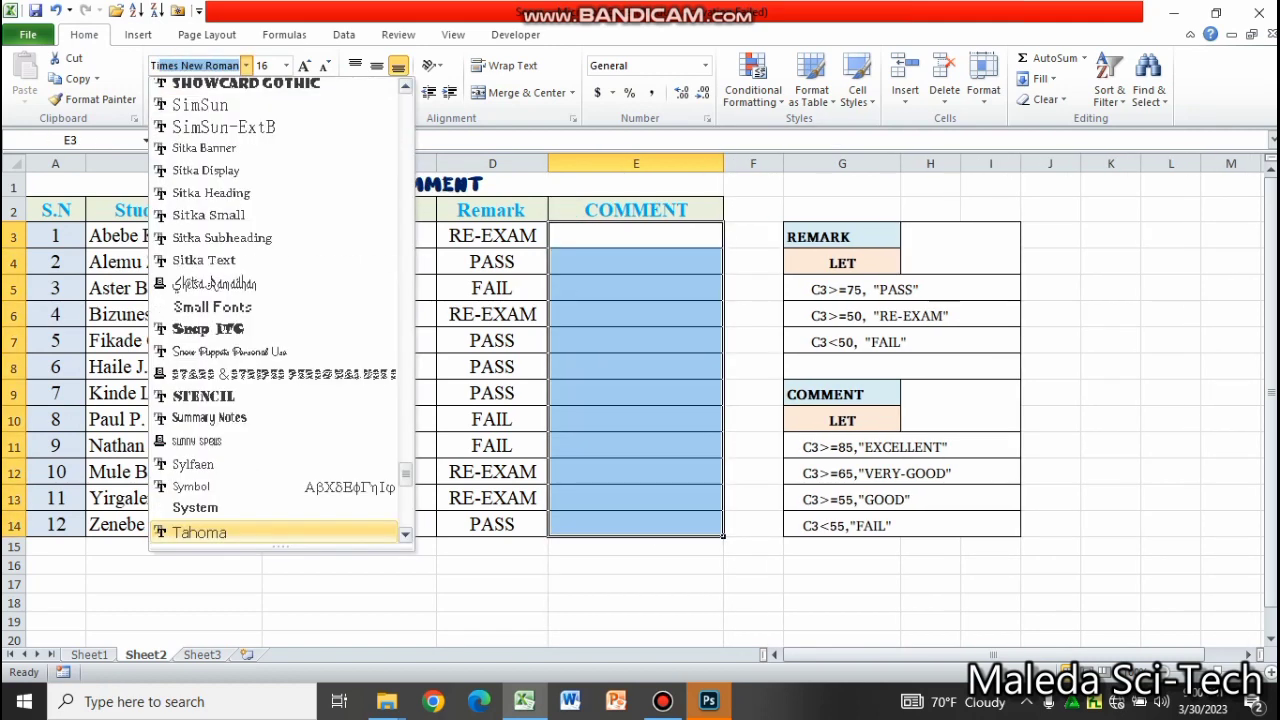
text(im)
key(Return)
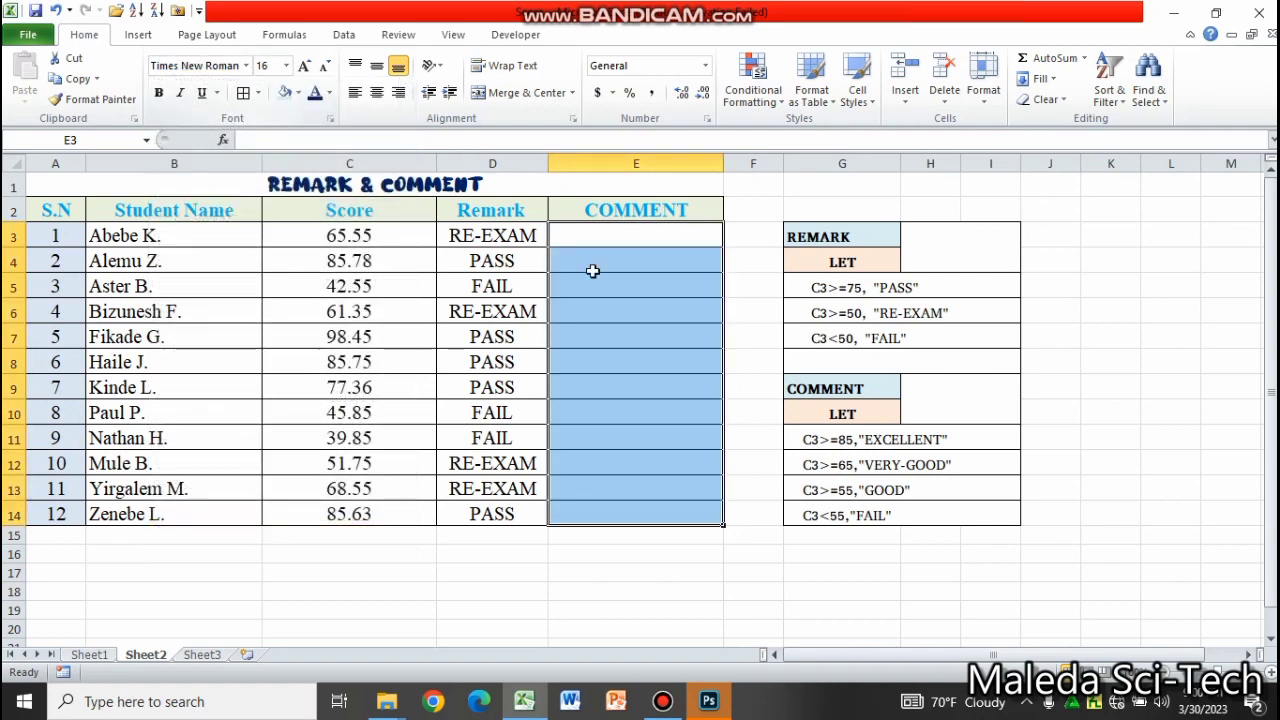
click(583, 237)
Type E3's nested IF grading C3 as EXCELLENT (85+), VERY GOOD (65+), GOOD (55+) or FAIL
text(=)
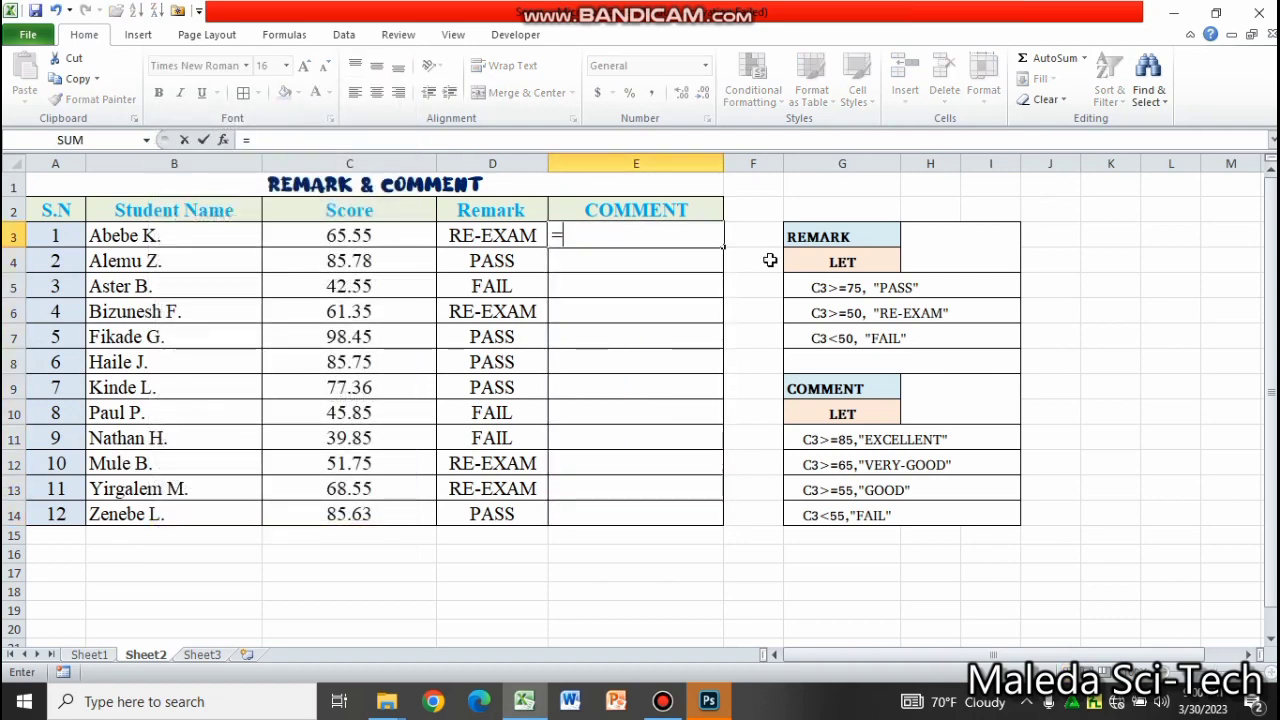
text(I)
text(F()
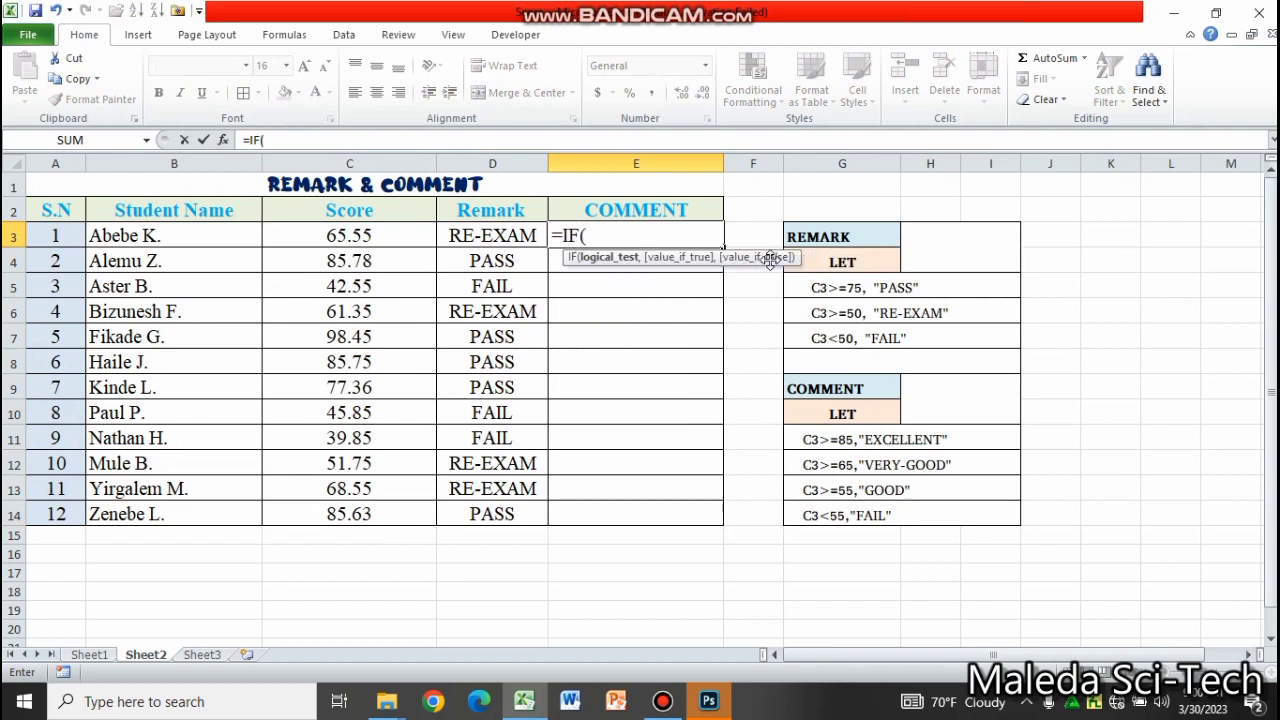
text(C3)
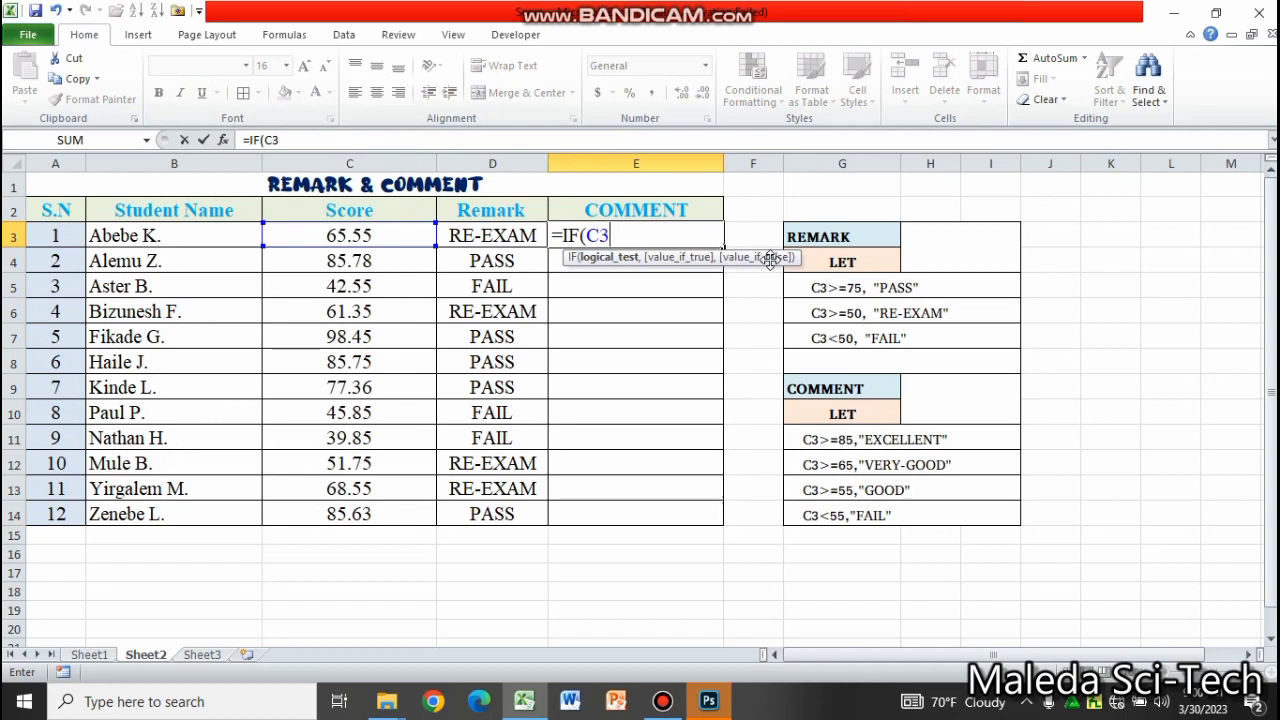
text(>)
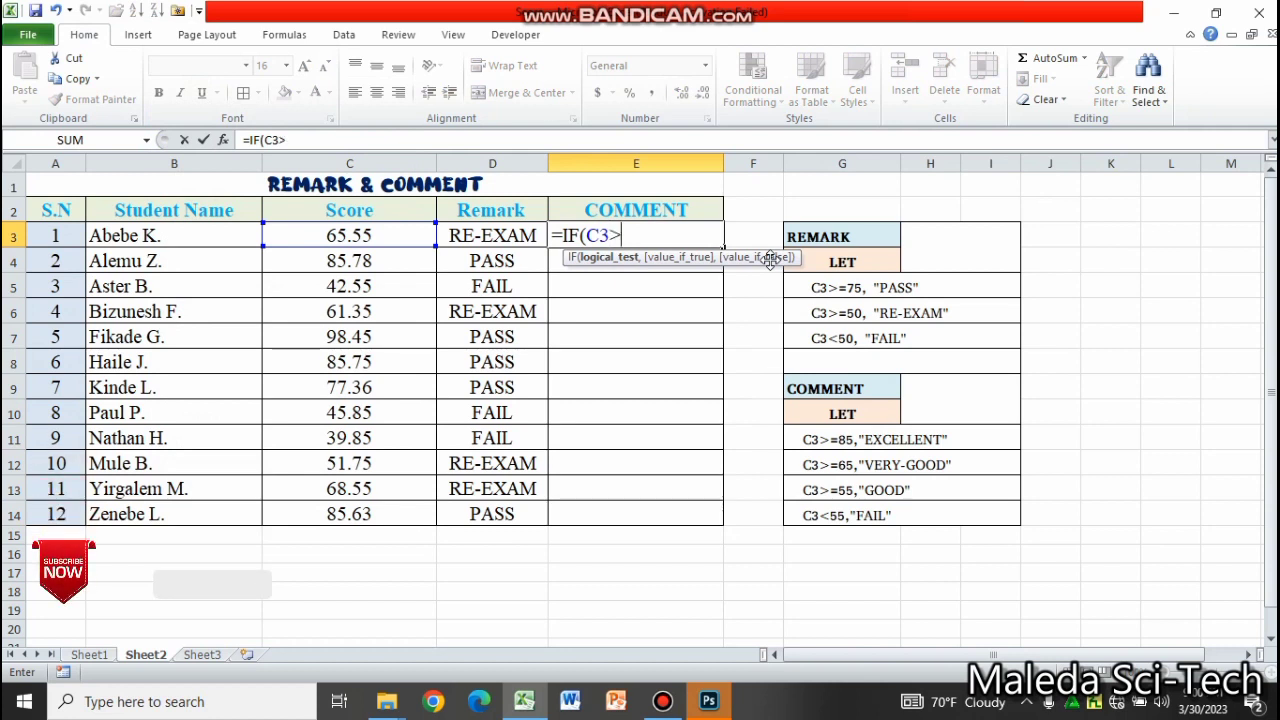
text(=85)
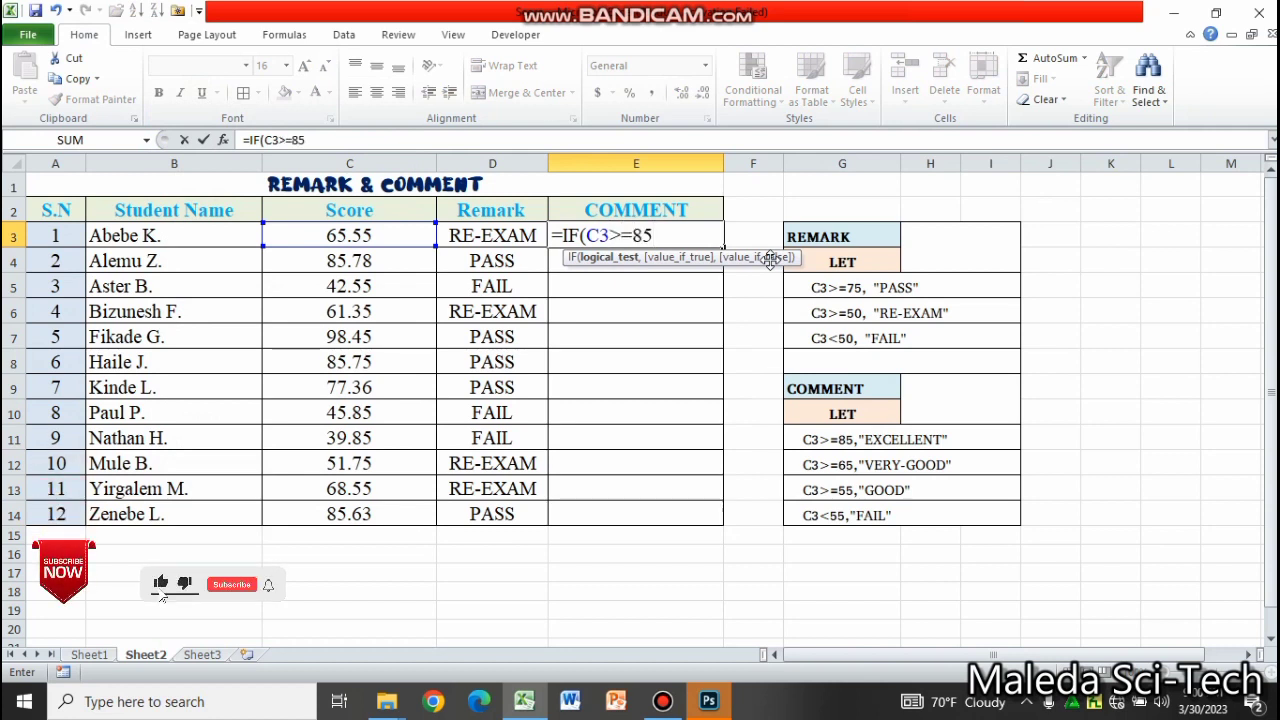
text(,"EX)
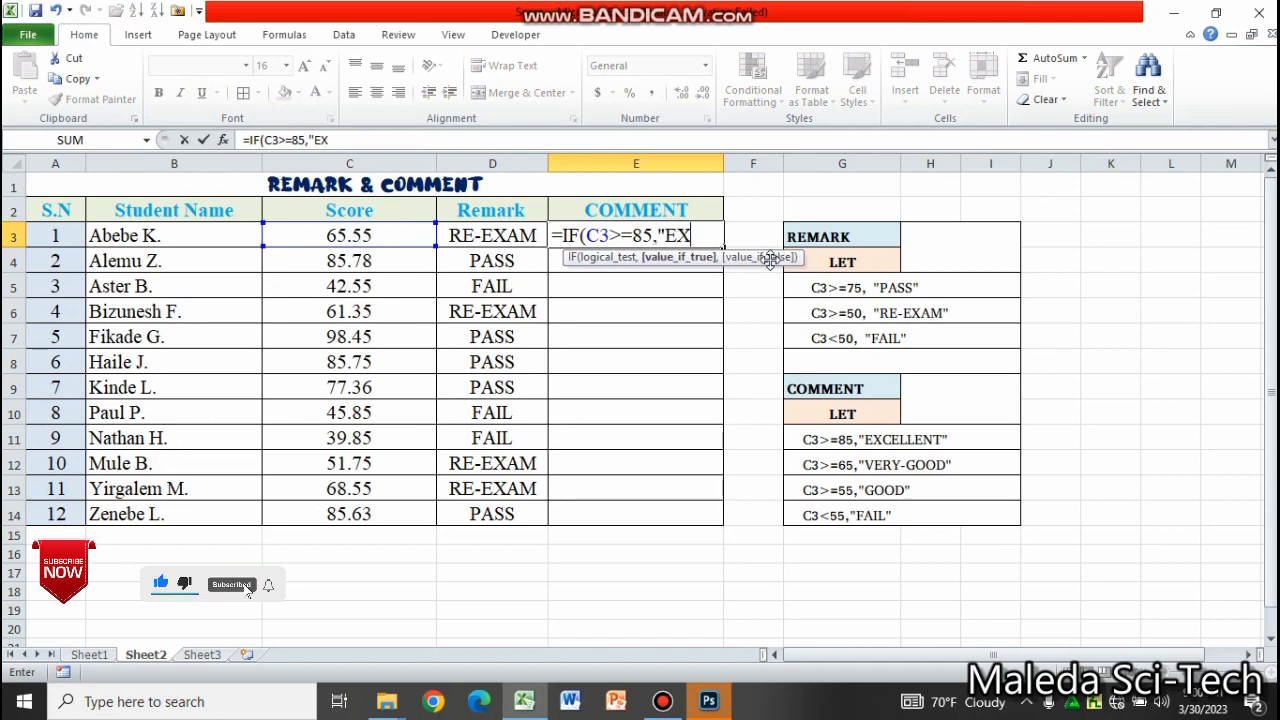
text(CELLENT)
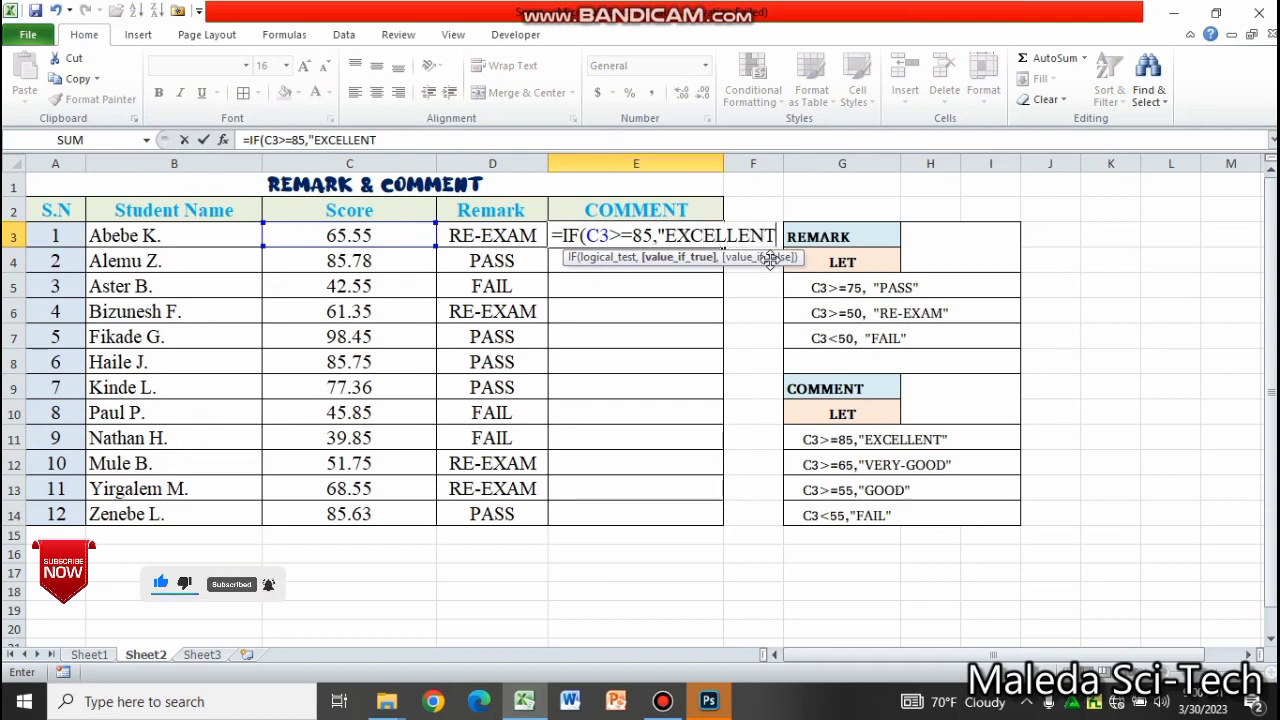
text(")
text(,)
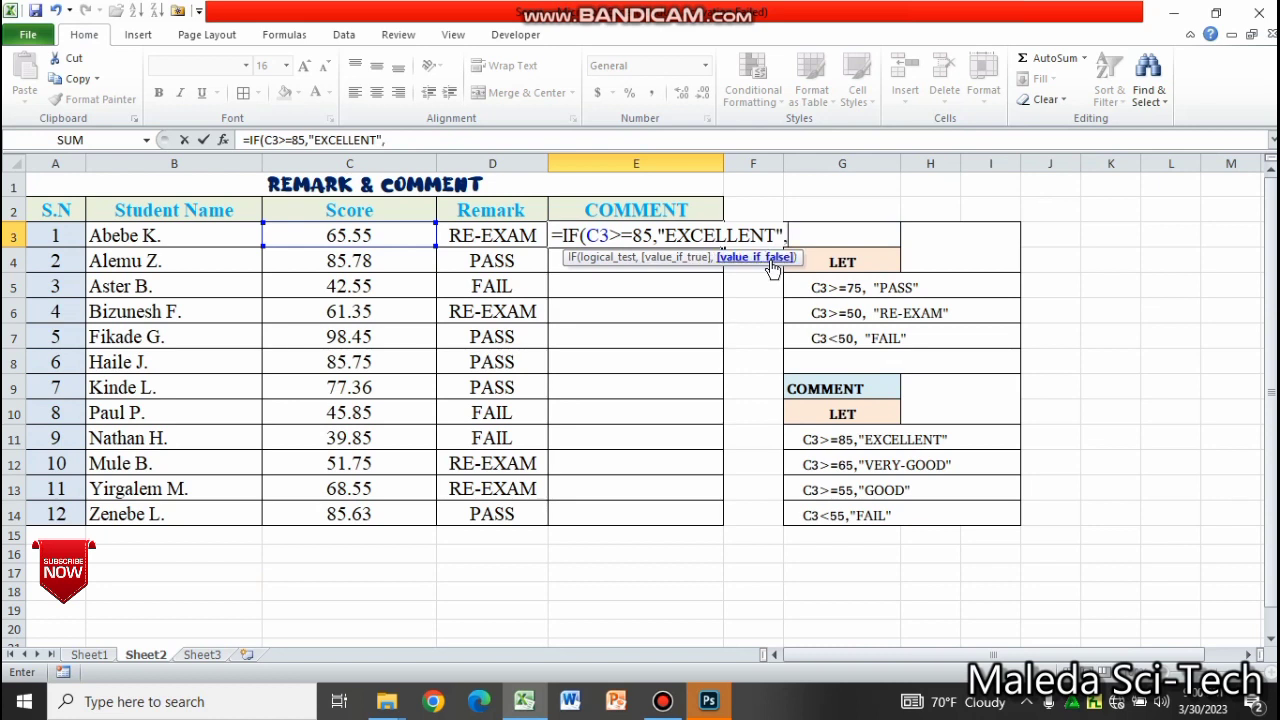
text(IF)
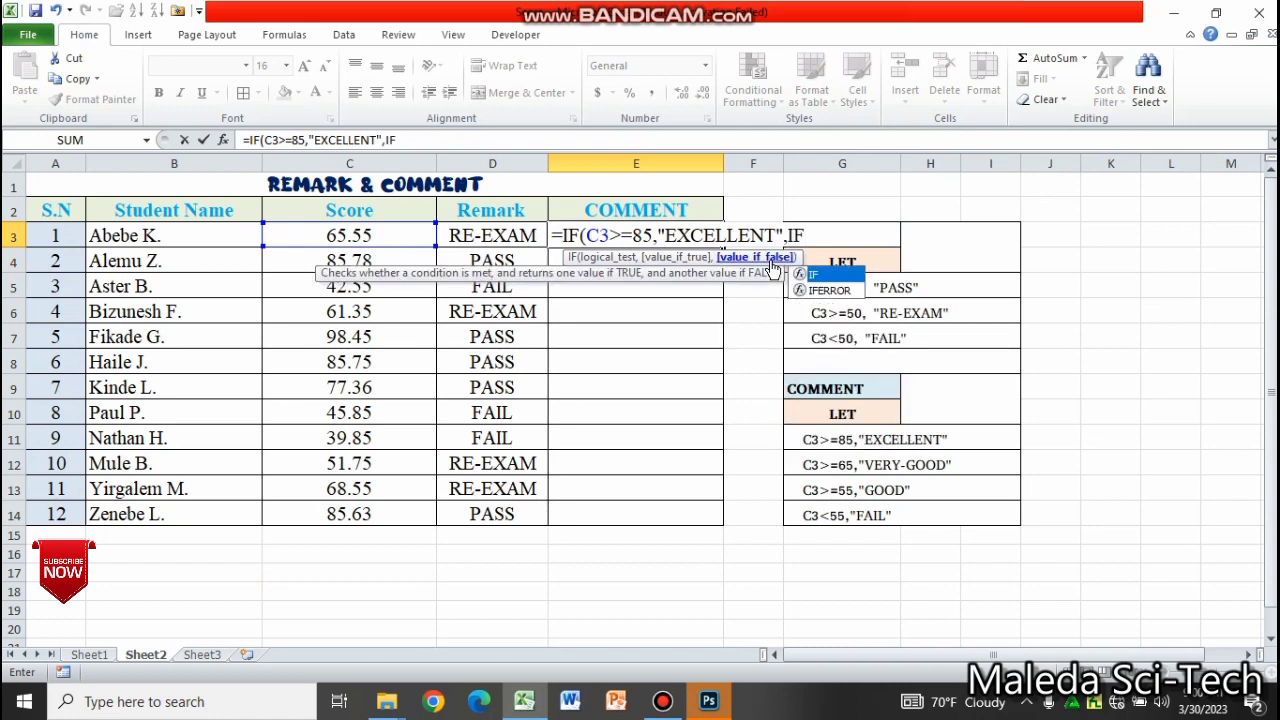
text((C3>=)
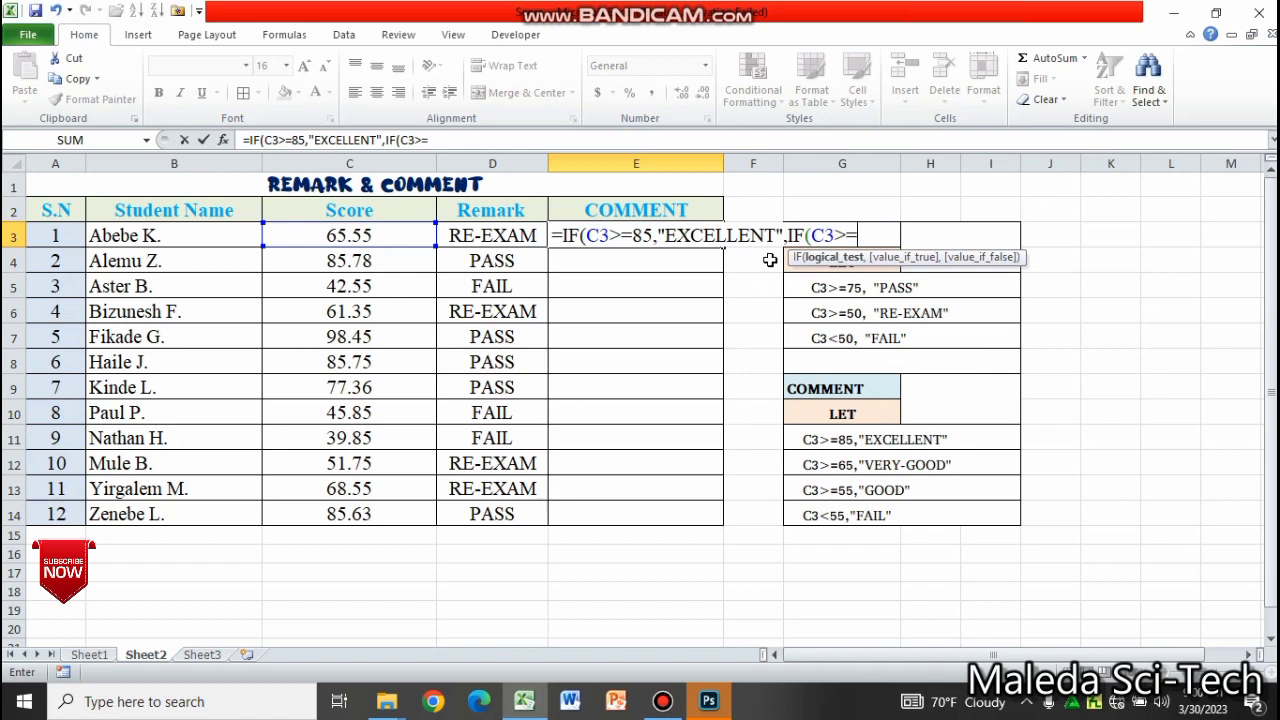
text(65)
text(,)
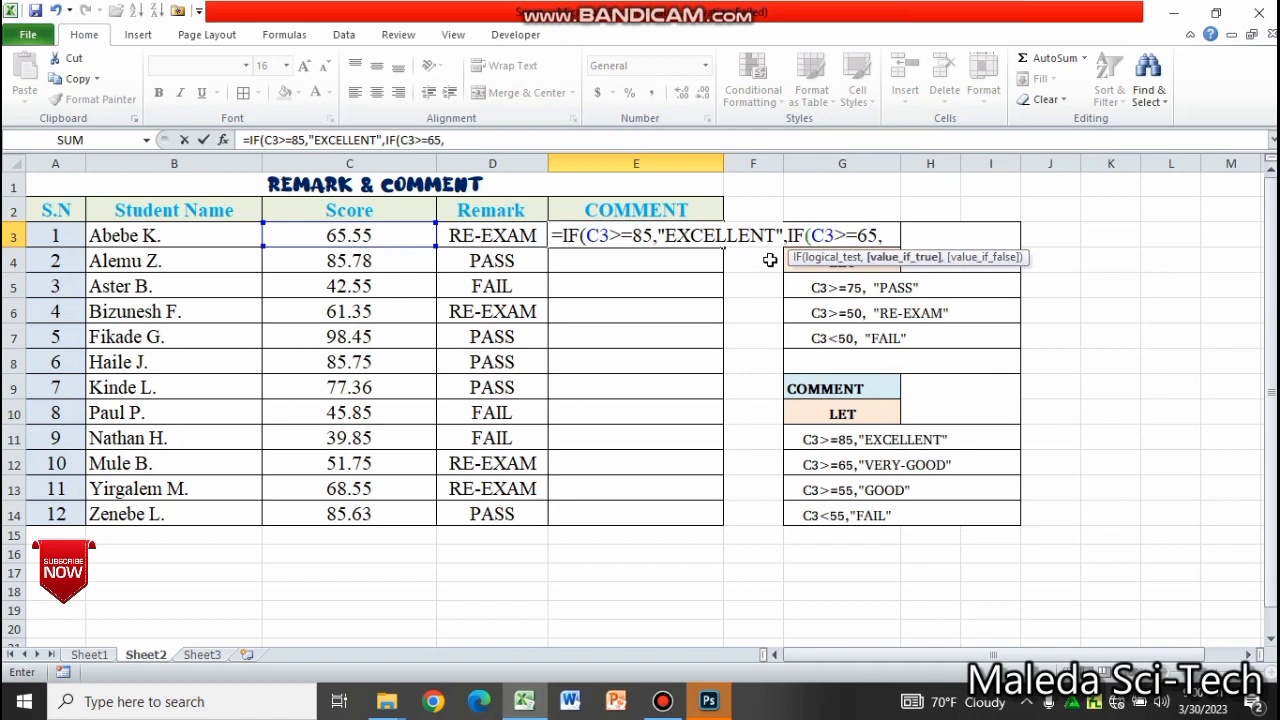
text("VERY G)
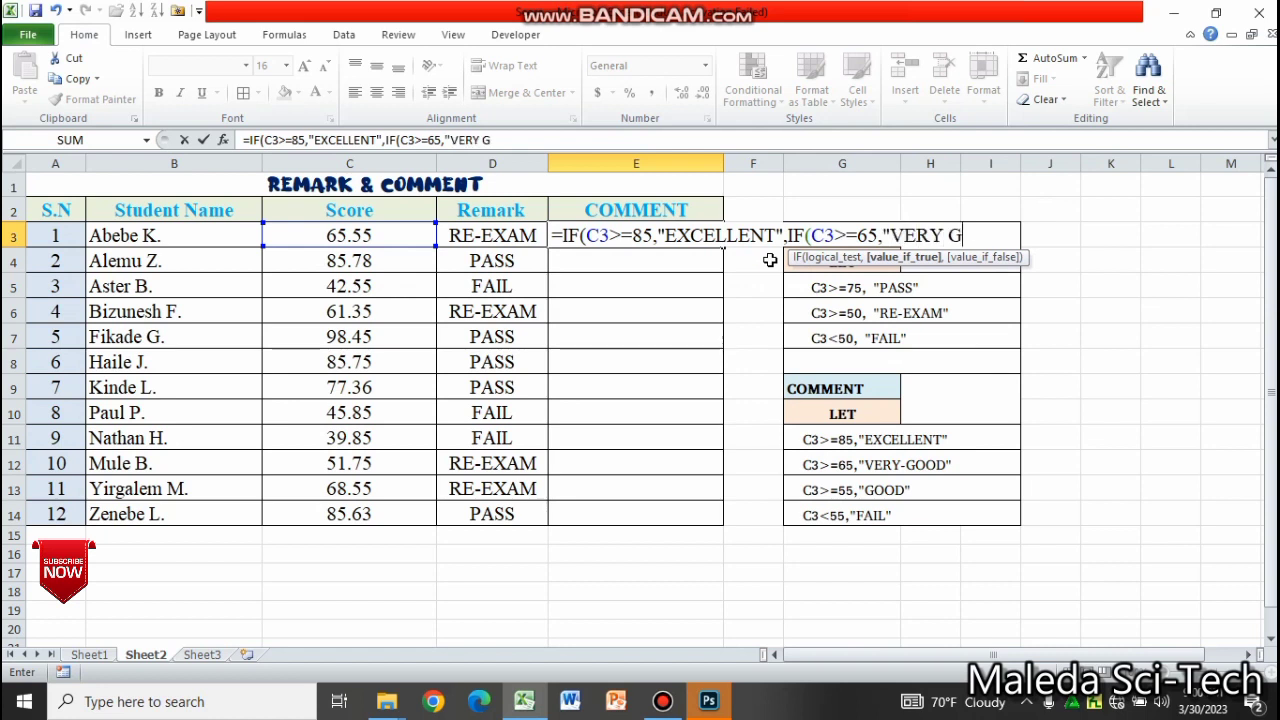
text(OOD)
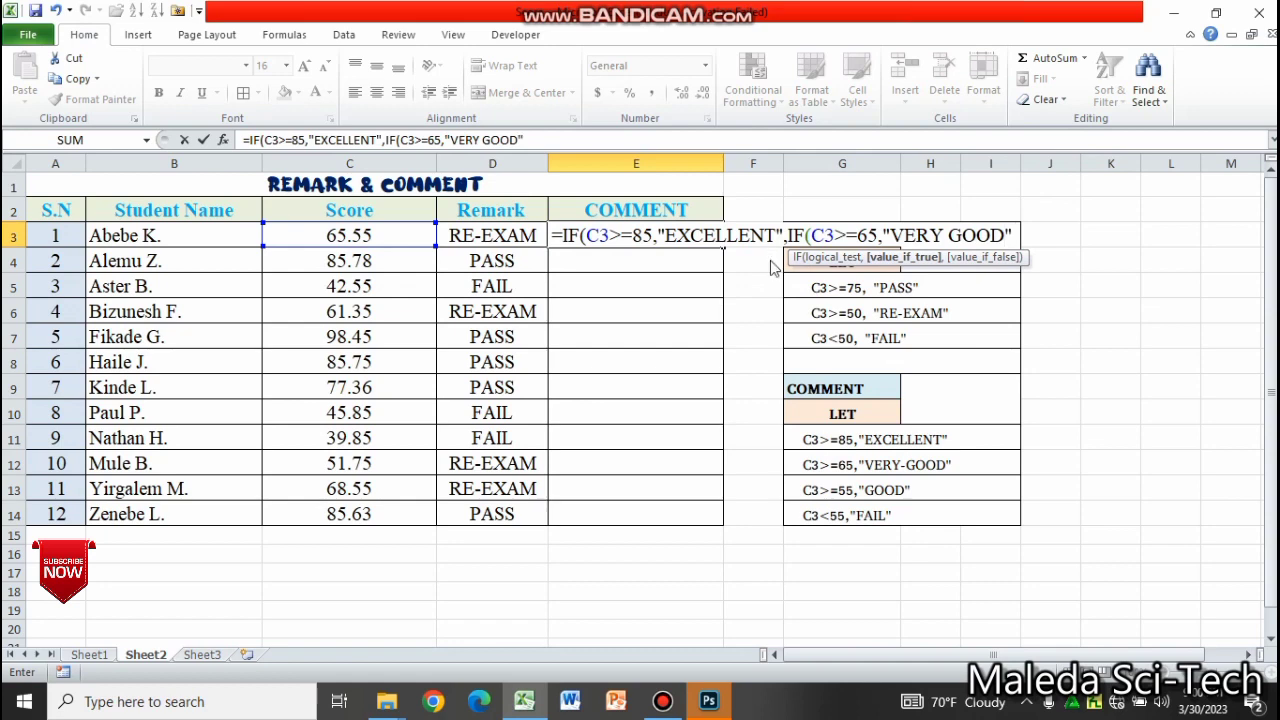
key(Return)
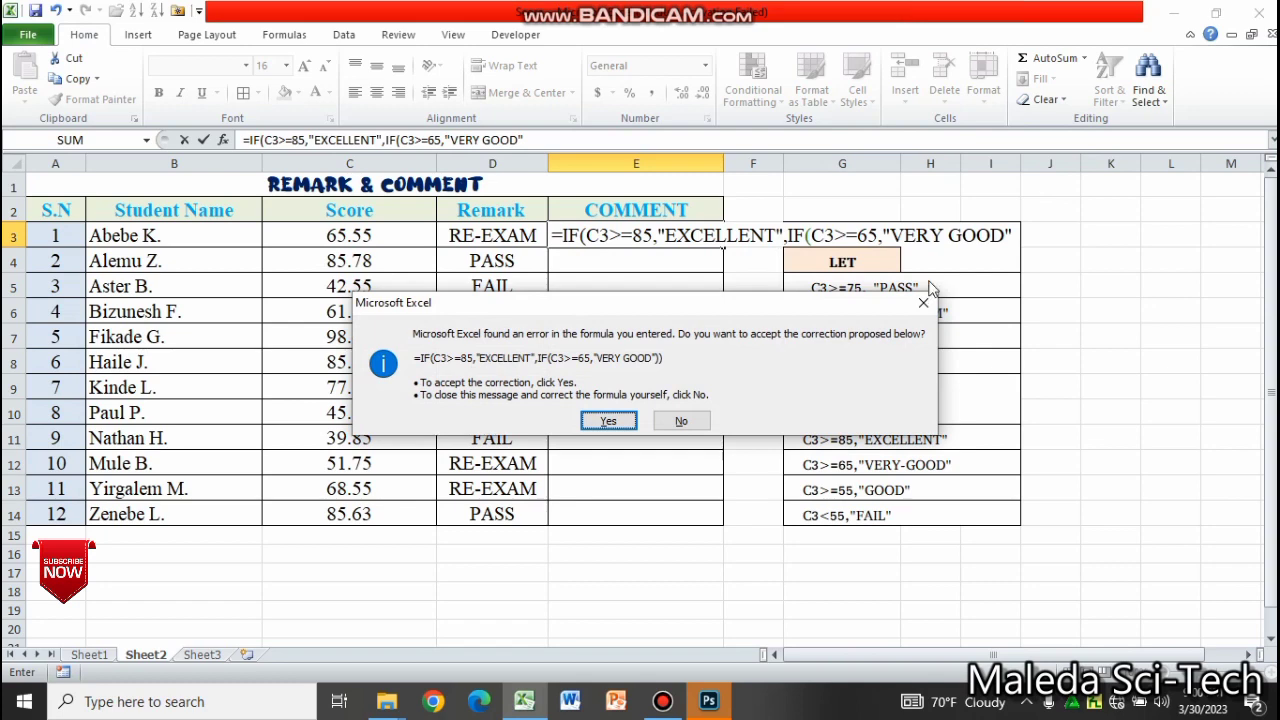
click(923, 302)
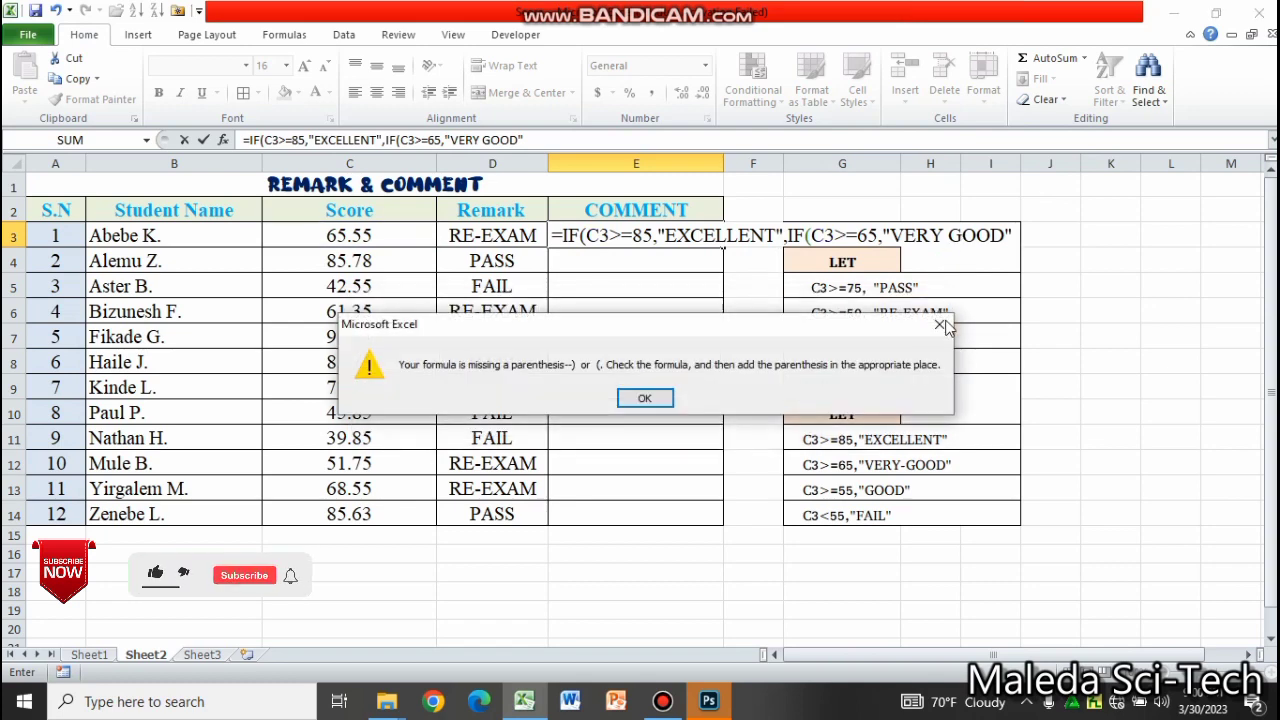
click(943, 326)
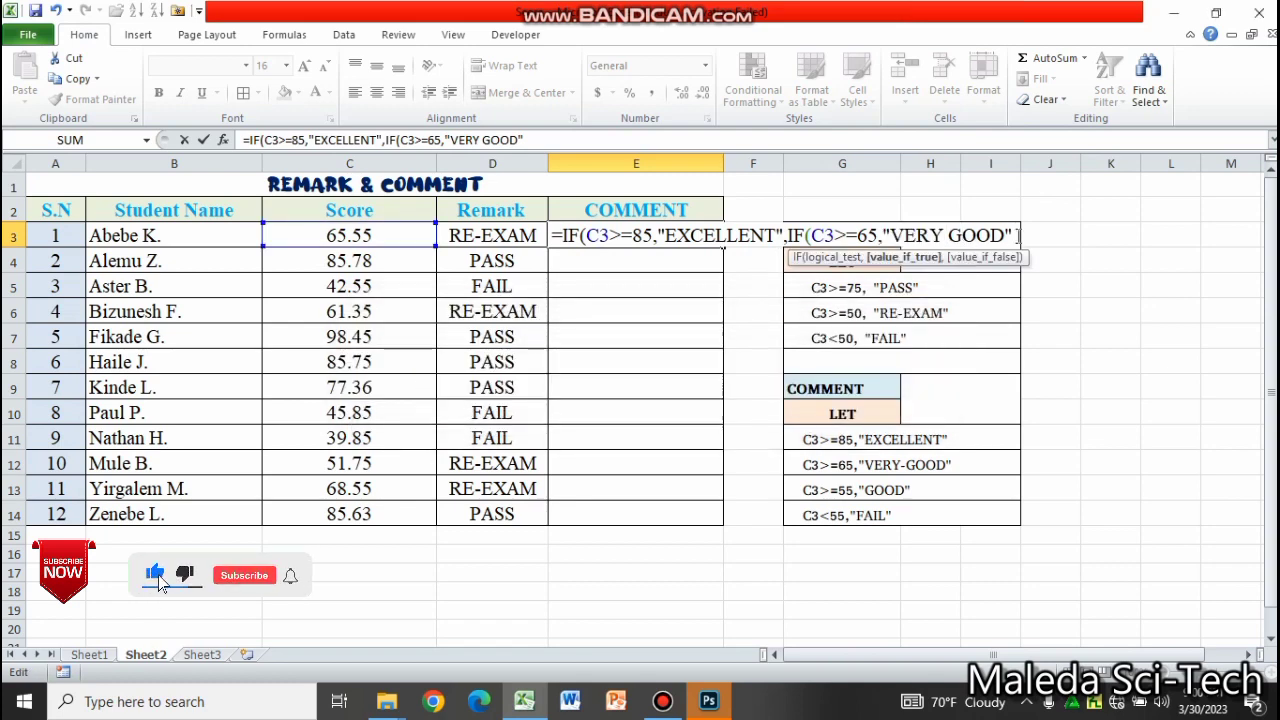
text(,I)
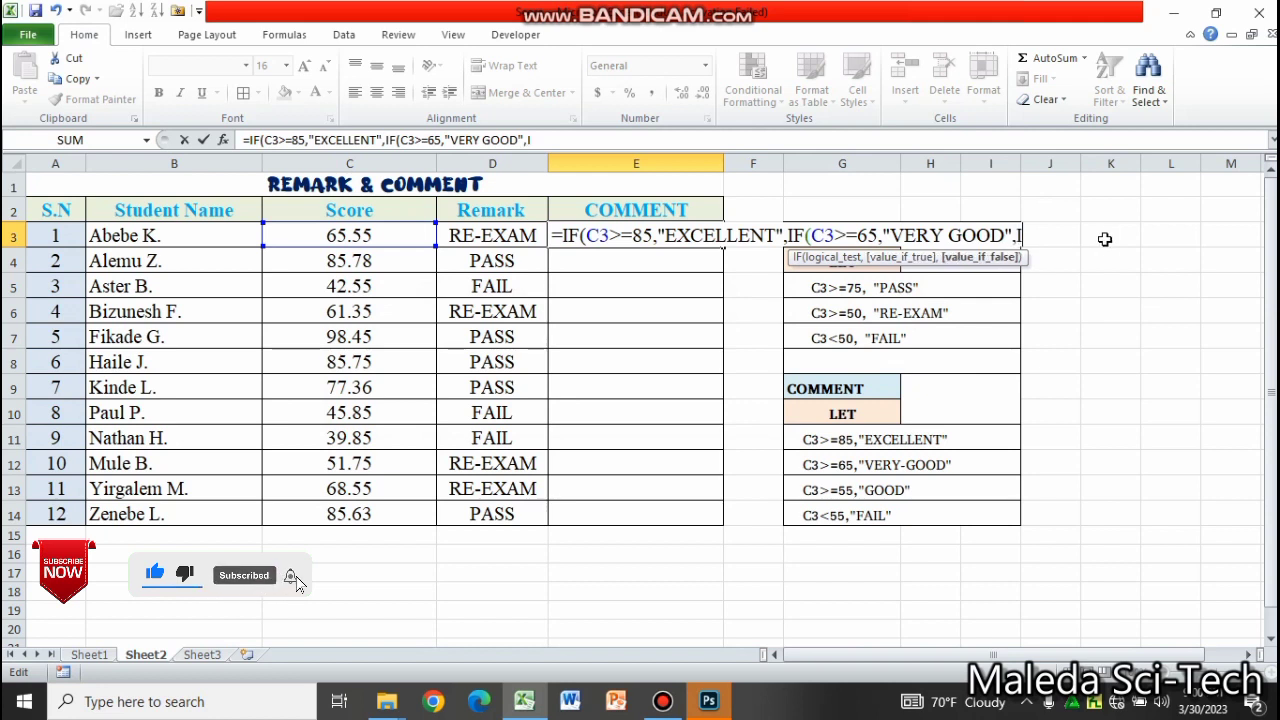
text(F(C)
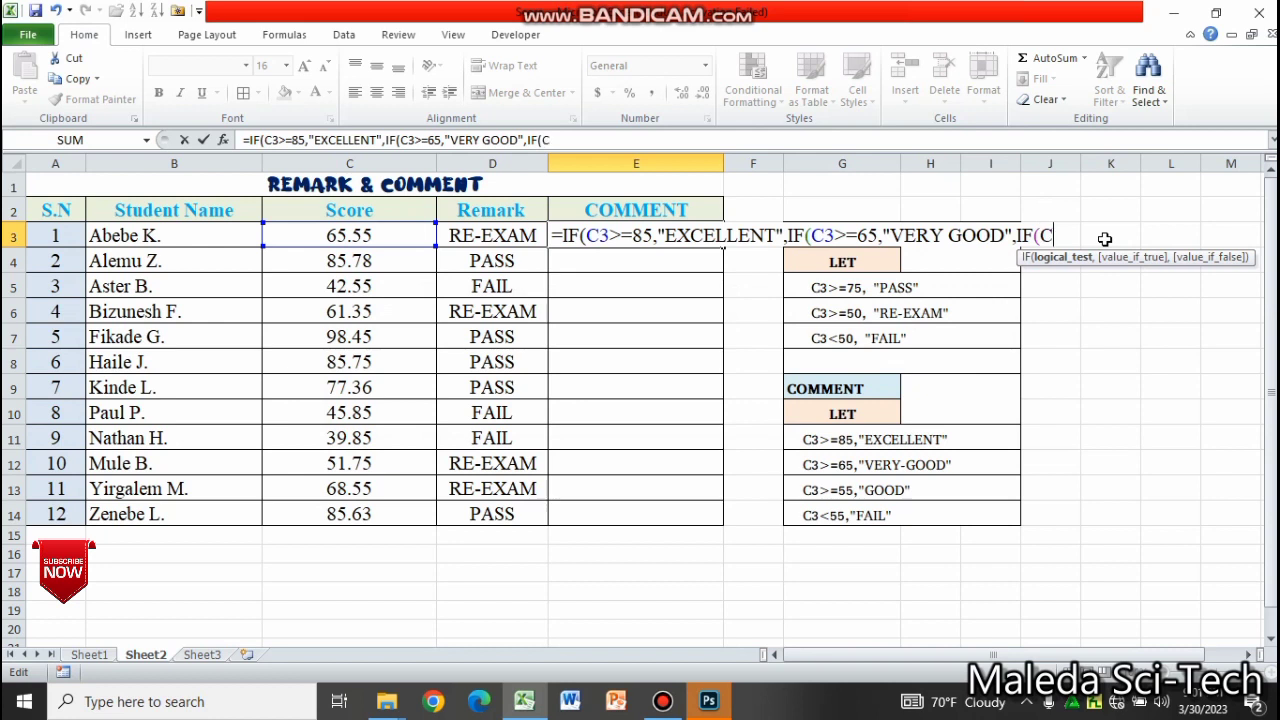
text(3>)
text(=55)
text(,)
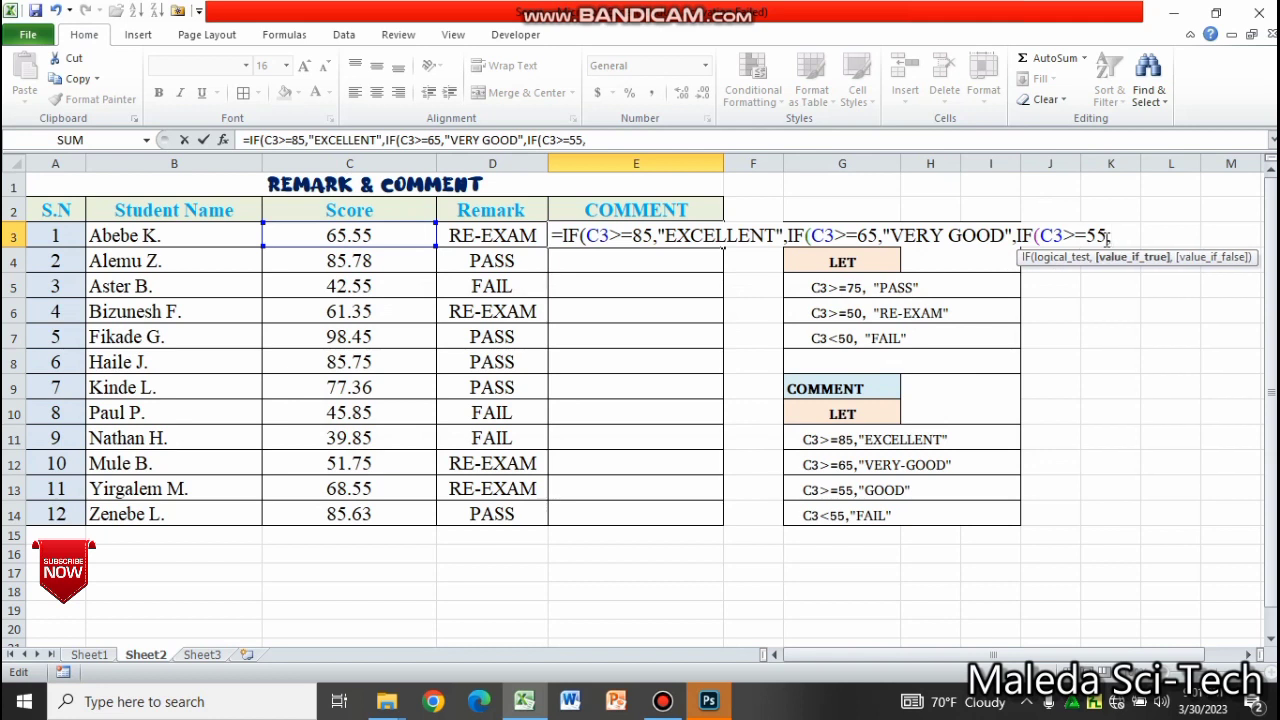
text("GOOD")
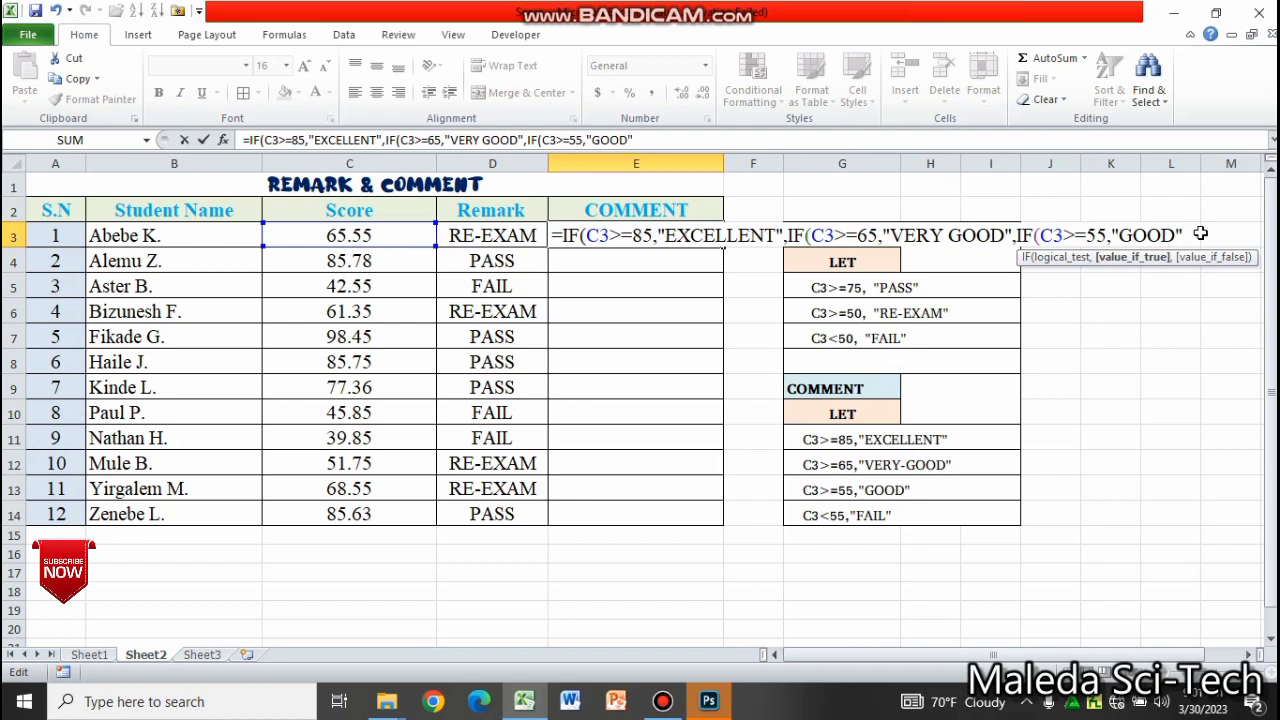
text(,IF)
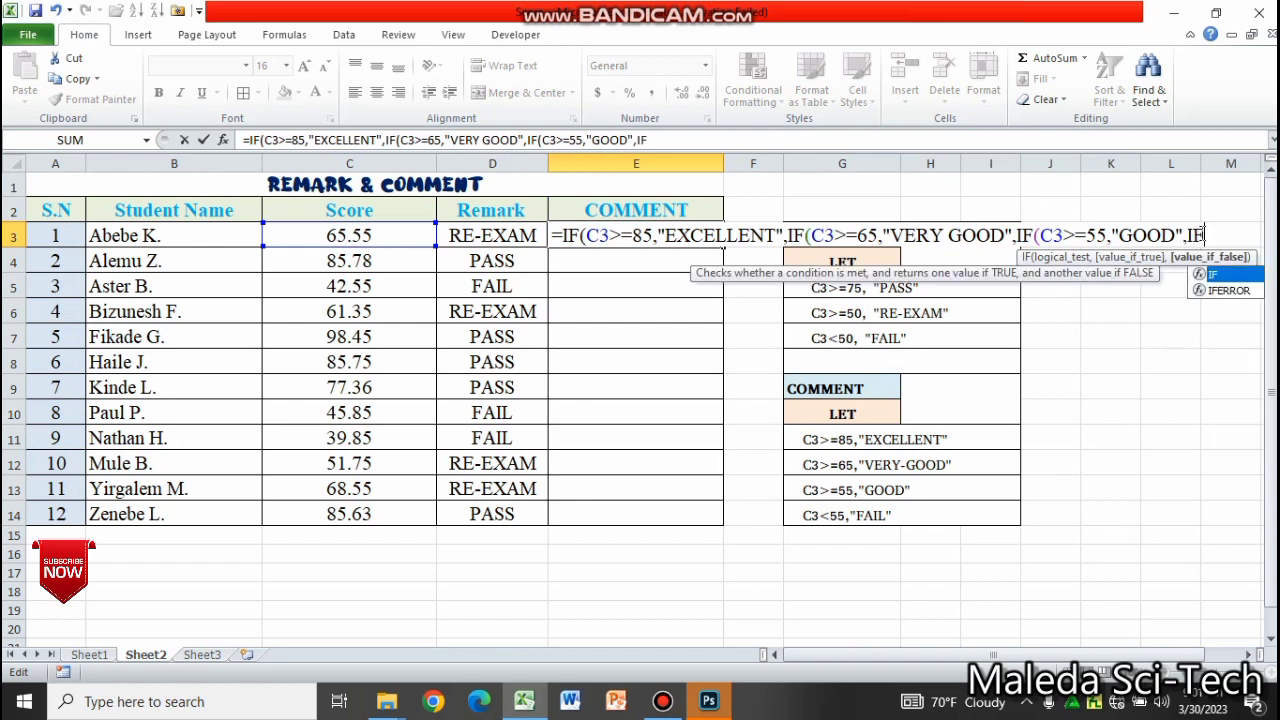
text((C)
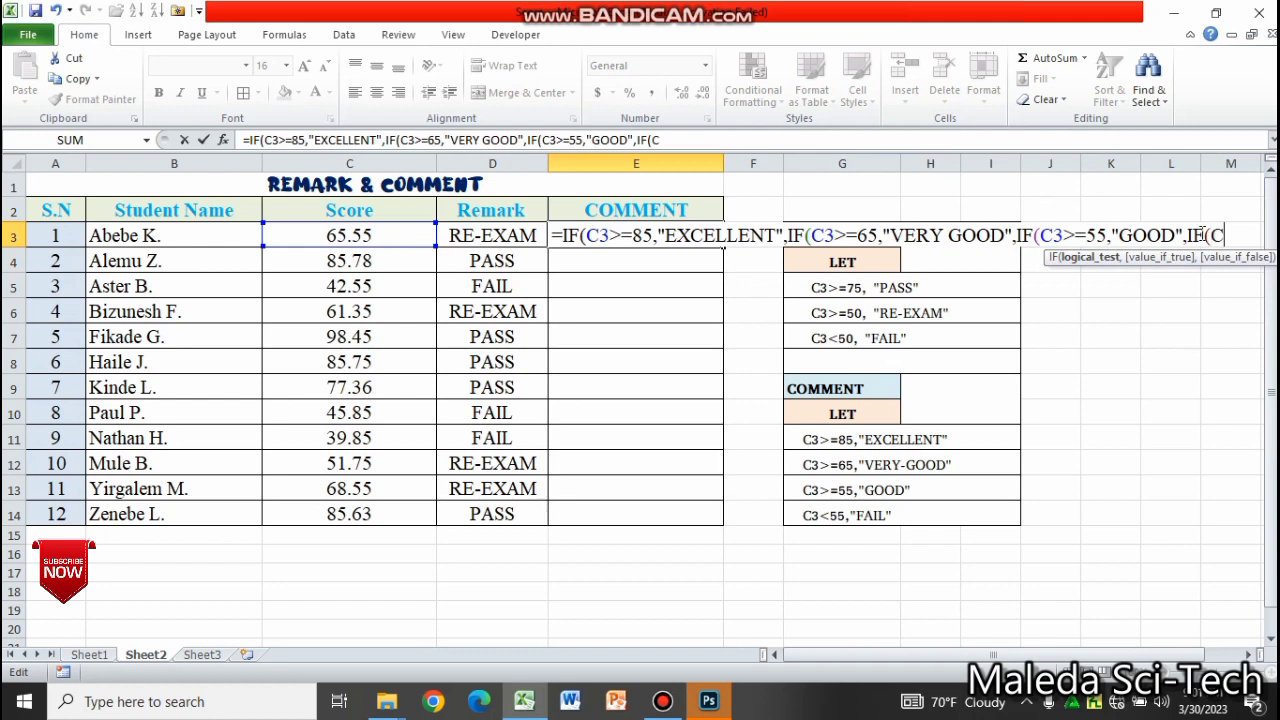
text(3<)
text(55)
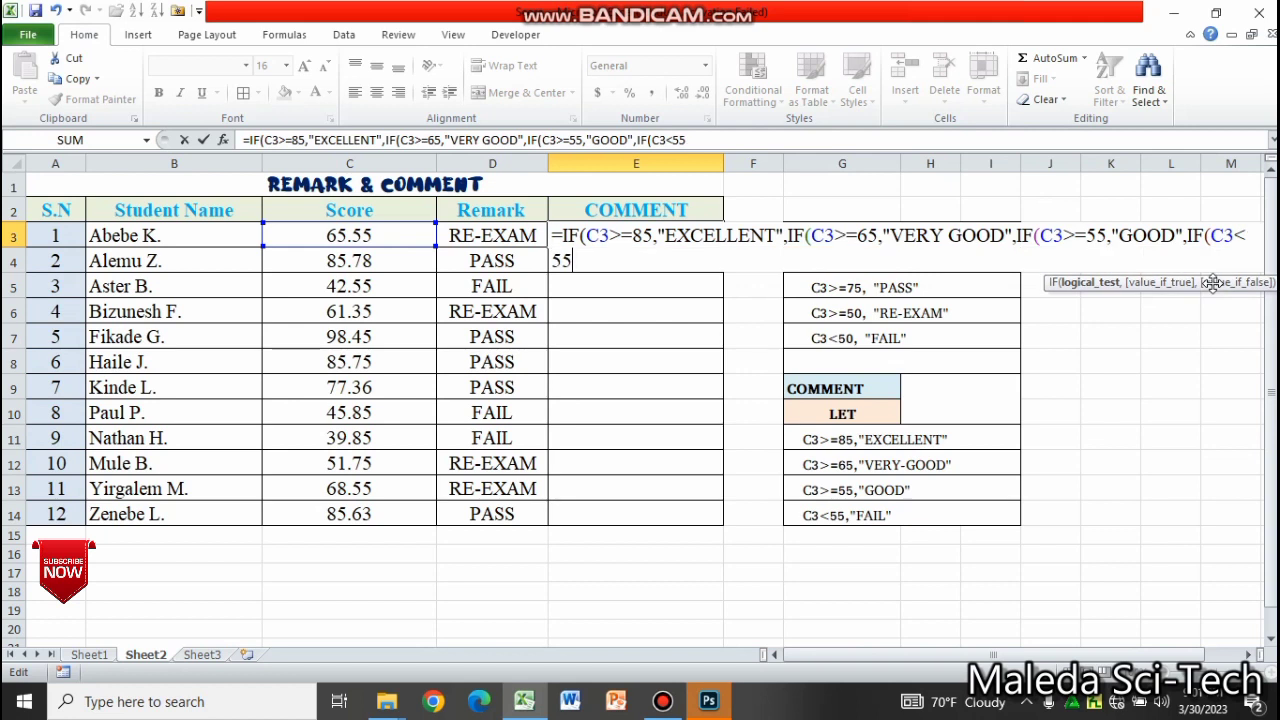
text(,"F)
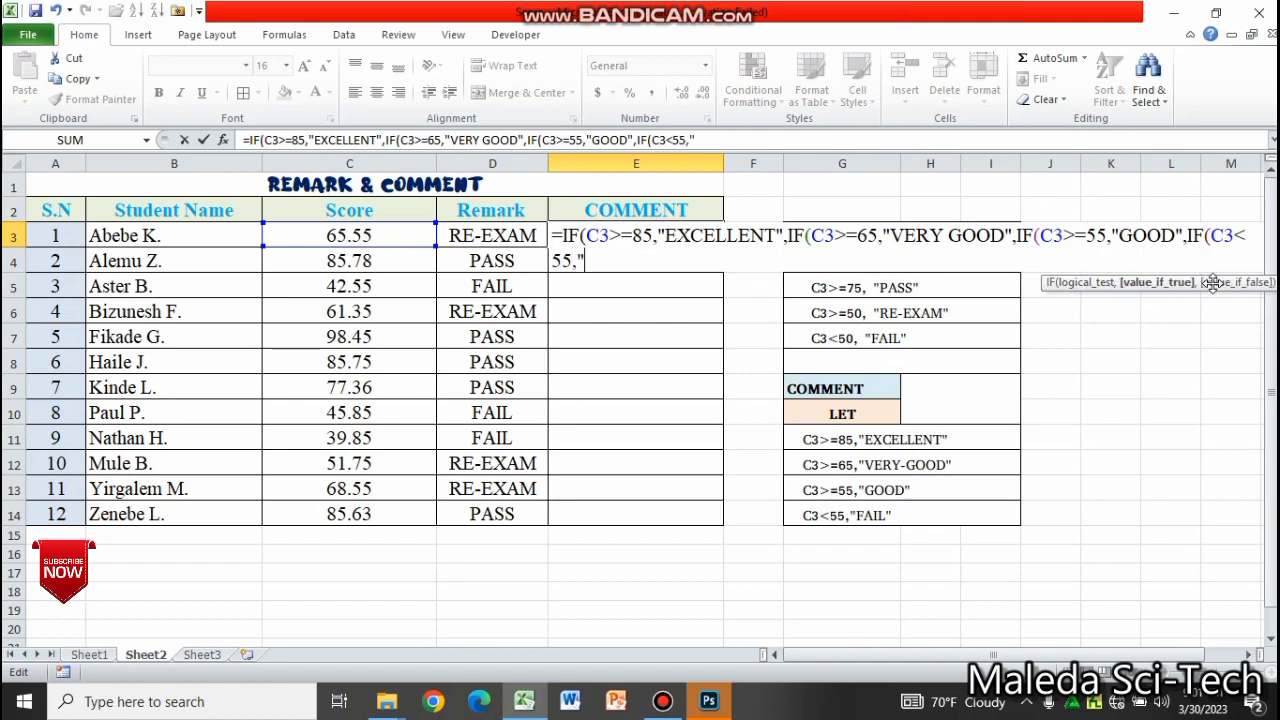
text(AIL)
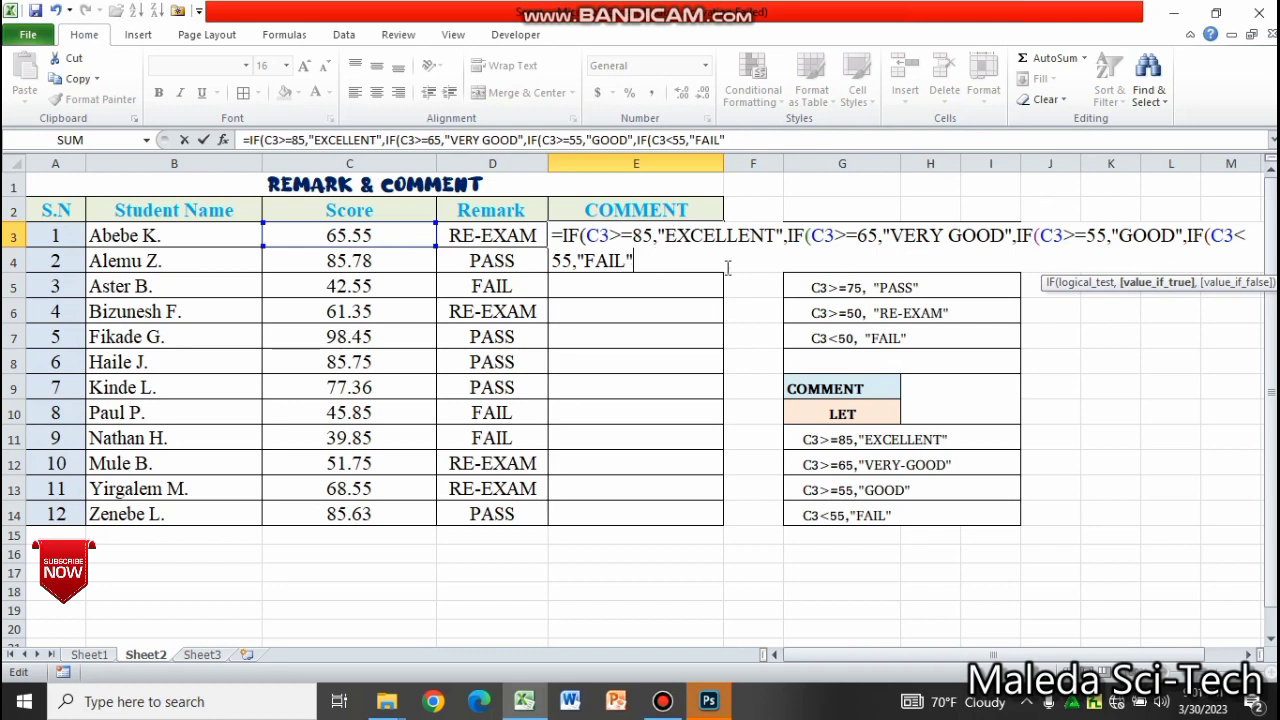
text()))
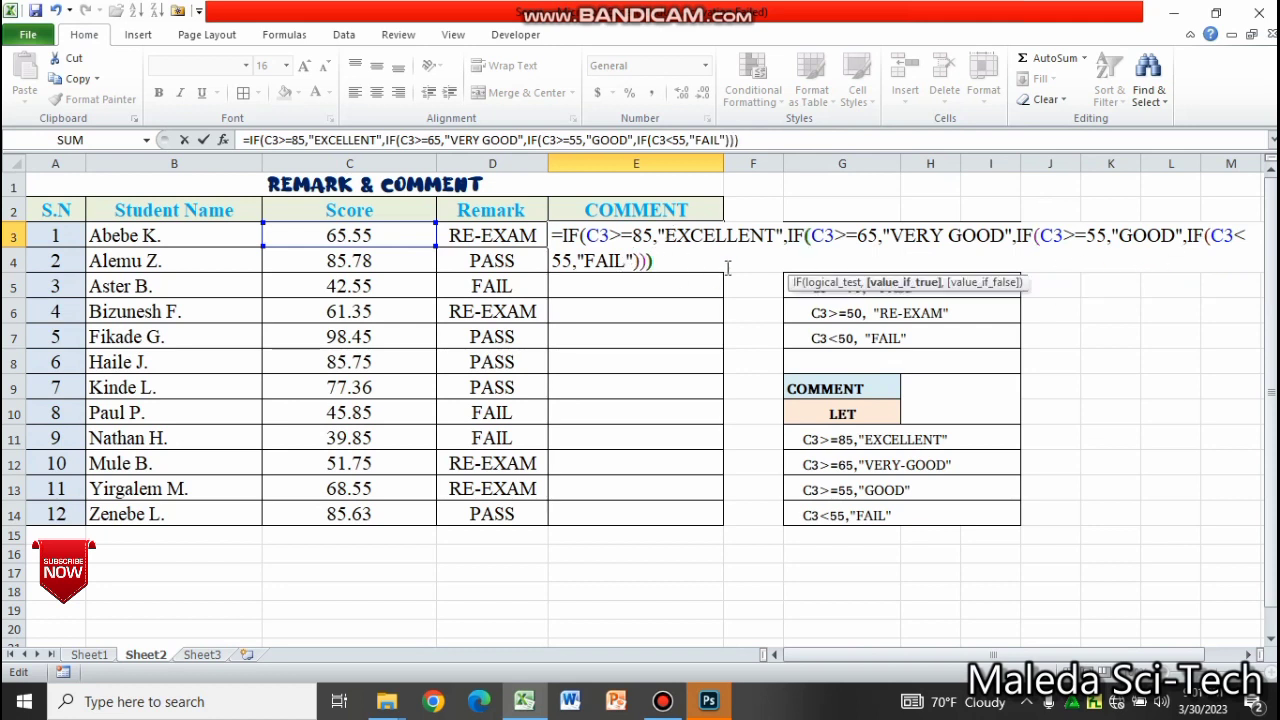
text())
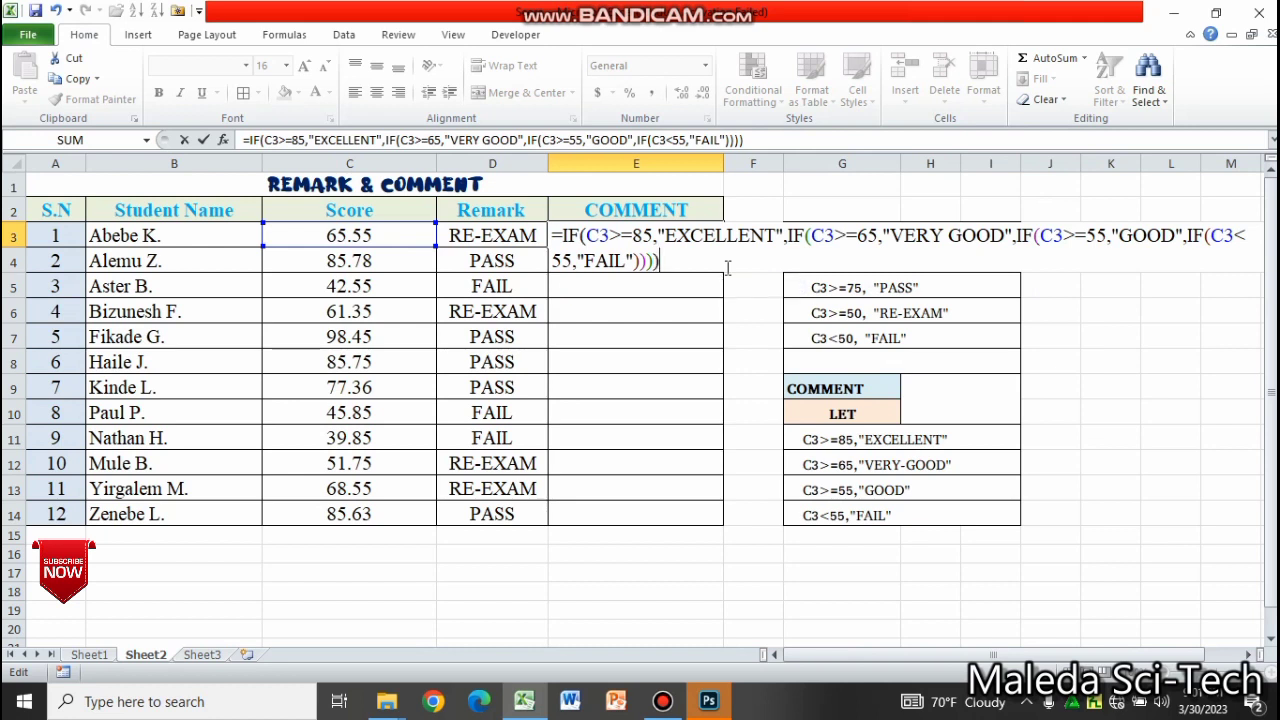
Enter the E3 comment formula and check it against the criteria and C4's 85.78 score
key(Return)
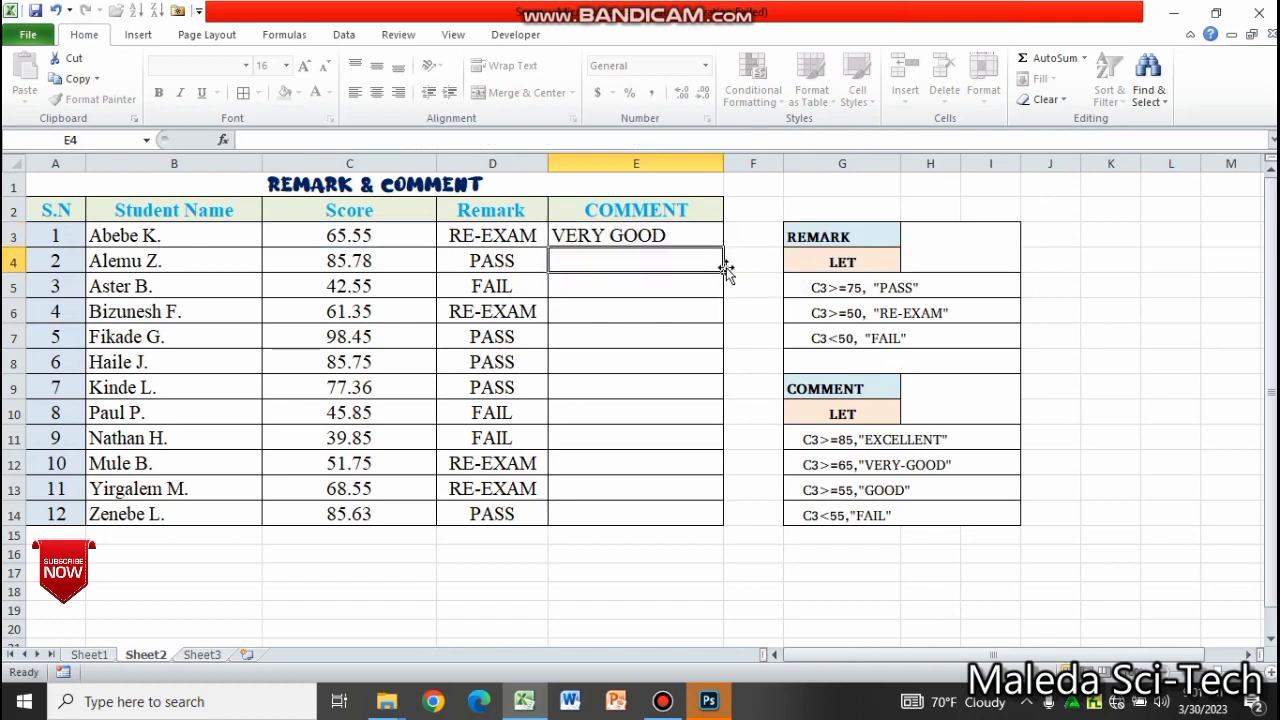
click(648, 232)
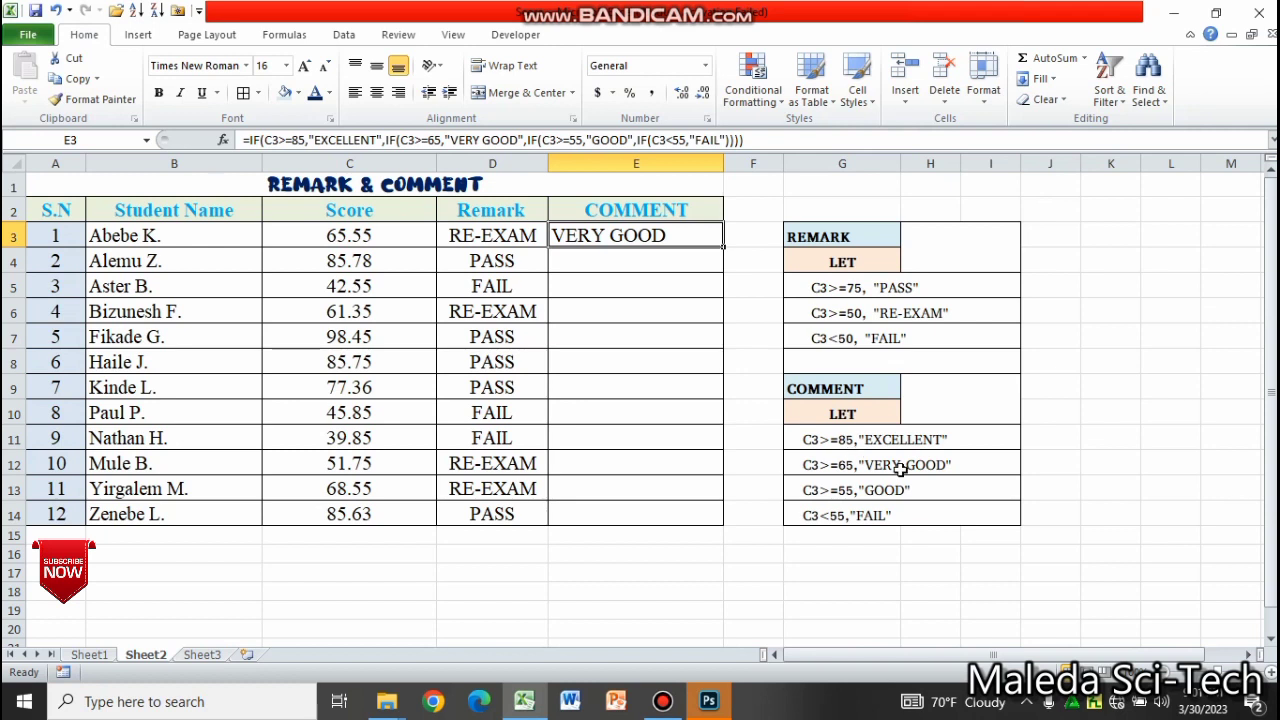
click(860, 464)
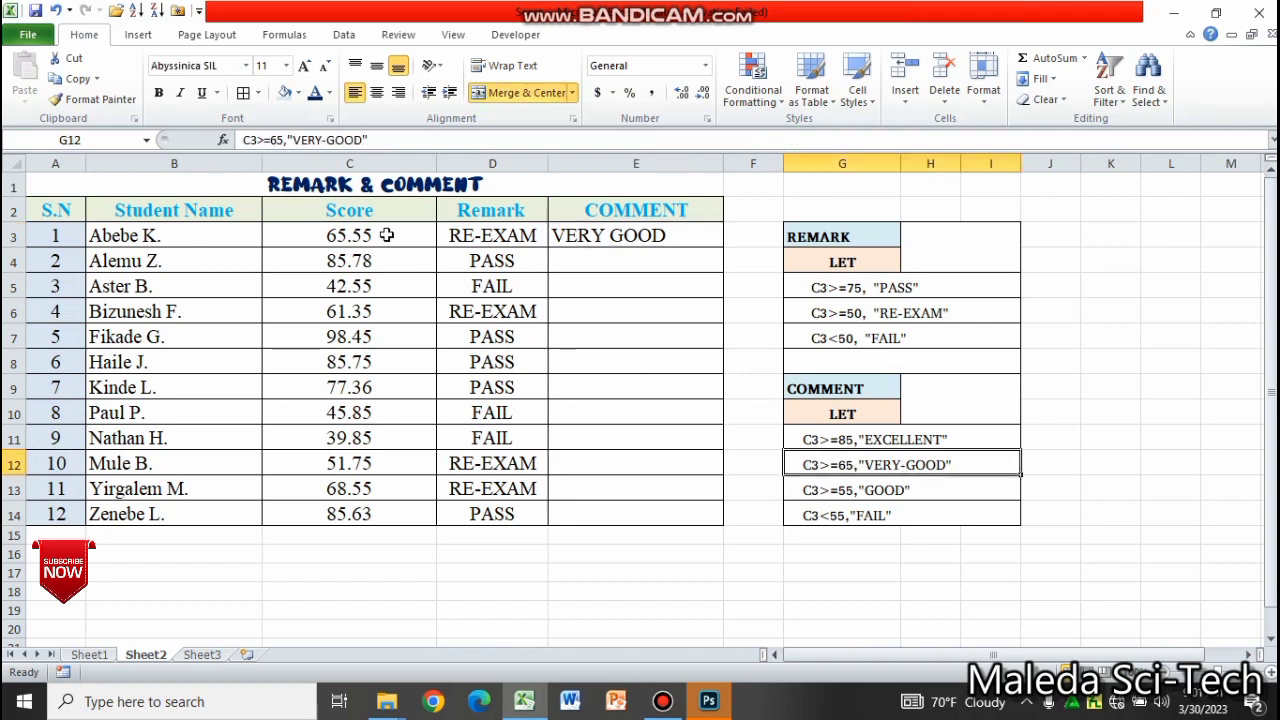
click(625, 237)
click(380, 262)
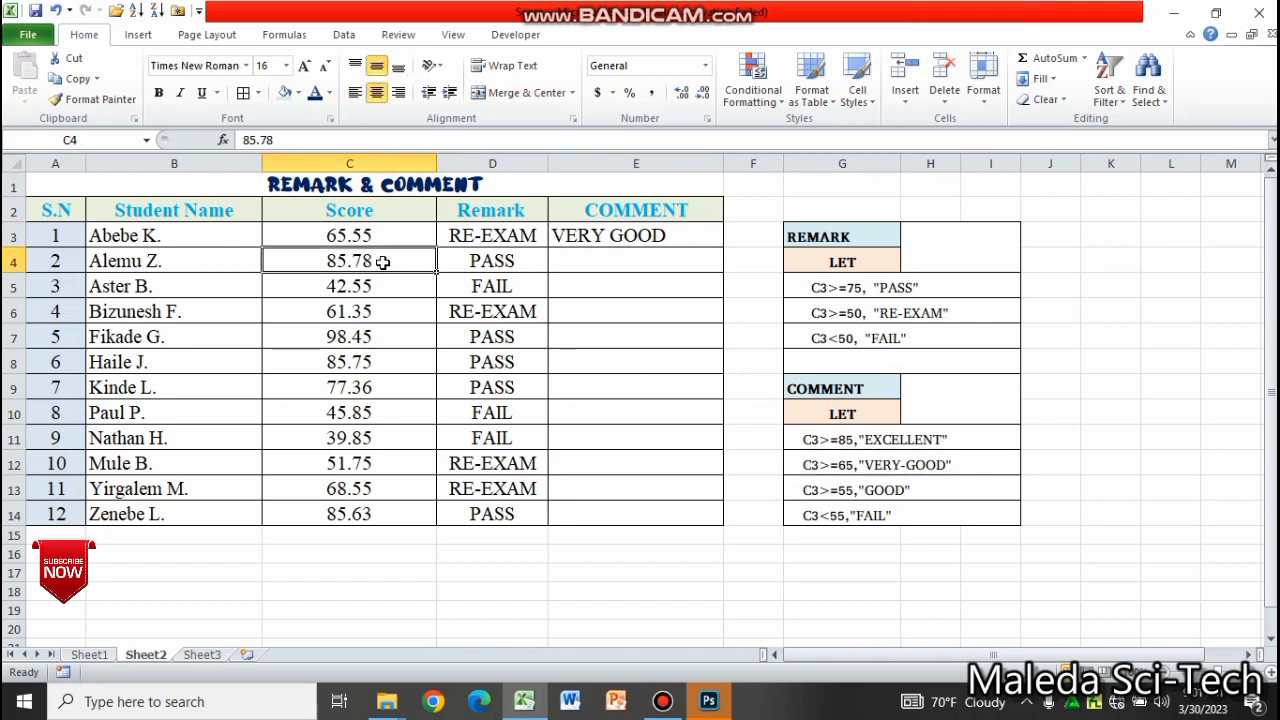
Fill the comment formula down to E14 and spot-check E4, D8 and D3
click(645, 242)
drag(723, 250, 716, 514)
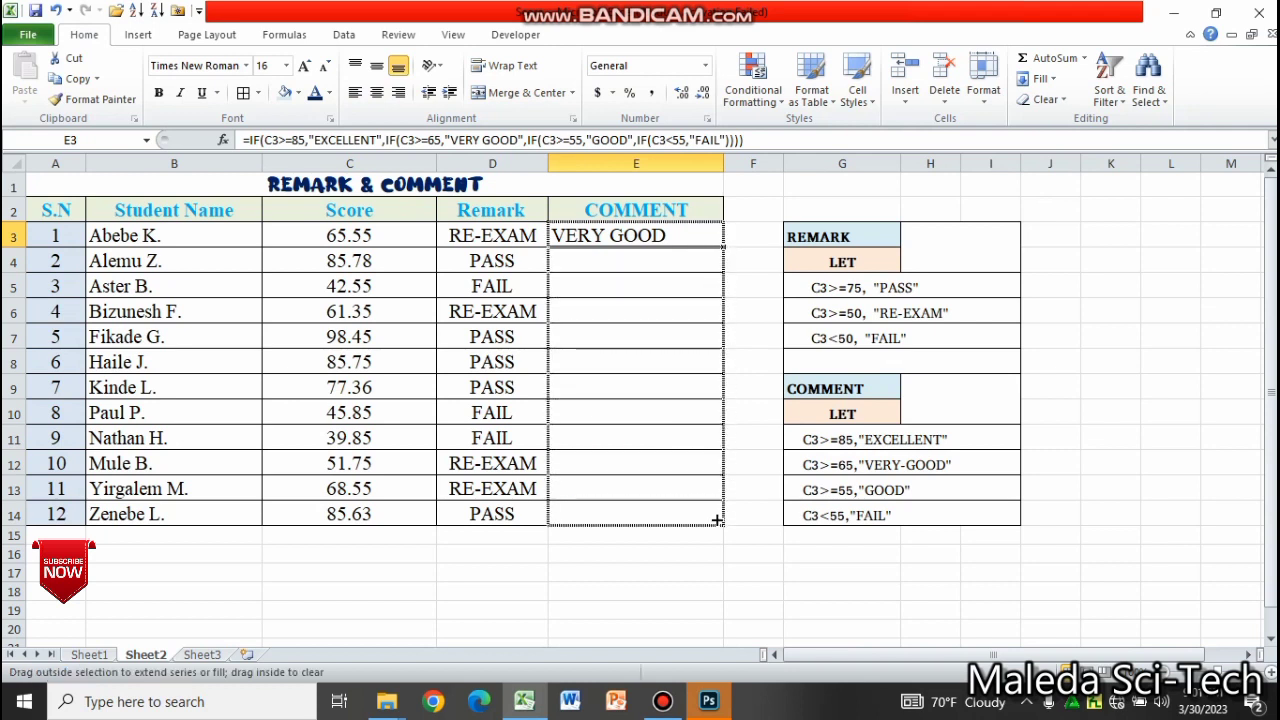
drag(716, 514, 715, 517)
click(632, 260)
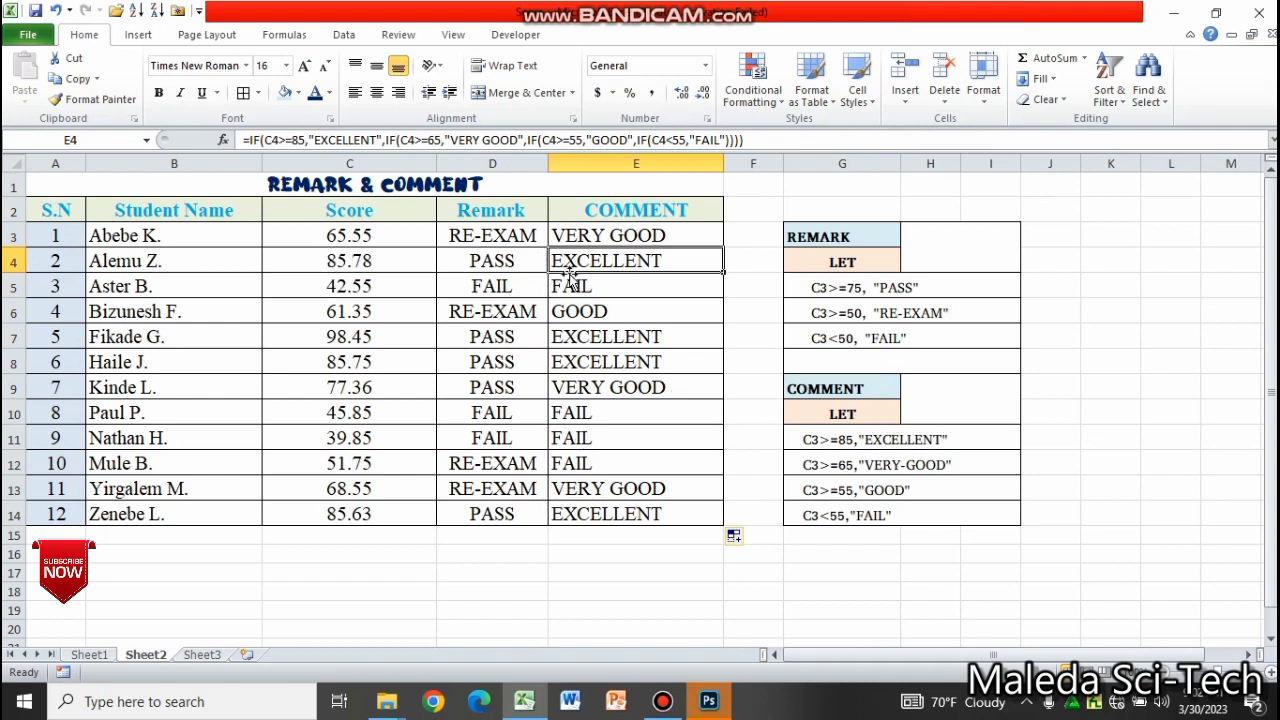
click(522, 363)
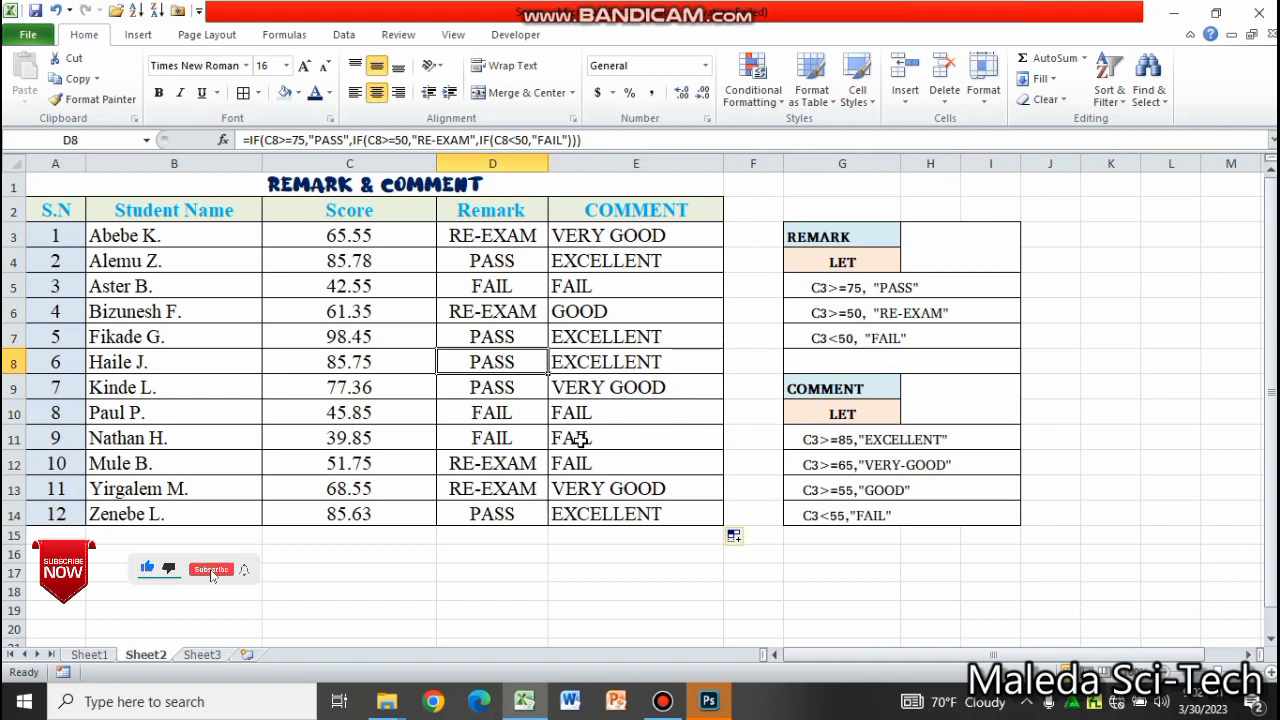
click(477, 237)
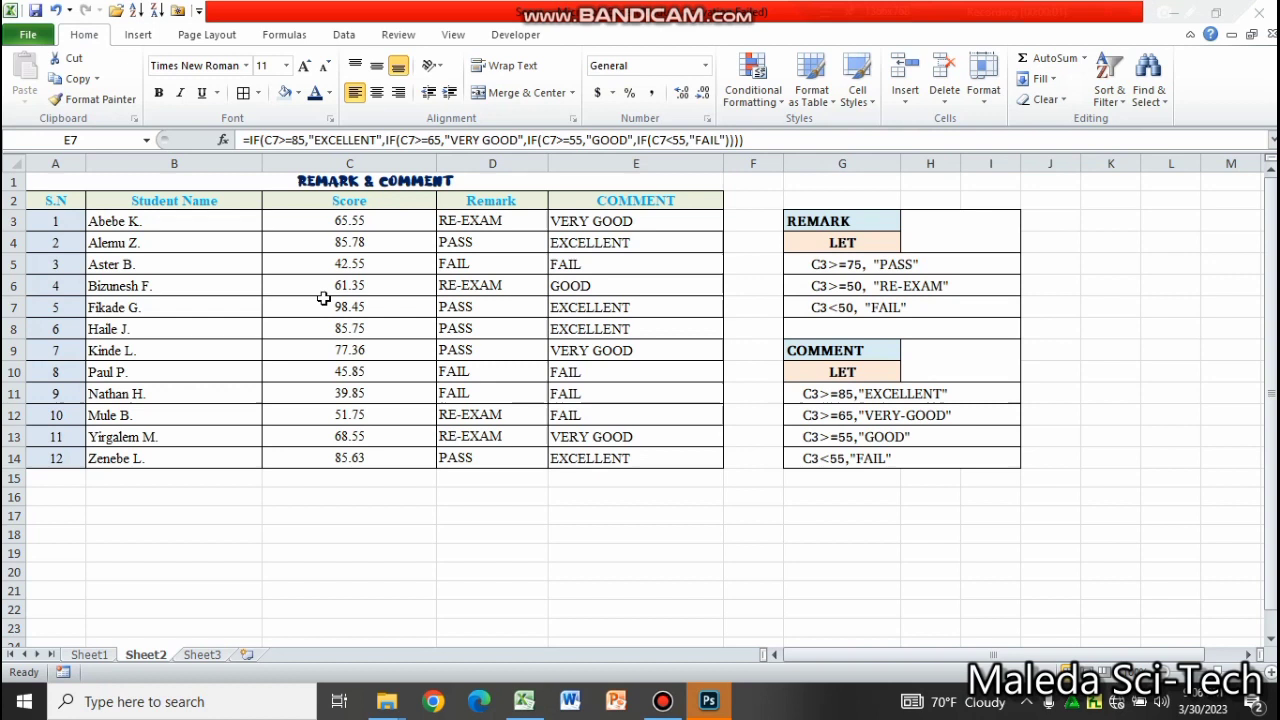
Insert a clustered column chart of the Student Name and Score data in B2:C14
click(292, 292)
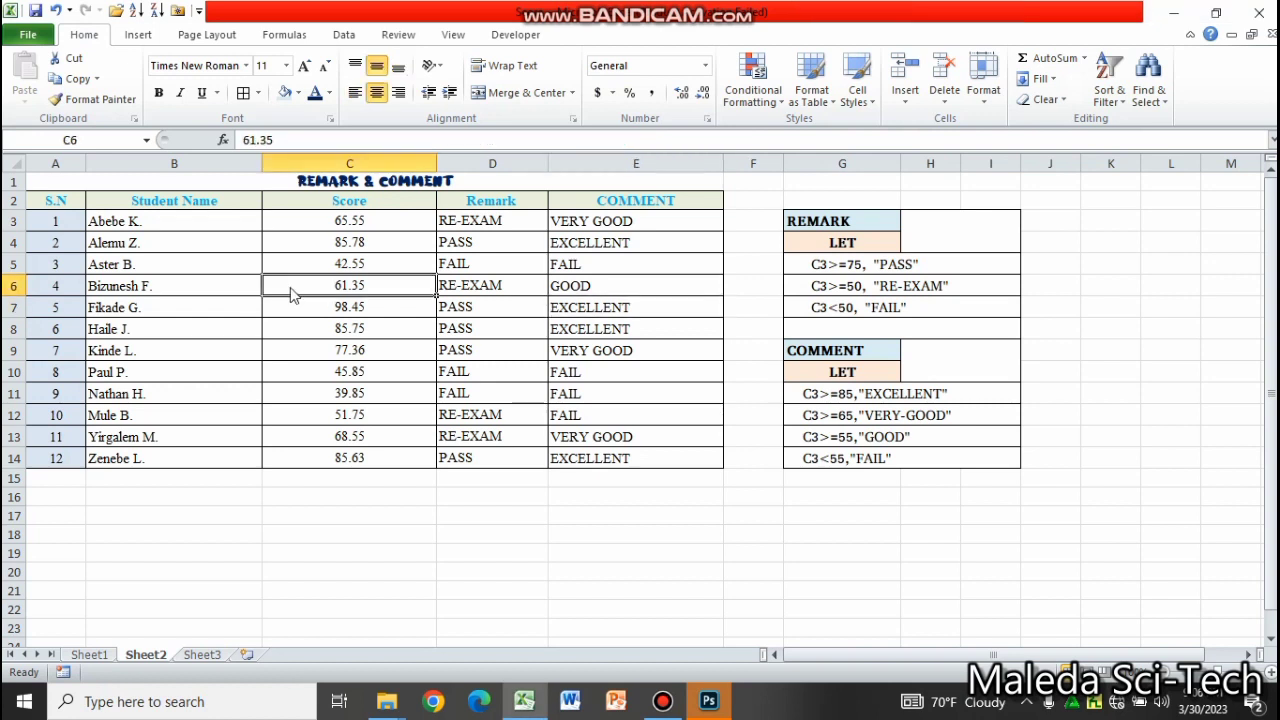
click(180, 246)
click(181, 200)
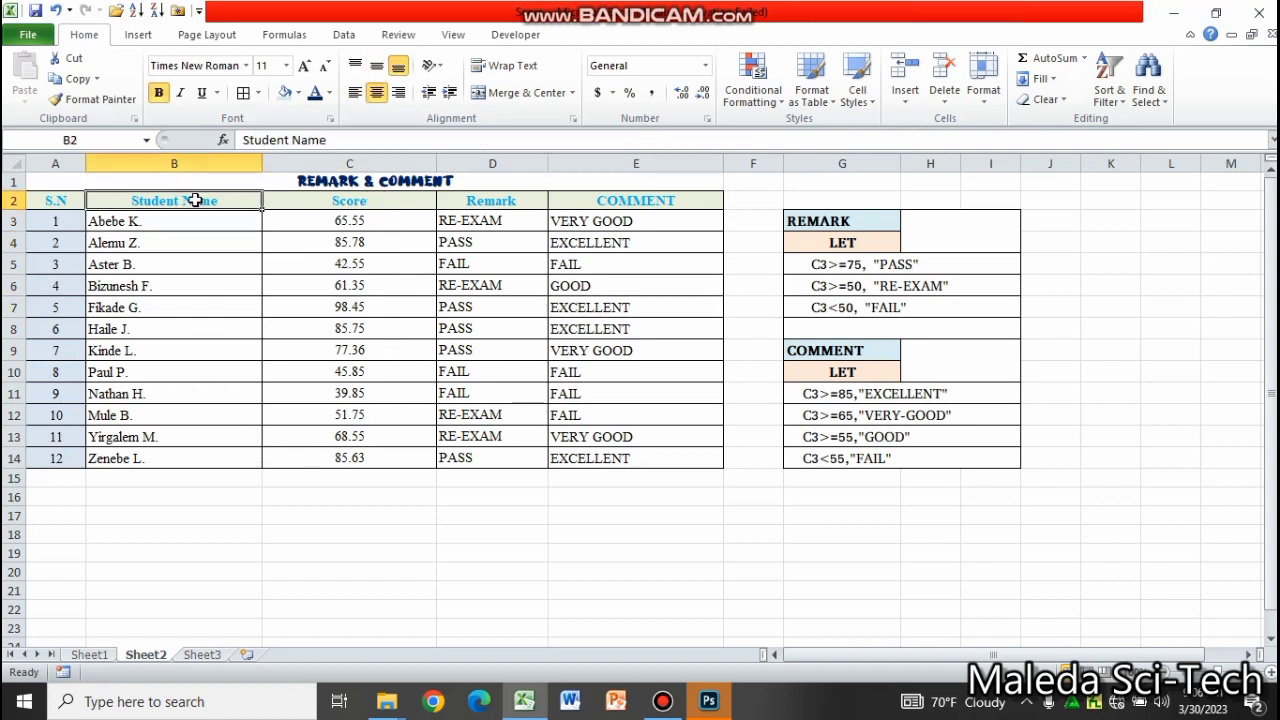
mouse_move(197, 207)
mouse_down()
mouse_move(367, 428)
mouse_move(366, 455)
mouse_up()
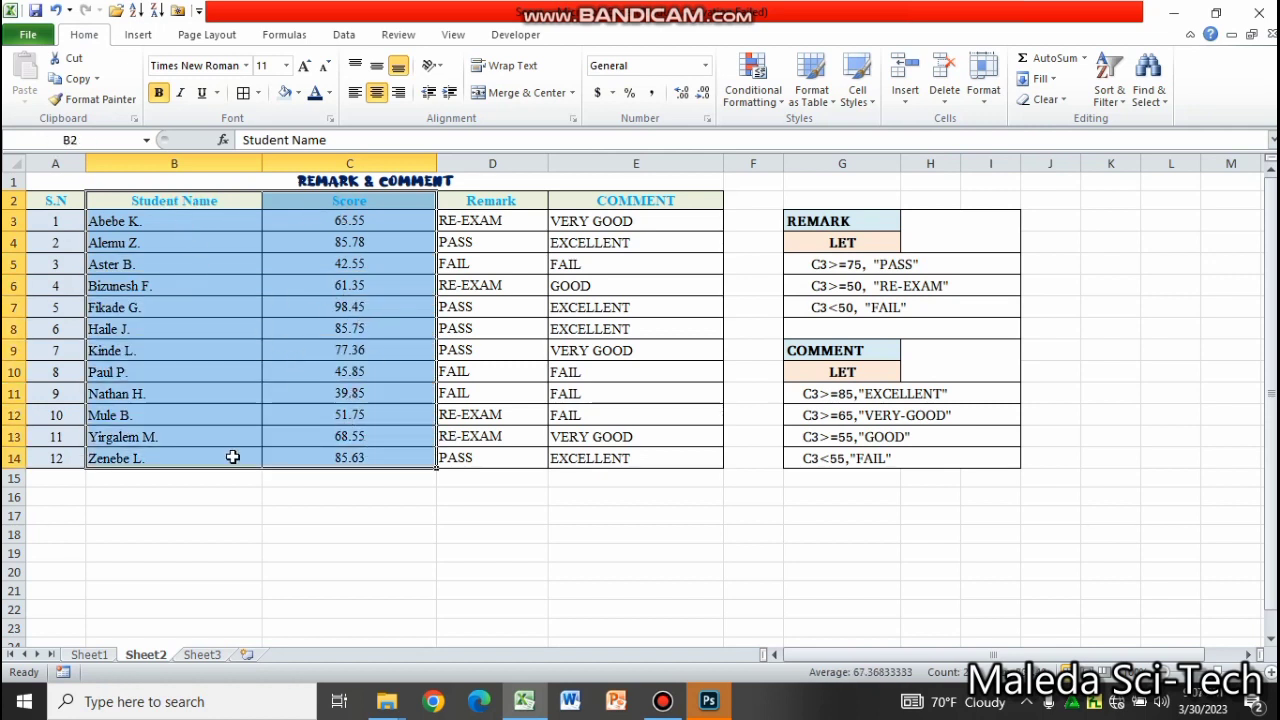
click(140, 40)
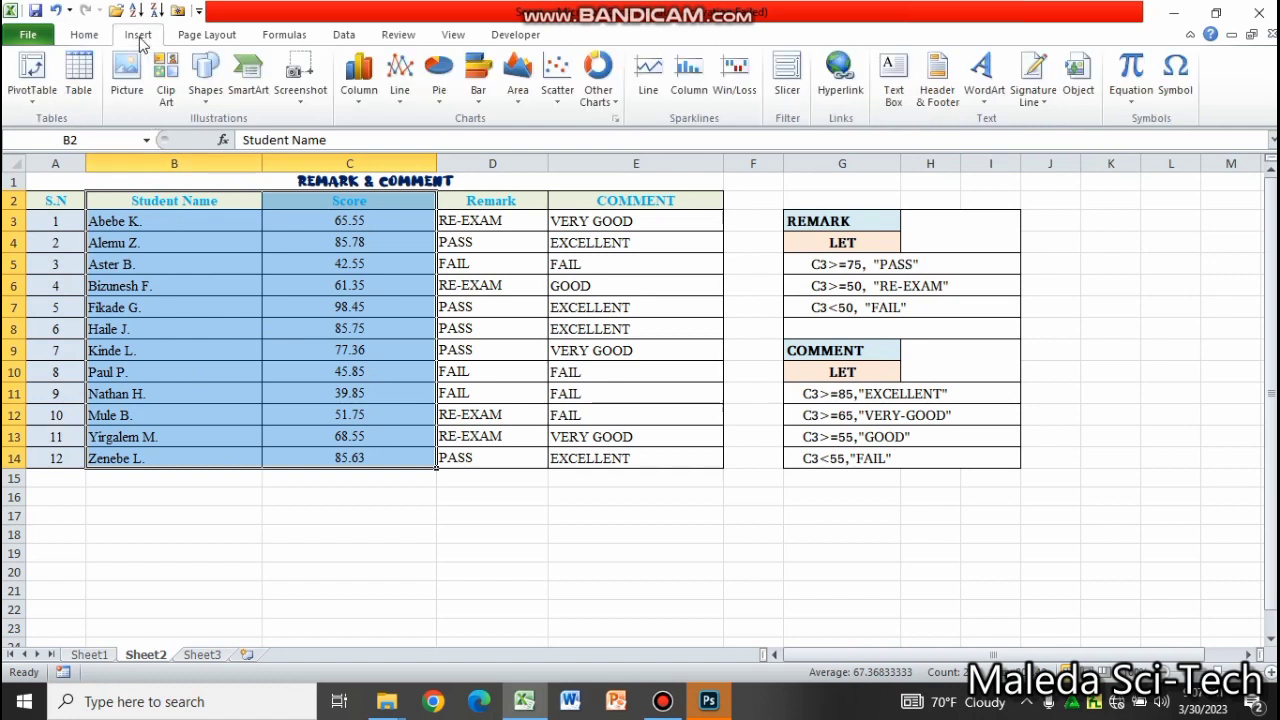
click(364, 98)
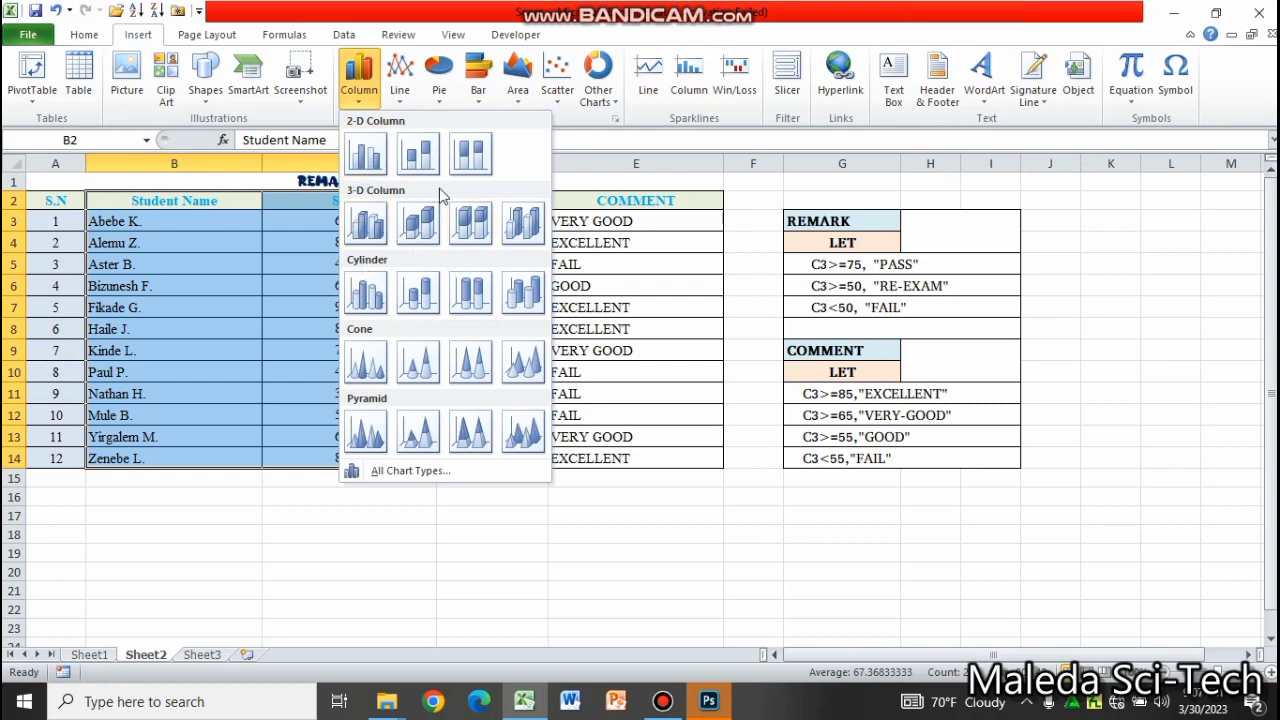
click(365, 156)
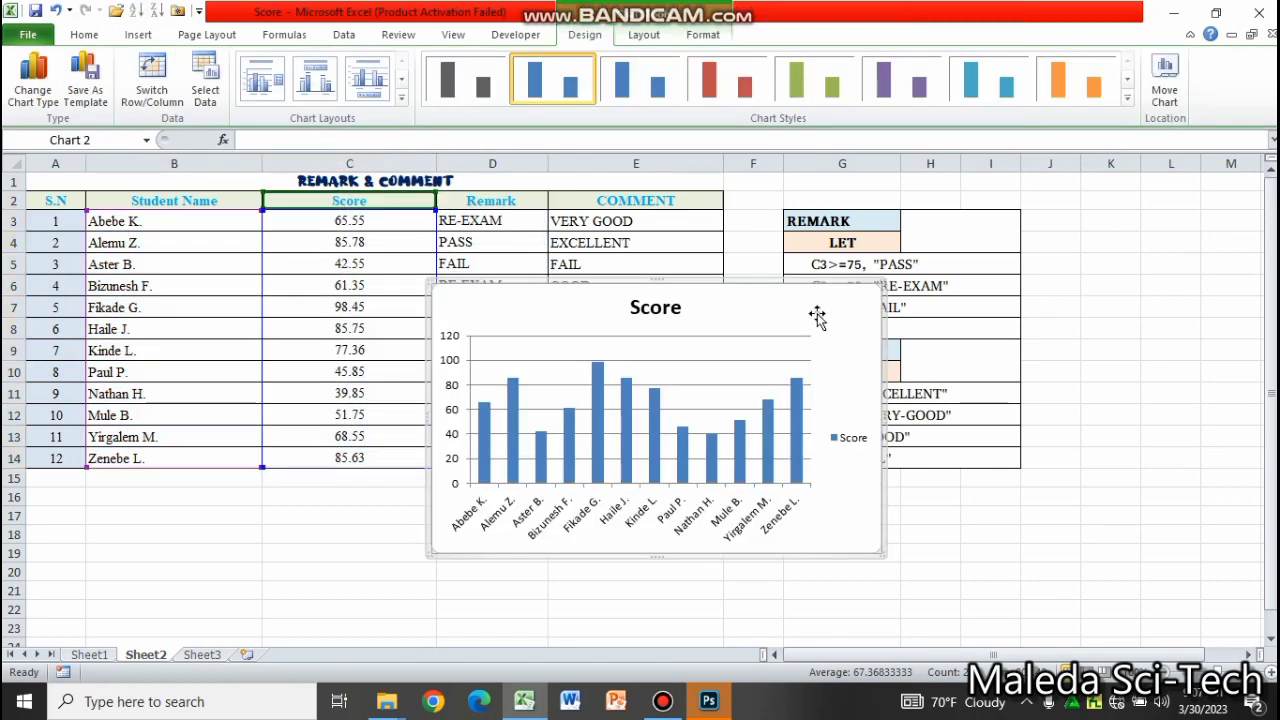
Move the Score column chart to the right of the table
drag(788, 284, 589, 341)
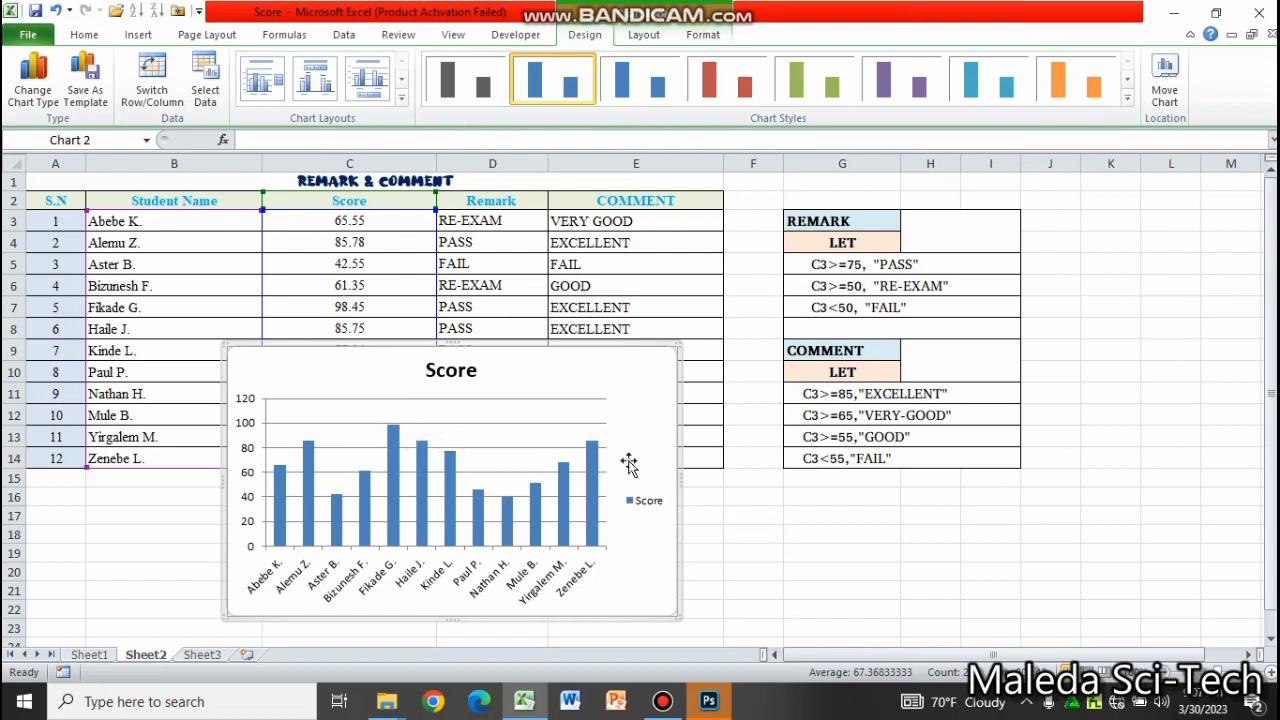
mouse_move(610, 345)
mouse_down()
mouse_move(429, 365)
mouse_move(1136, 363)
mouse_move(1114, 192)
mouse_up()
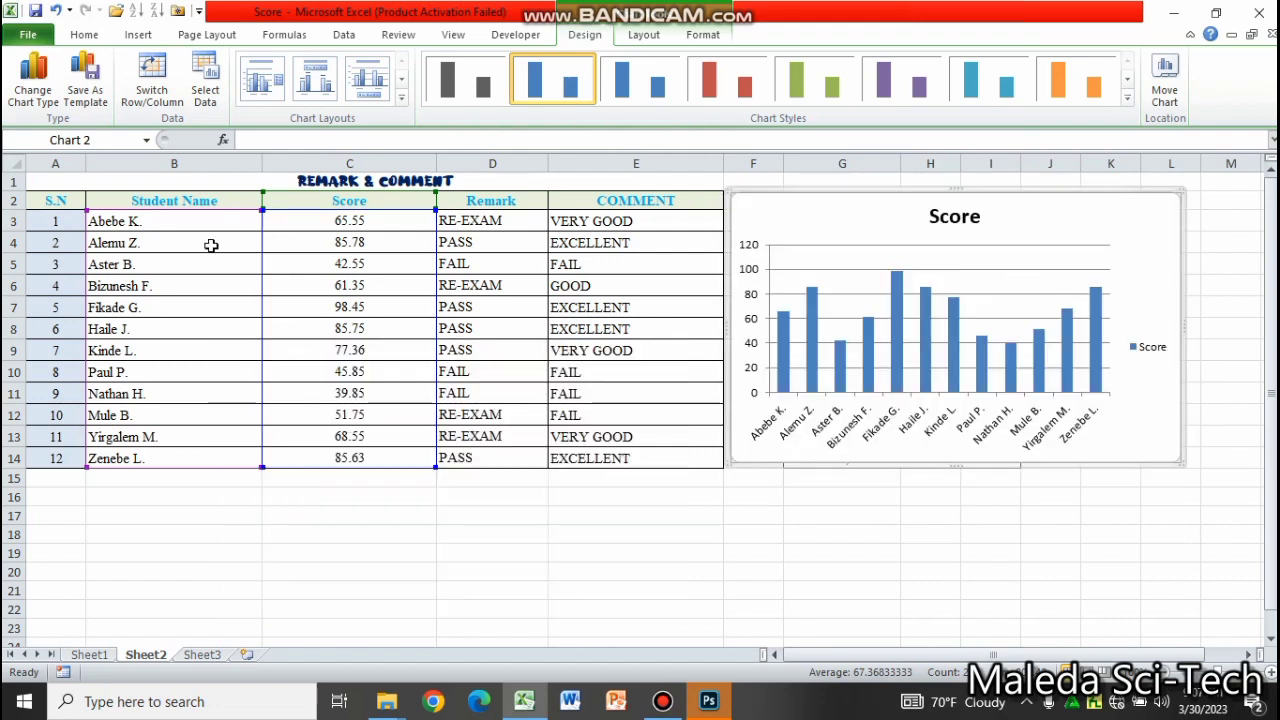
click(180, 309)
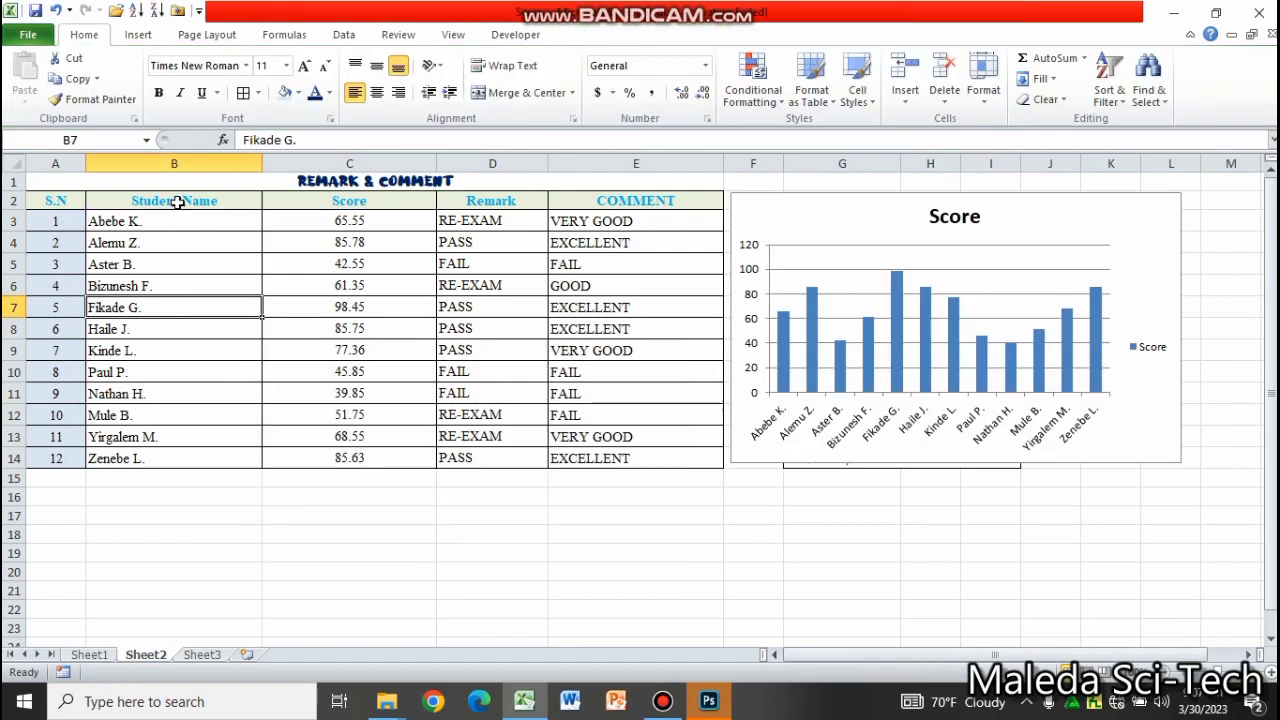
Insert a pie-of-pie chart of the B2:C14 names and scores and nudge it slightly down
drag(177, 202, 320, 453)
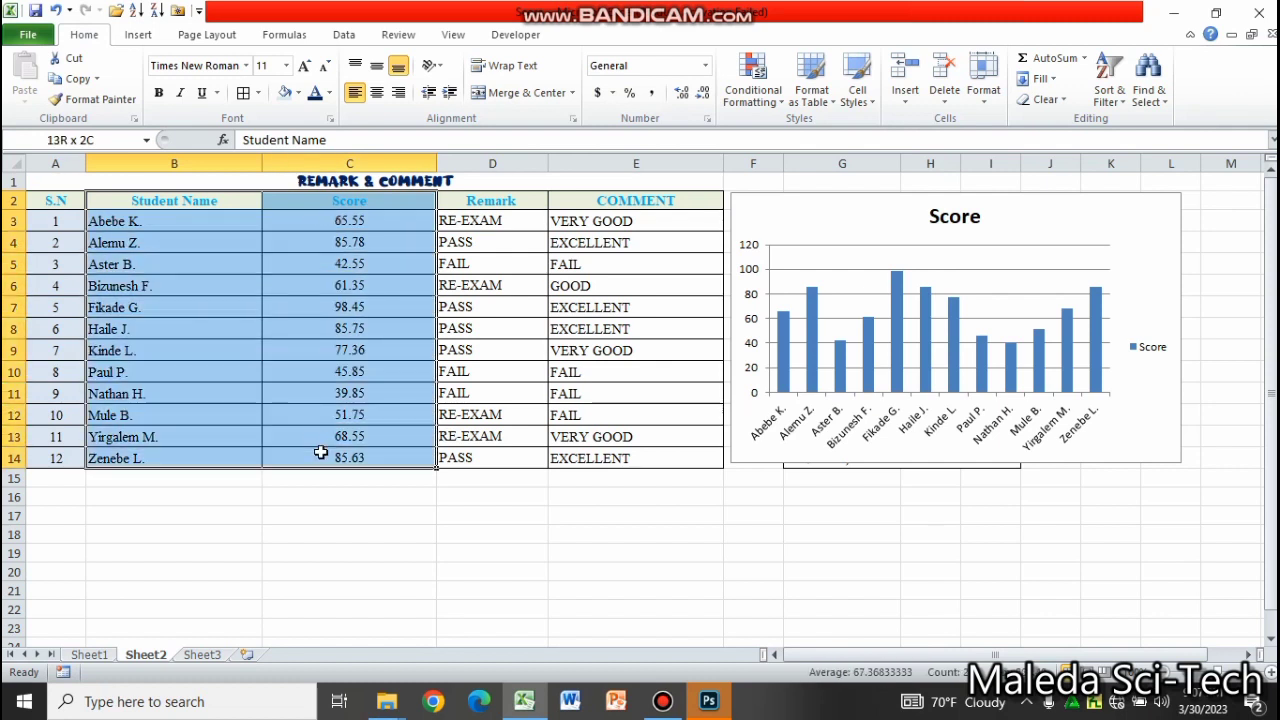
click(138, 34)
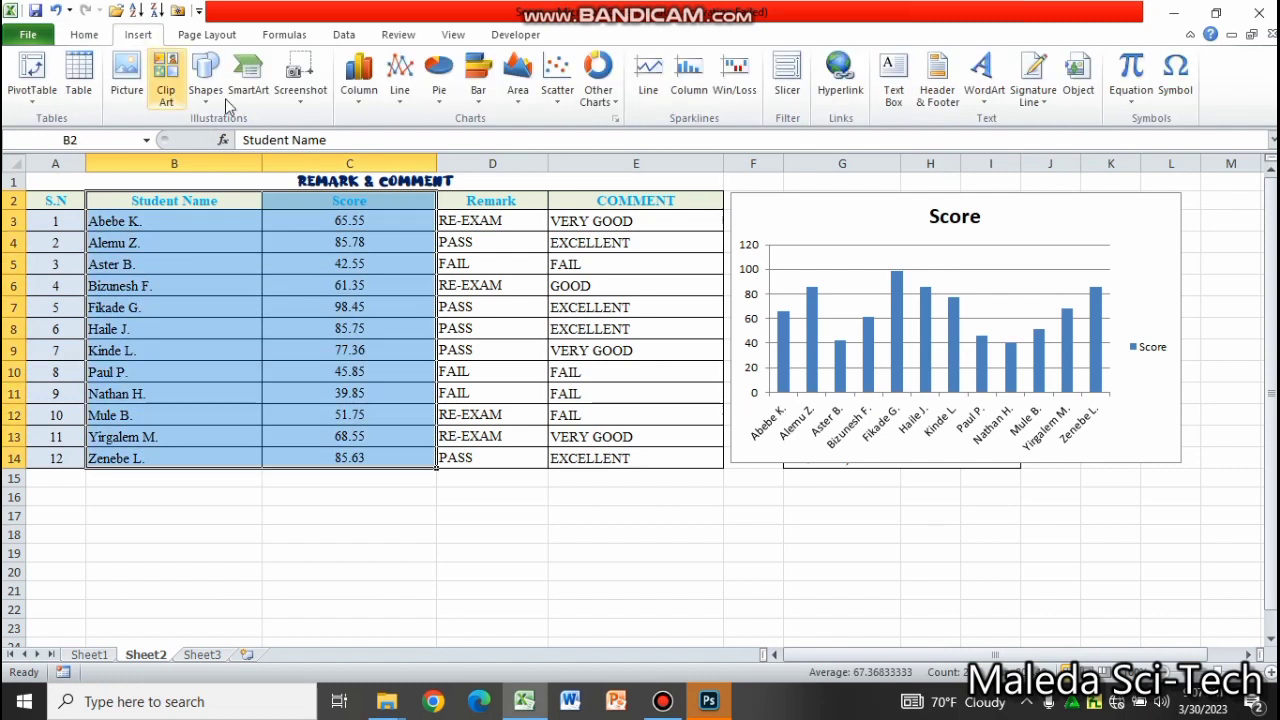
click(441, 90)
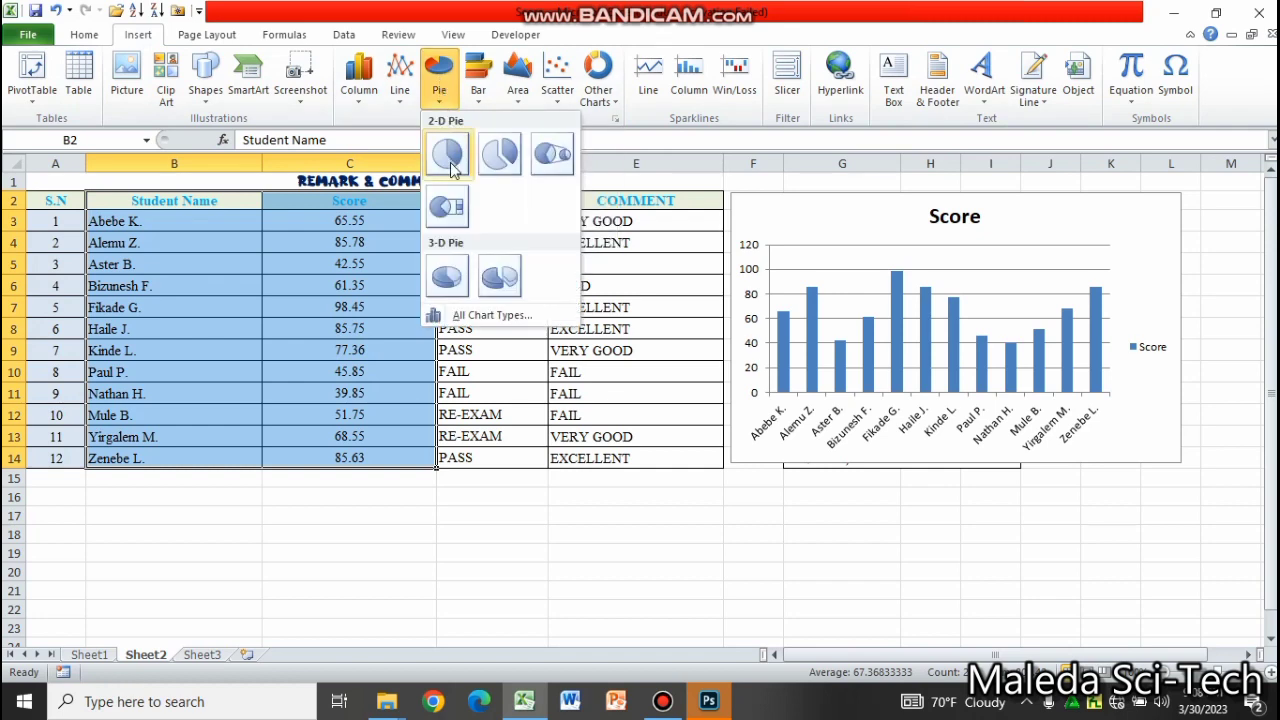
click(553, 155)
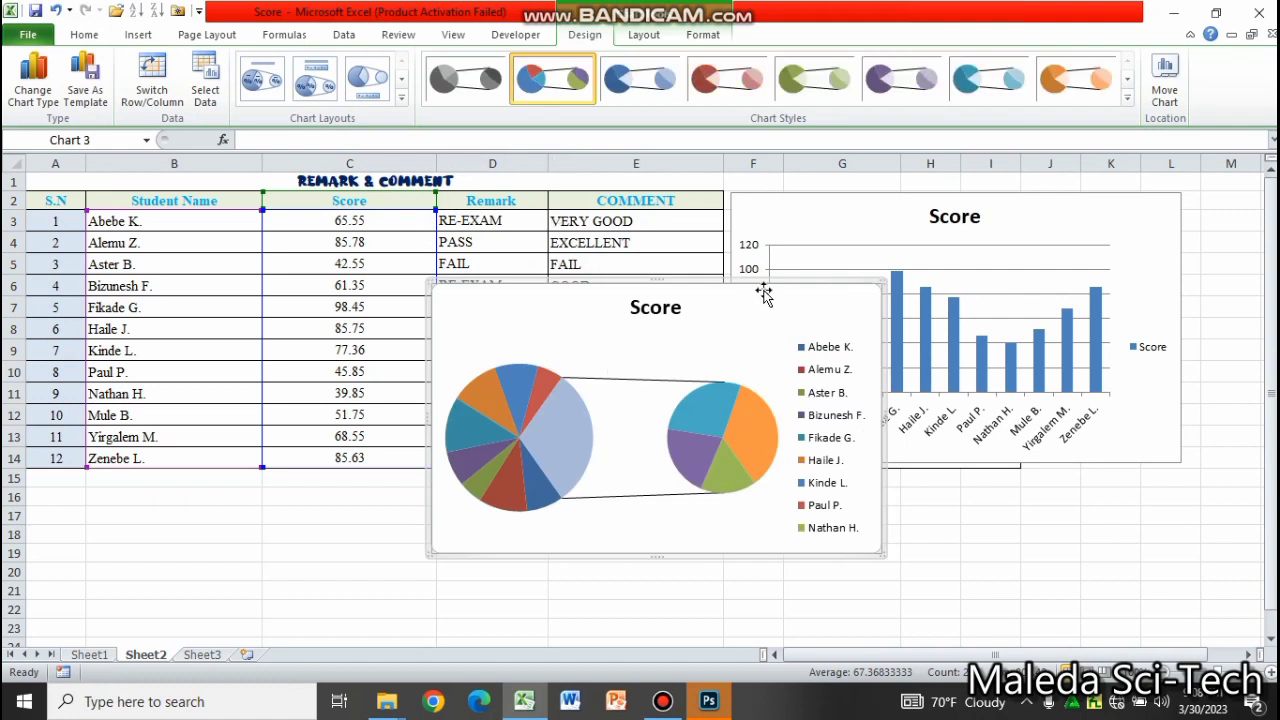
mouse_move(764, 291)
mouse_down()
mouse_move(775, 326)
mouse_move(757, 325)
mouse_up()
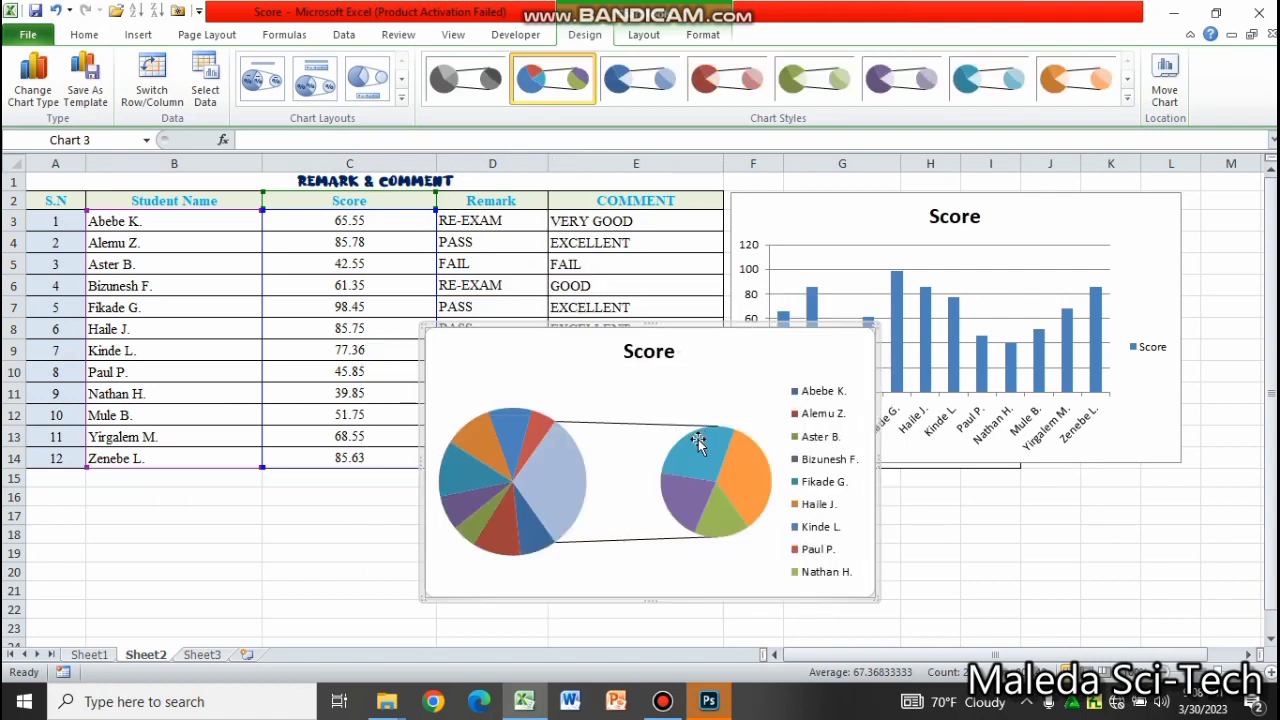
click(684, 385)
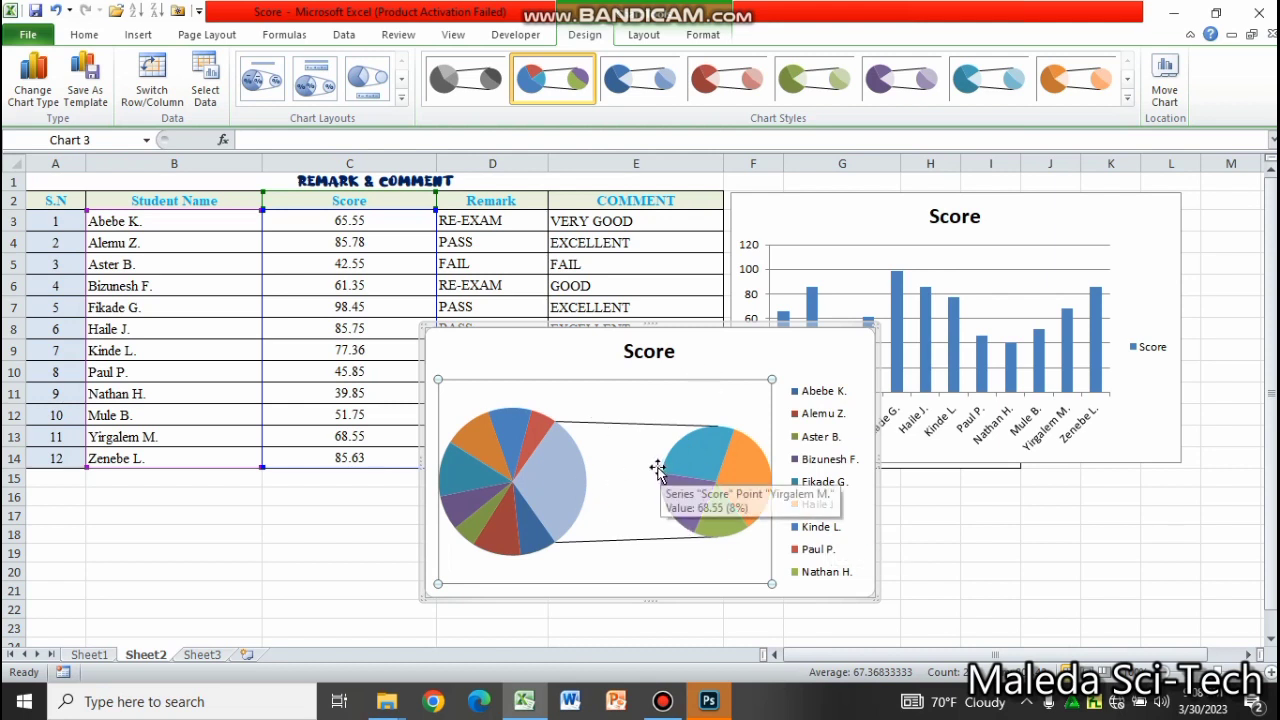
Apply a chart layout to the pie-of-pie chart that drops the title and lengthens the legend
click(402, 100)
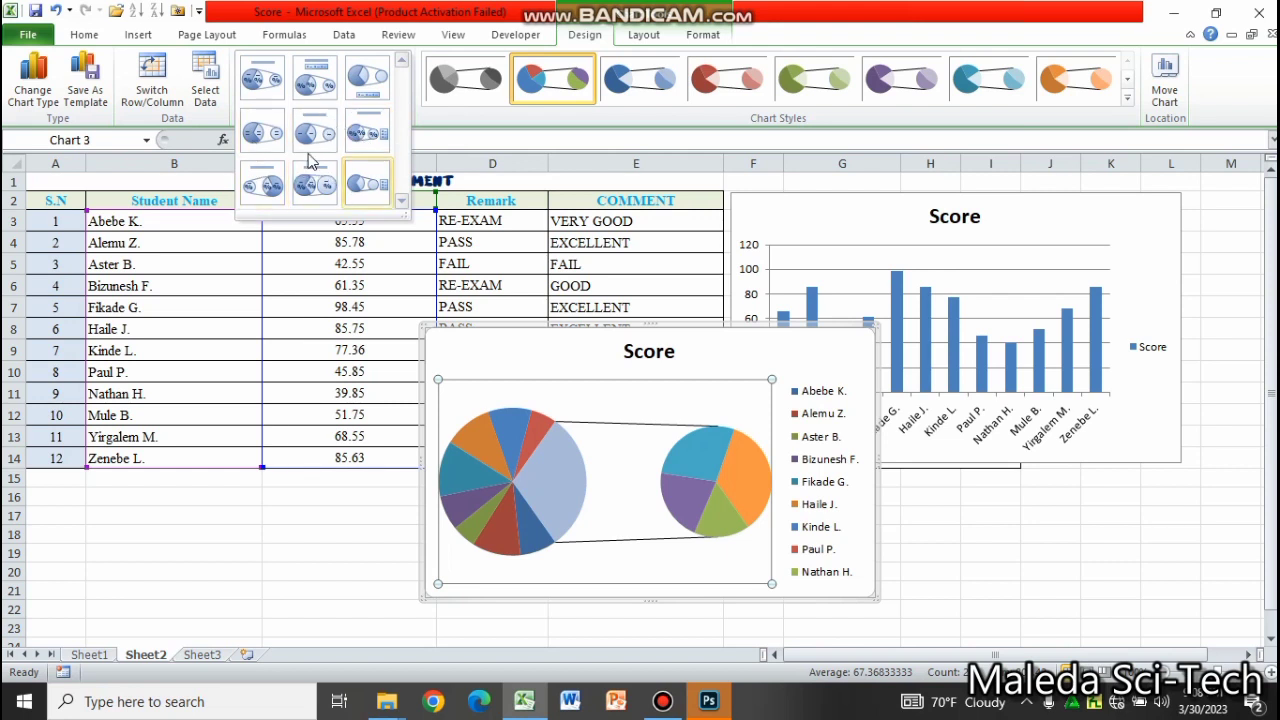
click(368, 186)
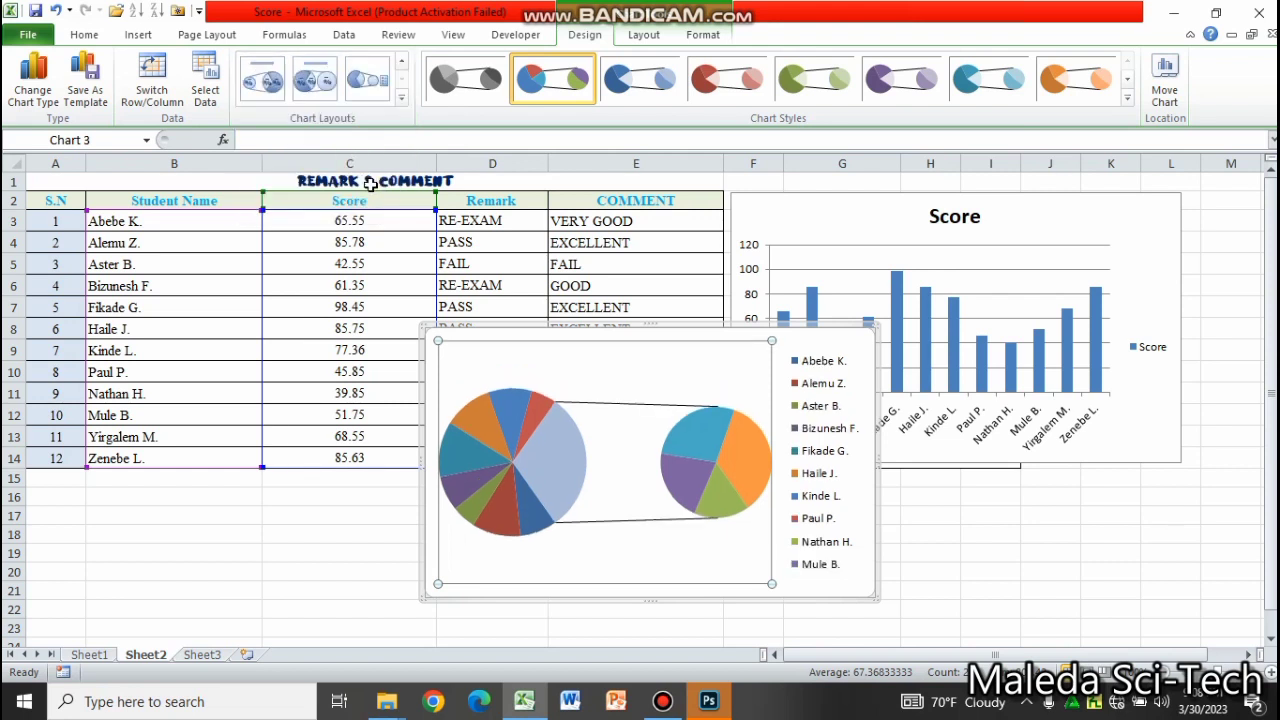
click(402, 100)
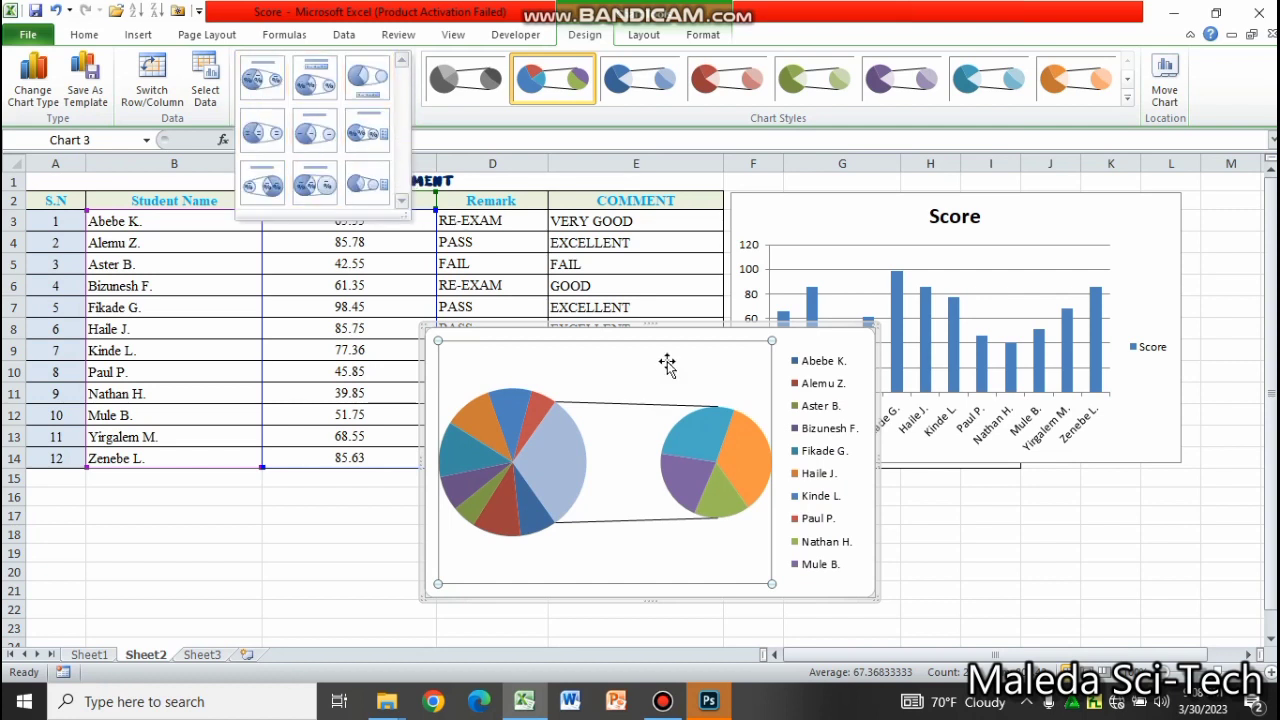
click(815, 341)
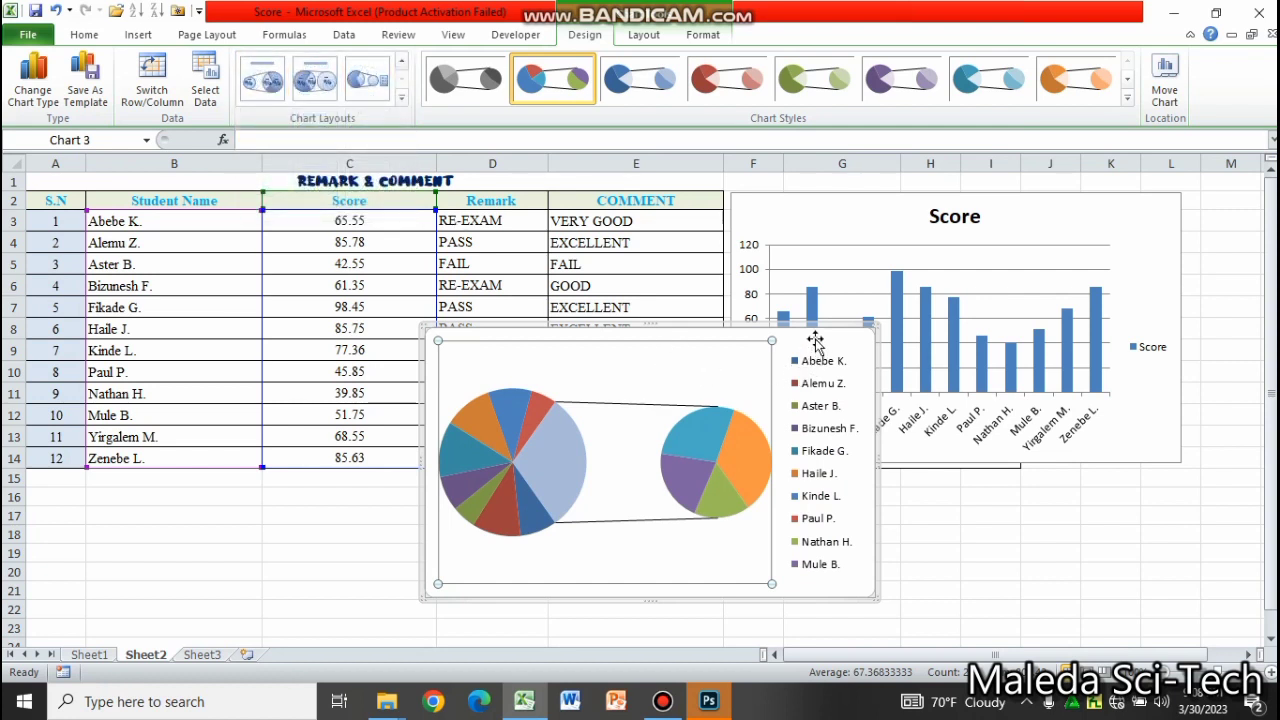
click(815, 340)
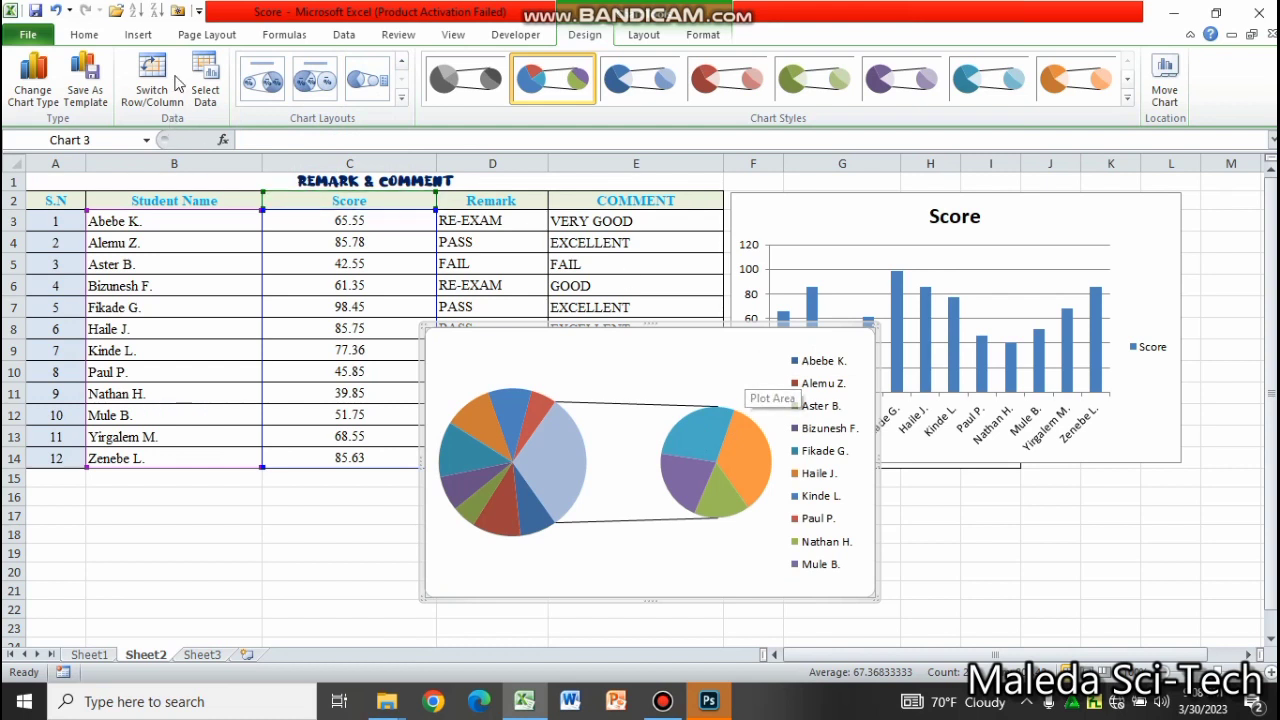
click(149, 38)
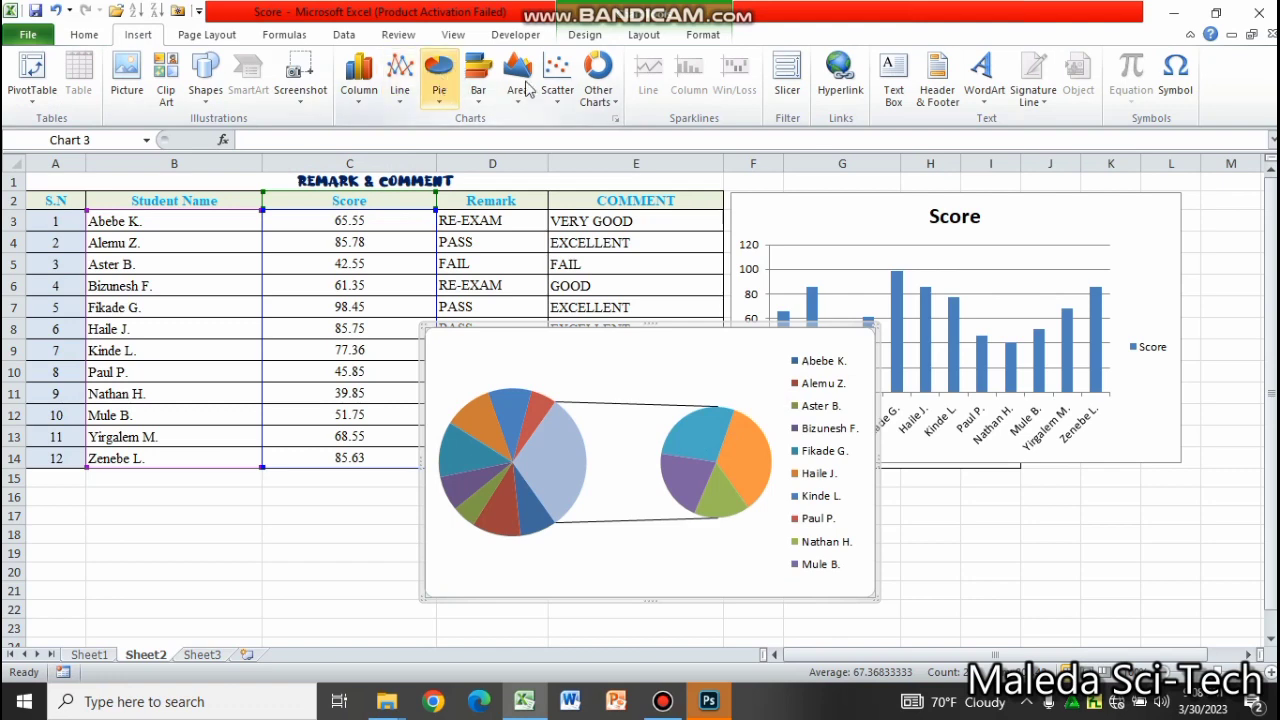